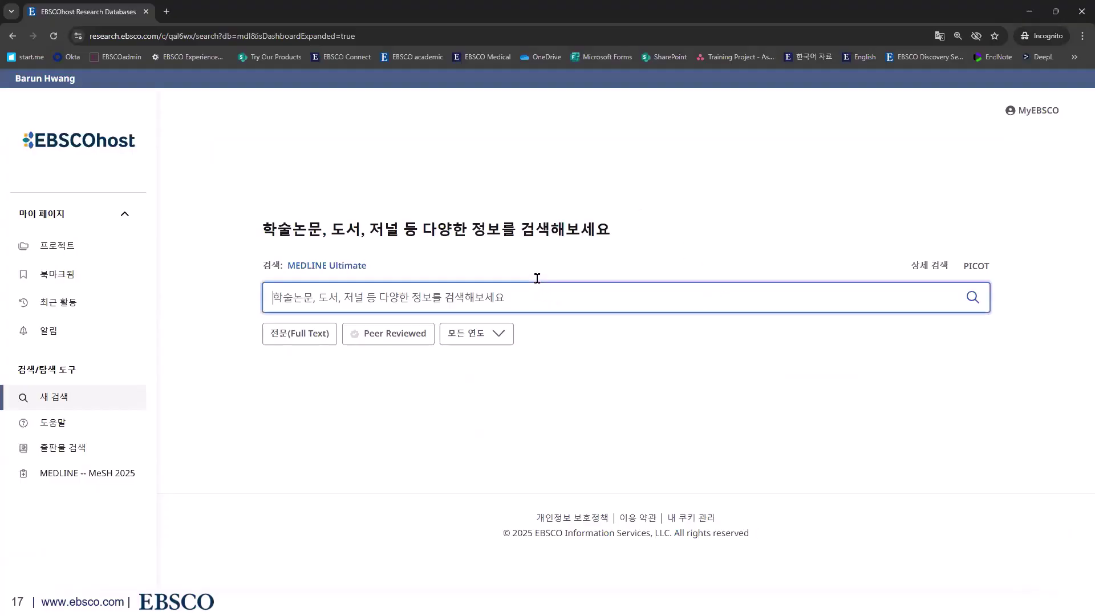
# - Search MEDLINE Ultimate for "heart attack"
pyautogui.click(508, 297)
pyautogui.write('heart')
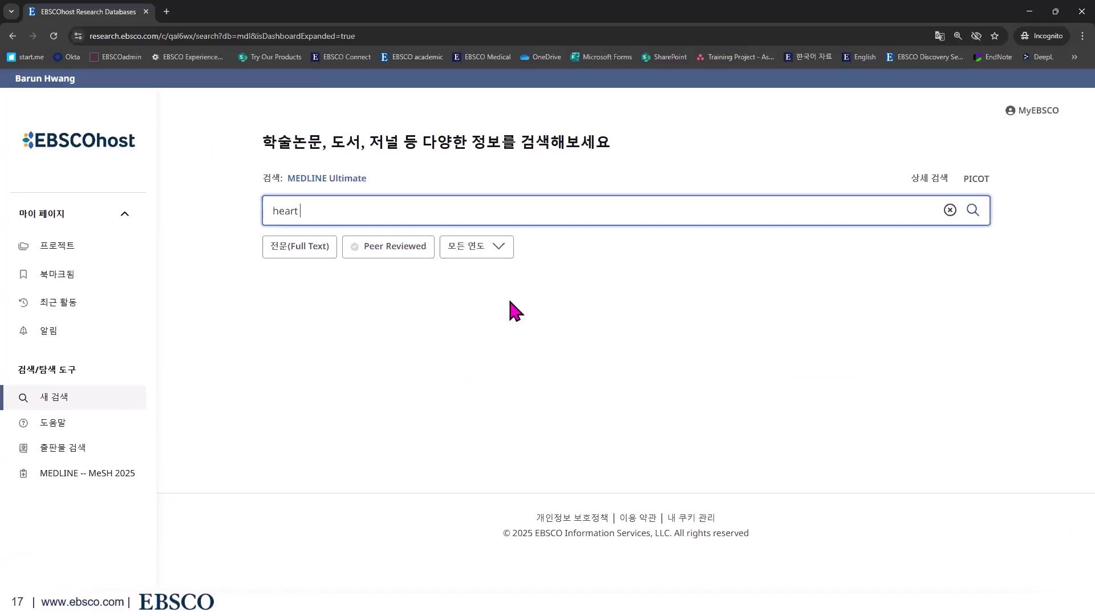
pyautogui.write(' attack')
pyautogui.press('Return')
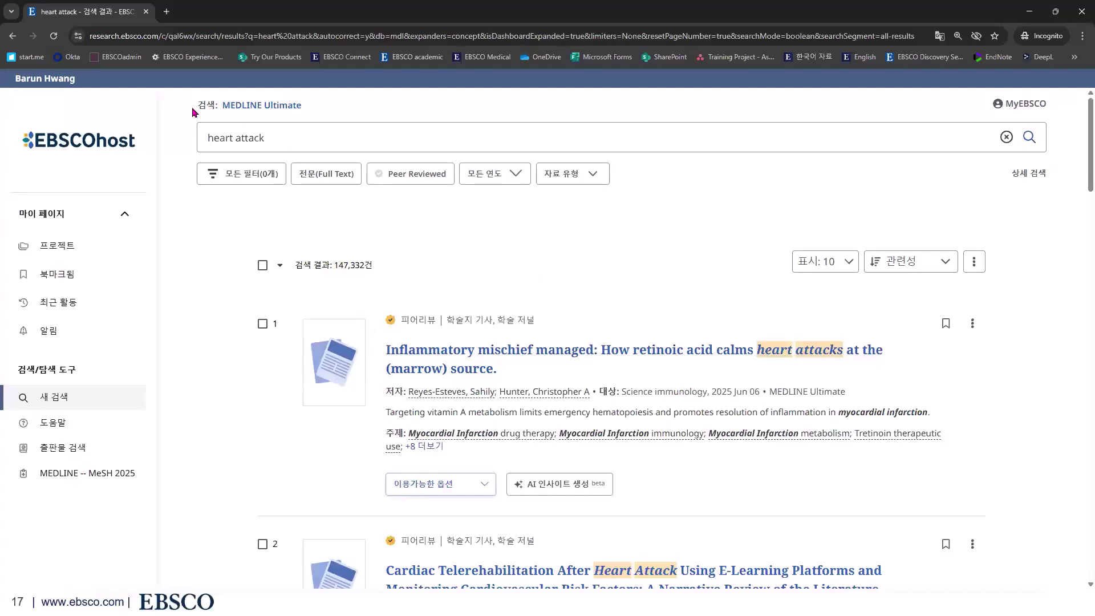
# - Examine the searched database name, the search term and the result count on the results page
pyautogui.moveTo(192, 105); pyautogui.dragTo(344, 99)
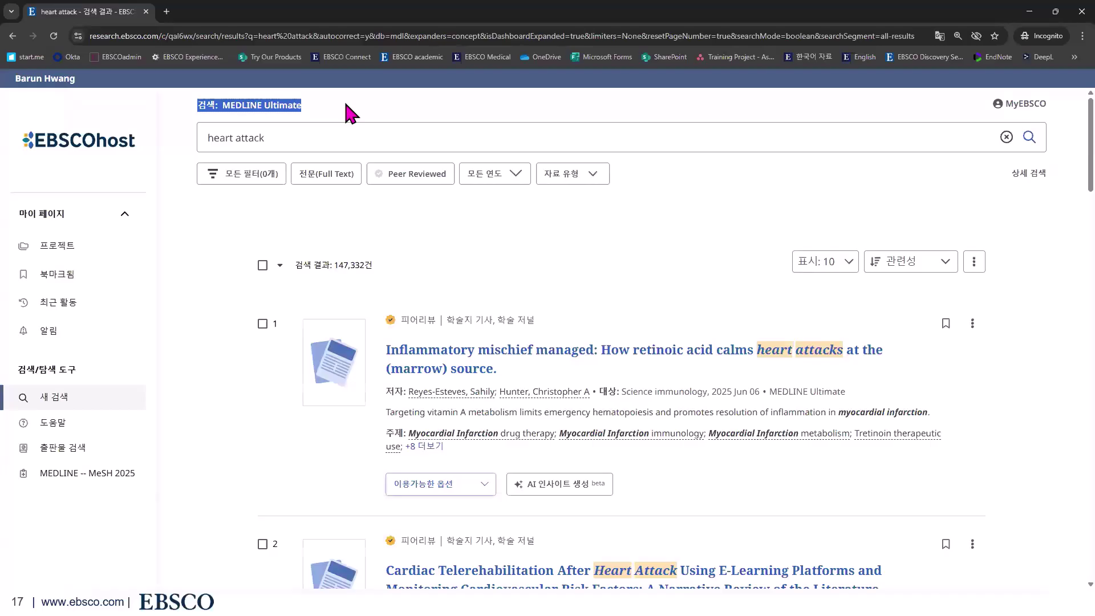
pyautogui.click(374, 96)
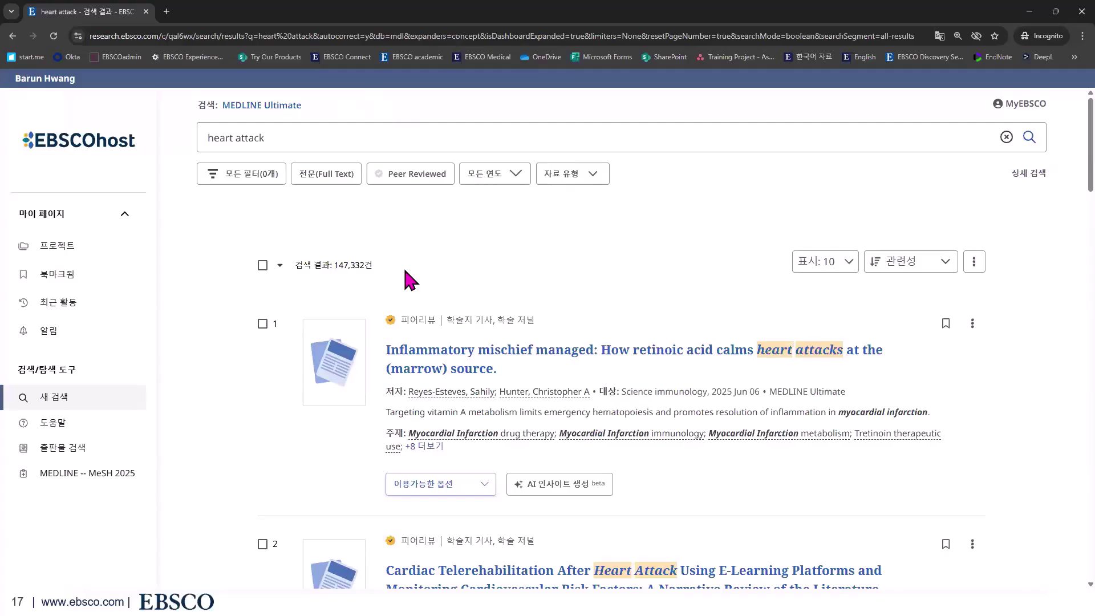
pyautogui.tripleClick(306, 265)
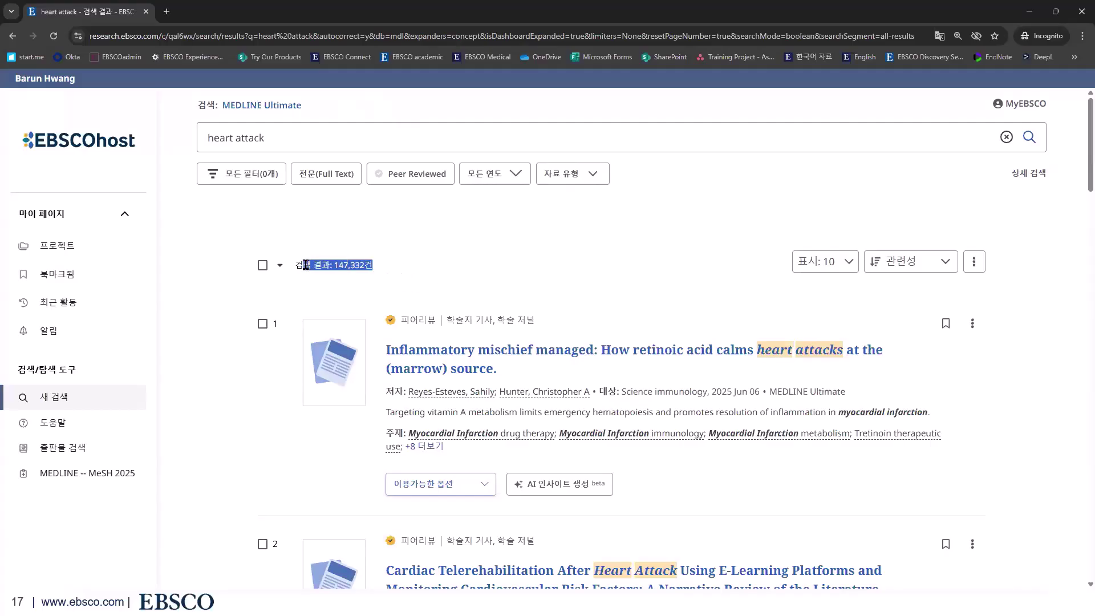
pyautogui.click(307, 268)
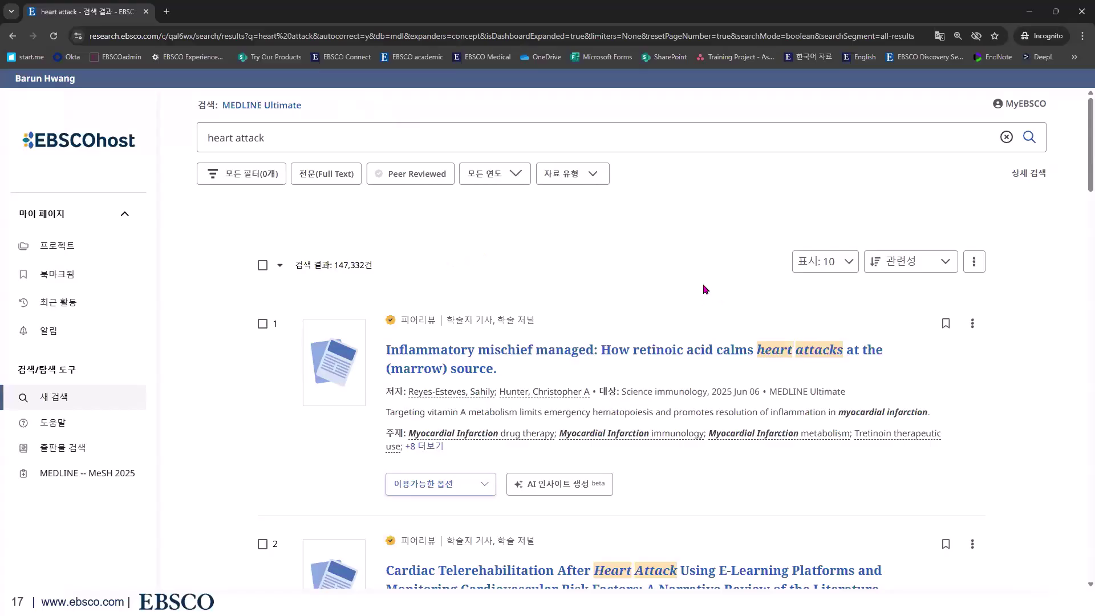
pyautogui.tripleClick(325, 139)
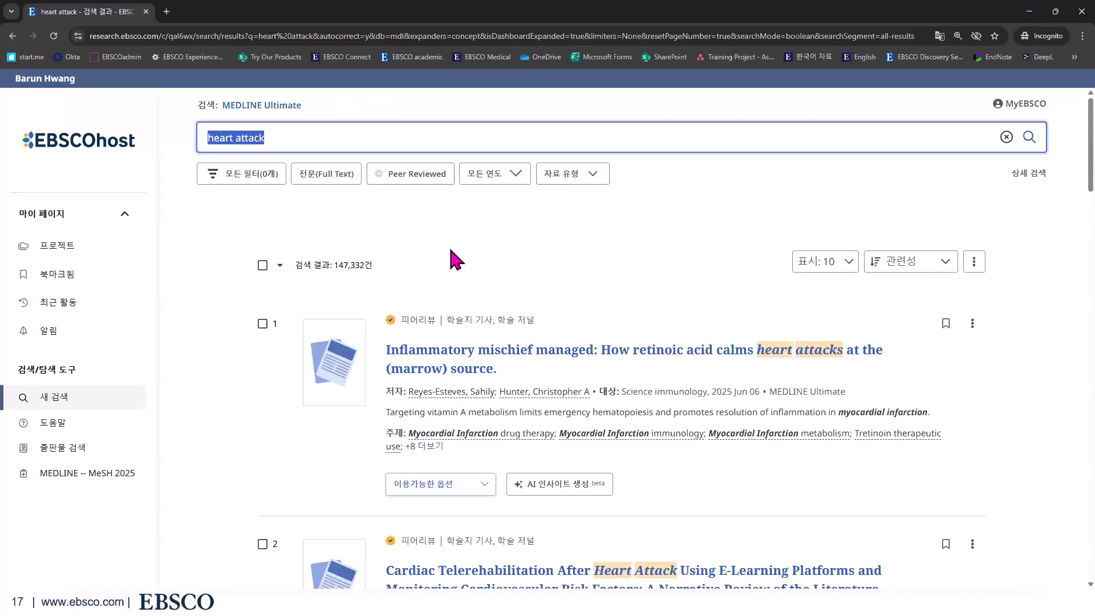
pyautogui.click(375, 276)
pyautogui.moveTo(324, 265); pyautogui.dragTo(434, 279)
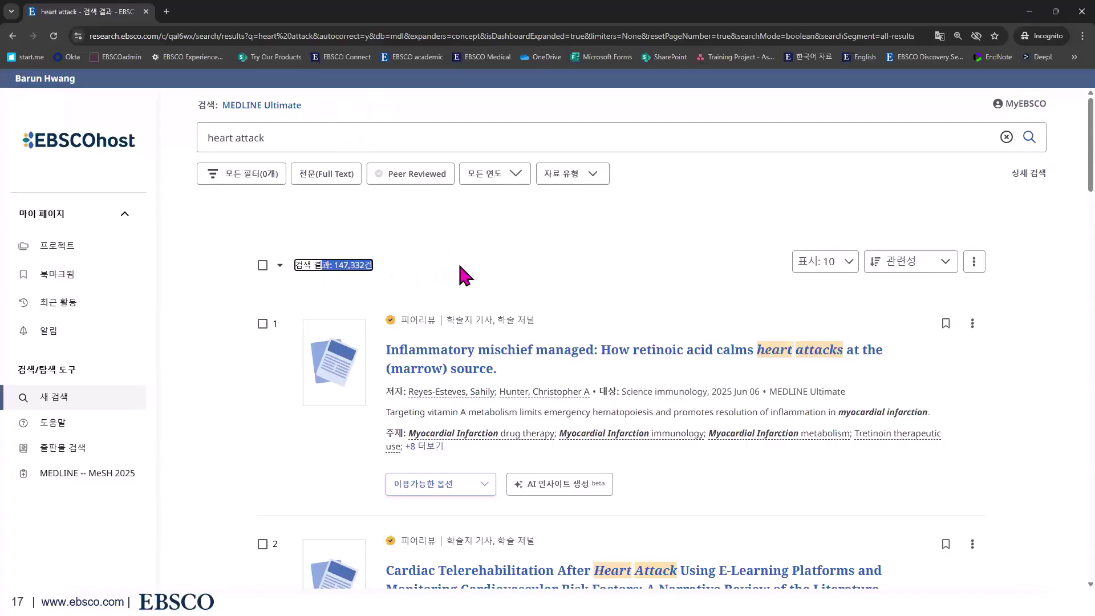
pyautogui.click(459, 267)
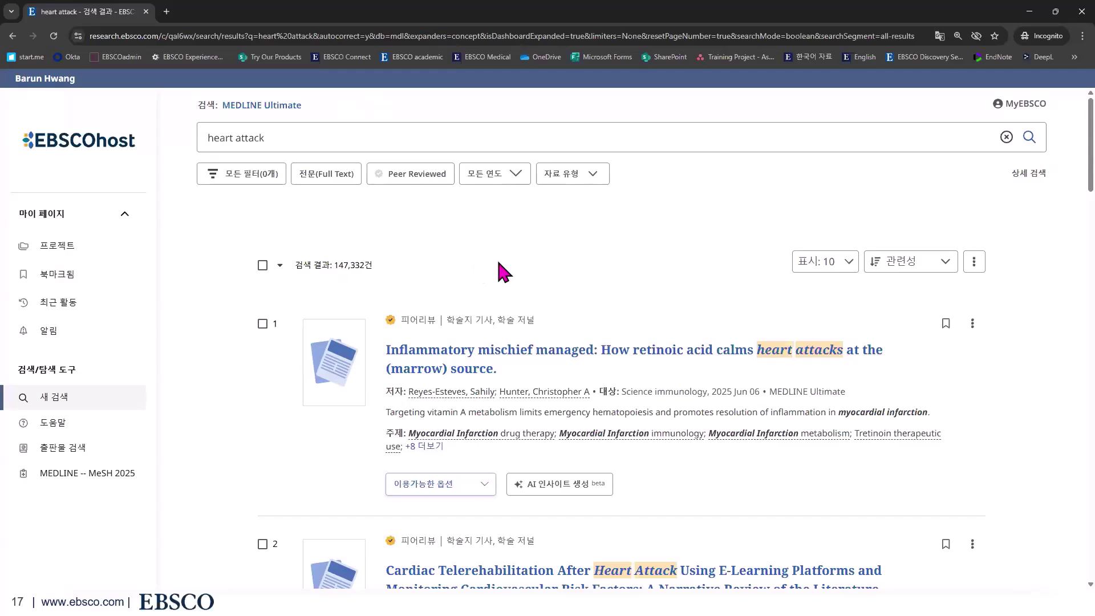
pyautogui.click(317, 146)
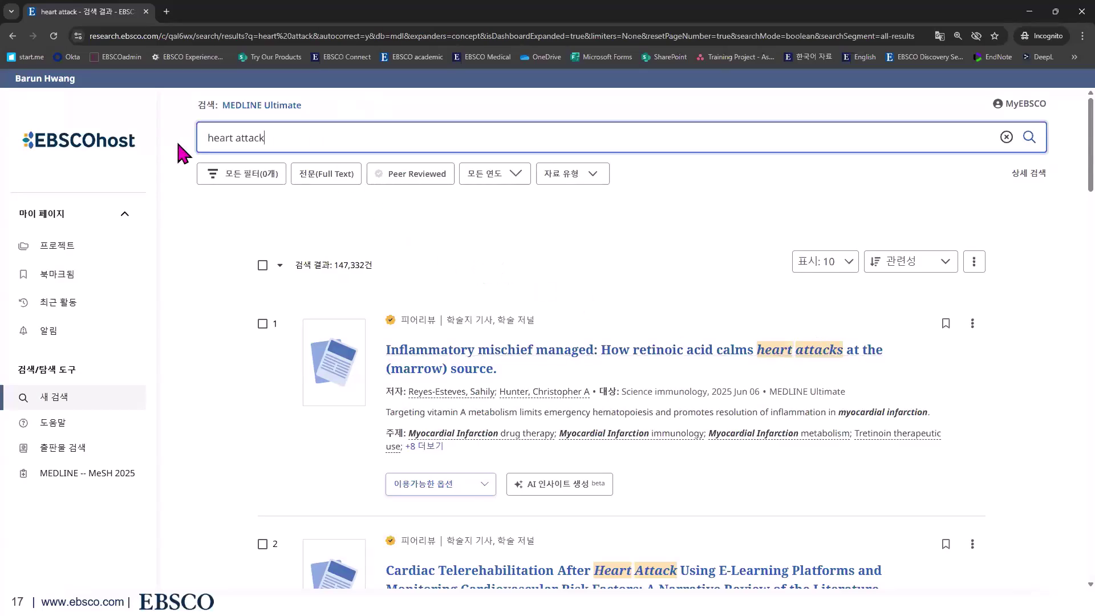
pyautogui.hotkey('ctrl', 'a')
pyautogui.click(776, 309)
# - Look through the first articles in the "heart attack" result list and return to its beginning
pyautogui.scroll(-1, 780, 310)
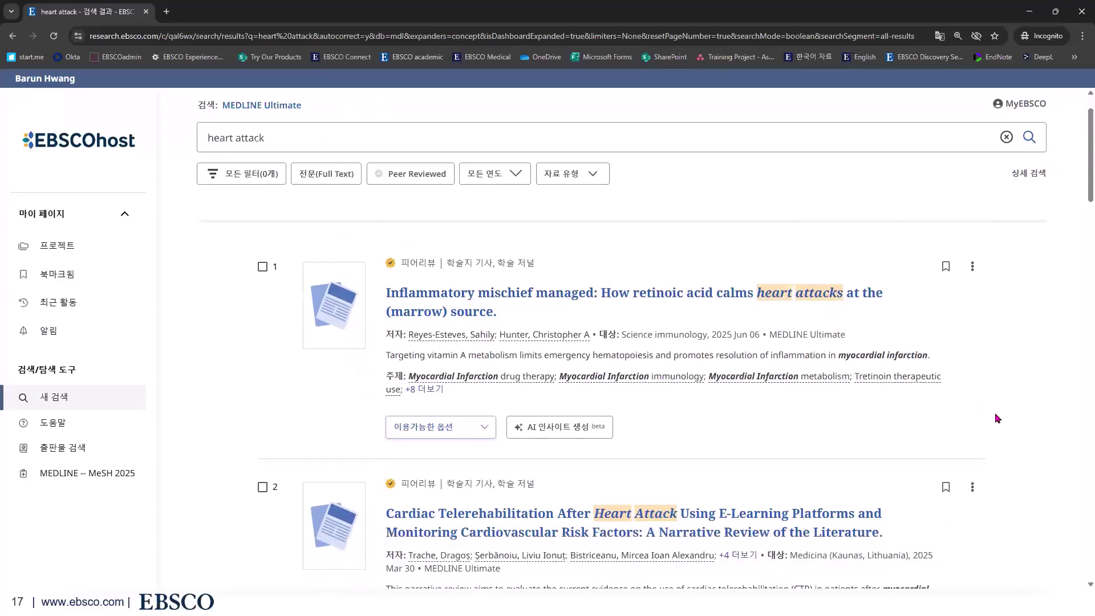
pyautogui.scroll(-6, 994, 412)
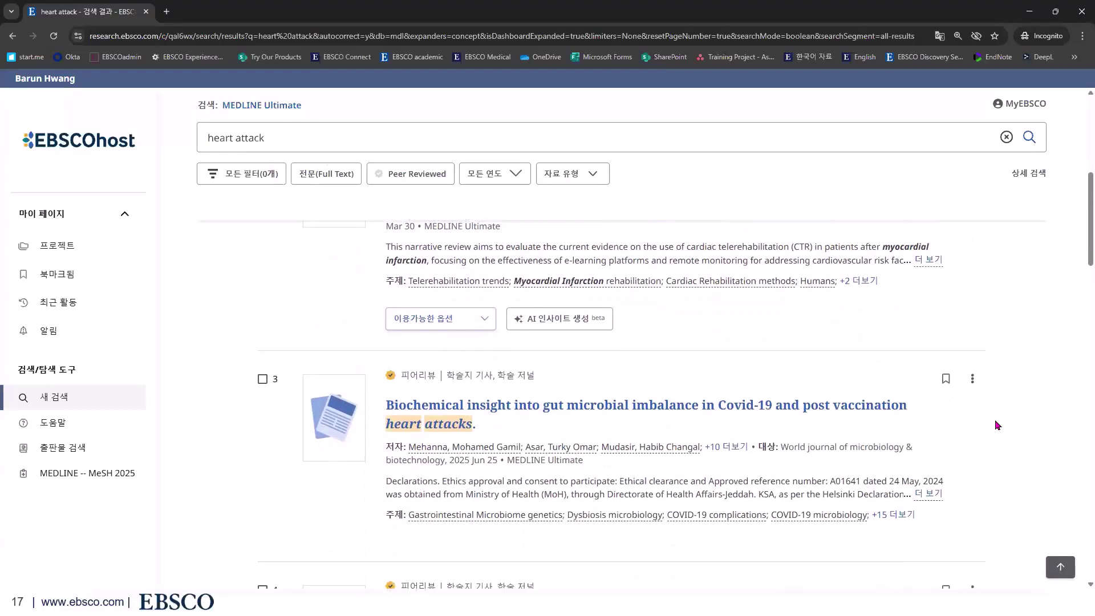
pyautogui.scroll(-5, 995, 421)
pyautogui.scroll(6, 995, 421)
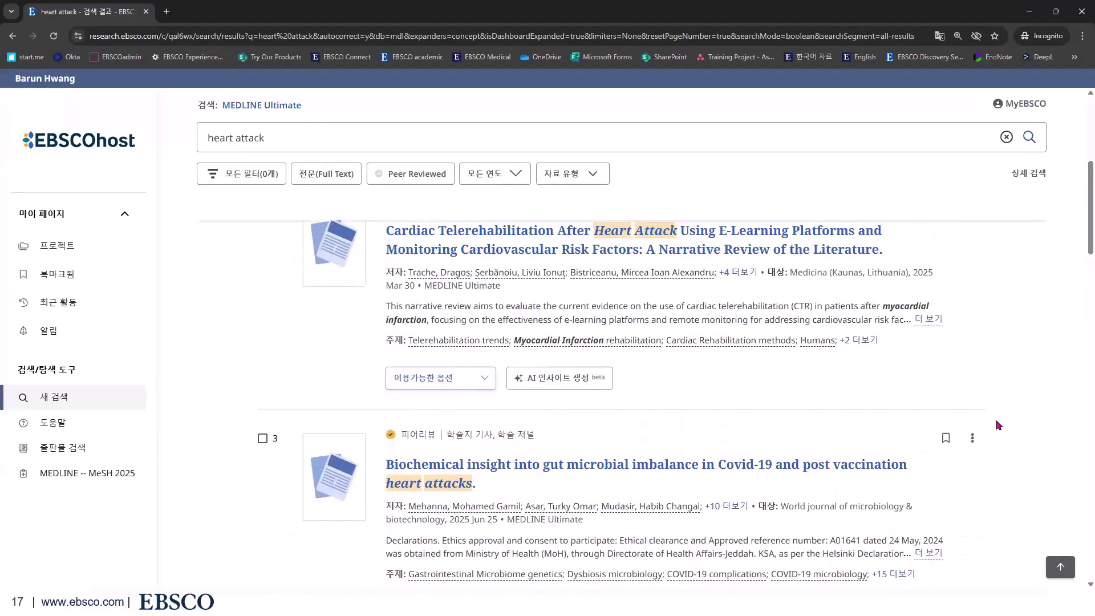
pyautogui.scroll(6, 997, 425)
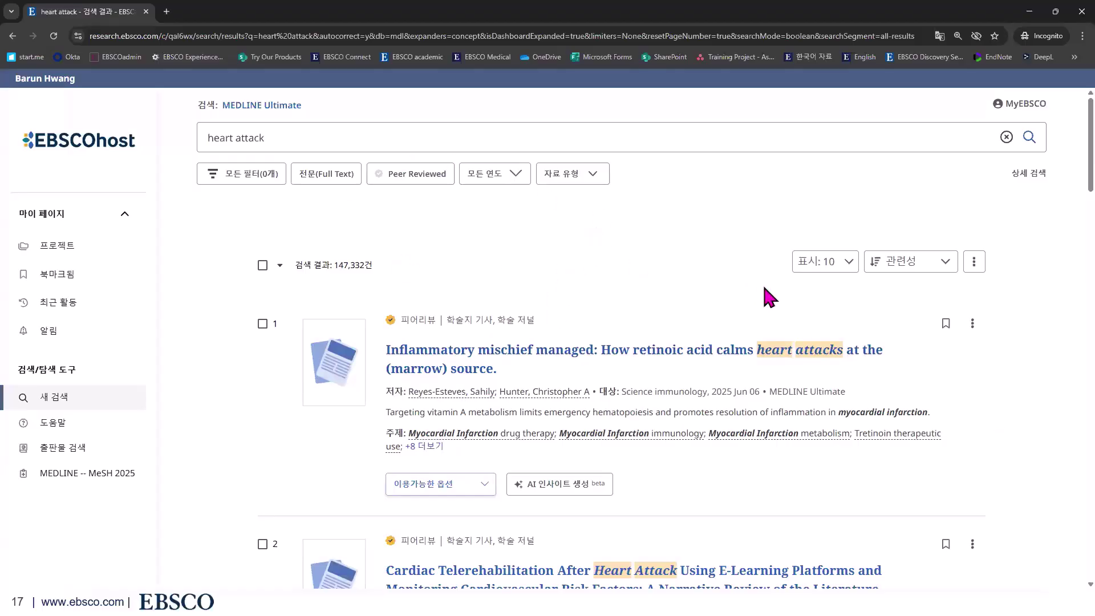
# - Set the number of results shown per page to 50
pyautogui.click(855, 268)
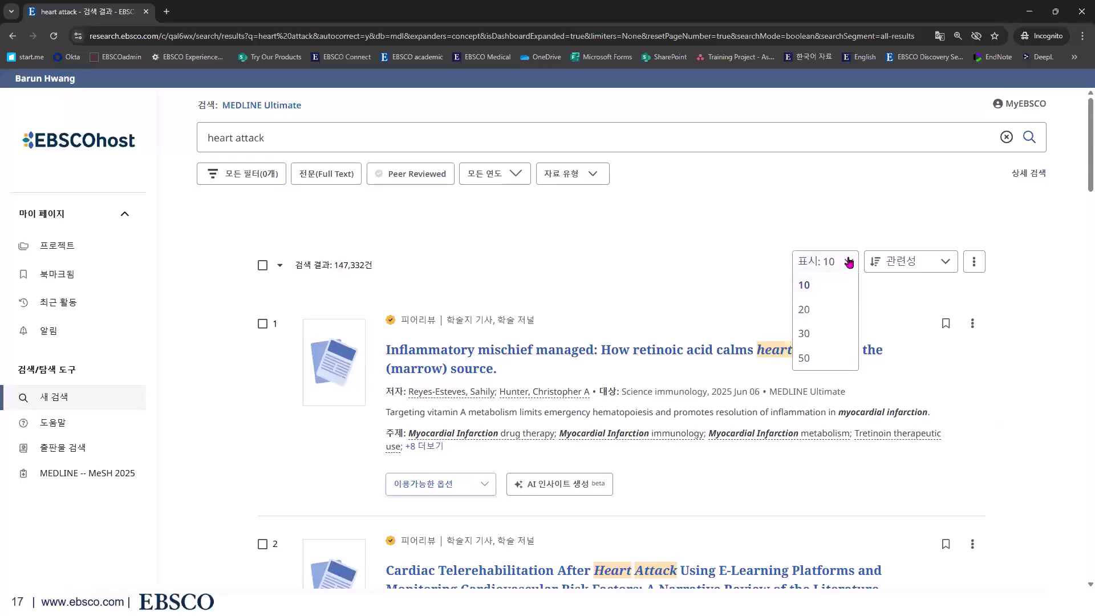
pyautogui.click(848, 269)
pyautogui.click(848, 270)
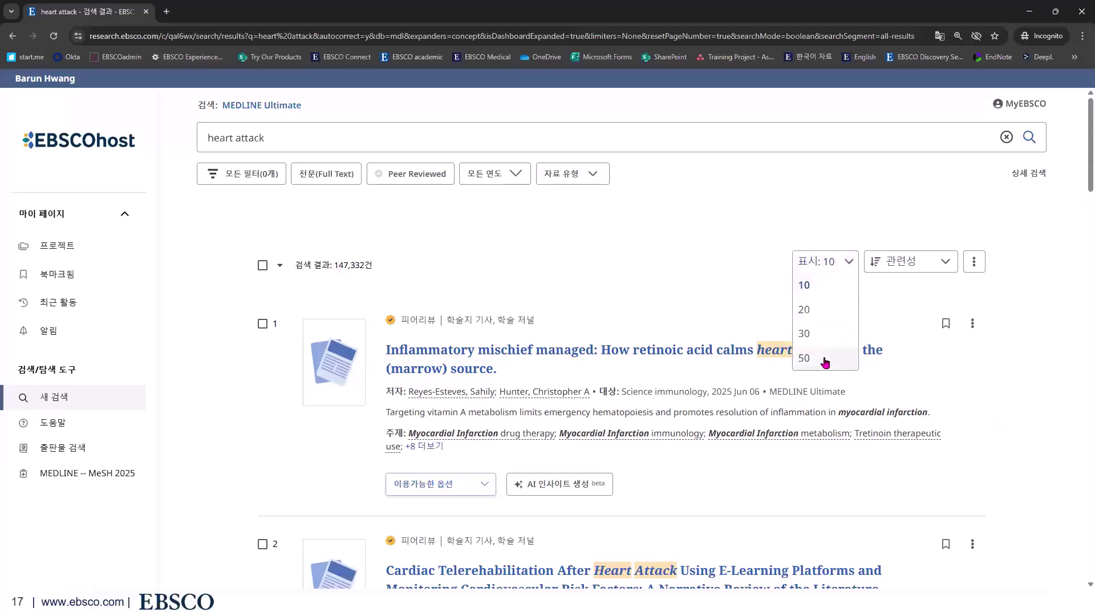
pyautogui.click(825, 361)
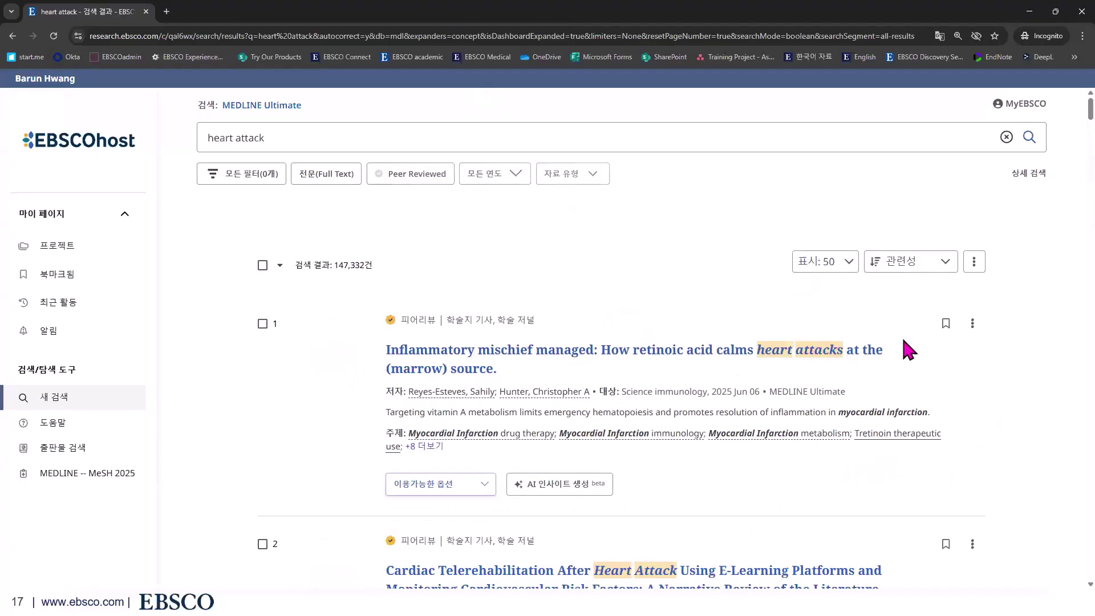
# - Review the available sort orders and the source type (자료 유형) filter choices, leaving both as they are
pyautogui.click(942, 263)
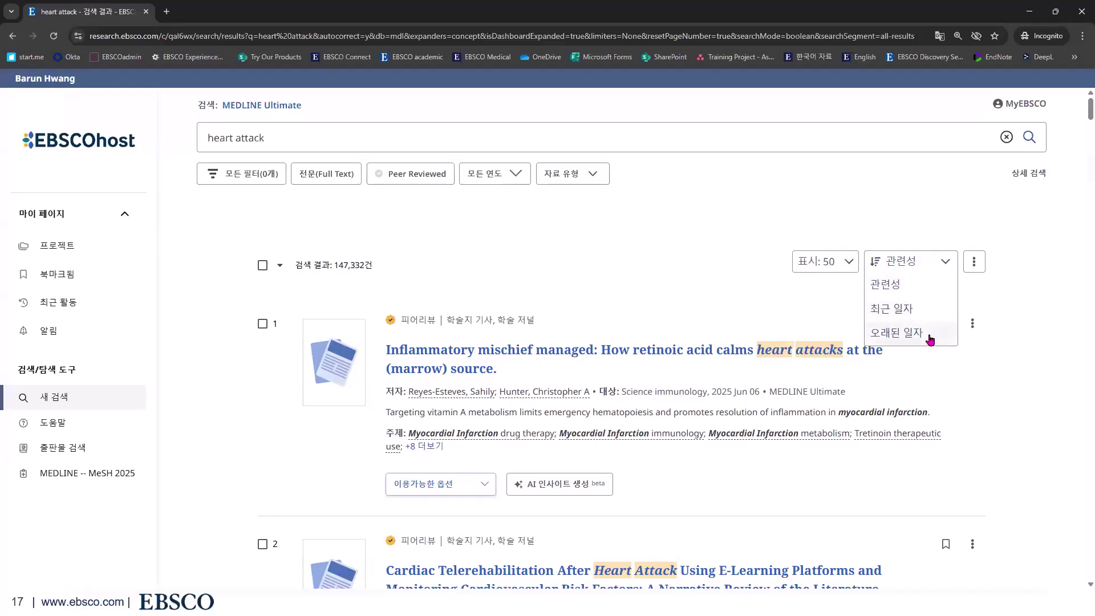
pyautogui.click(757, 299)
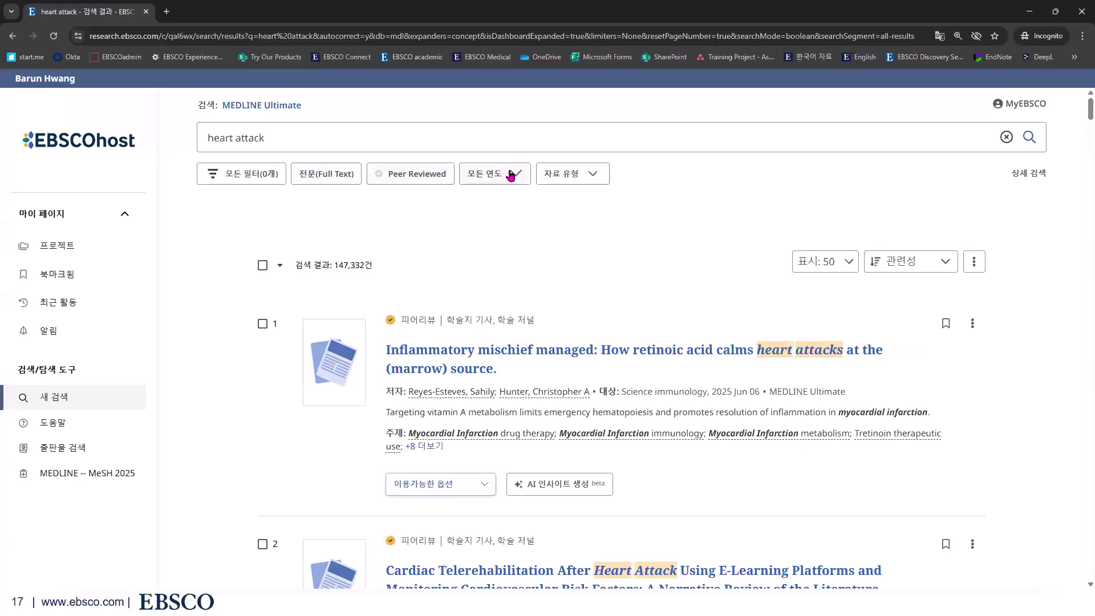
pyautogui.click(590, 175)
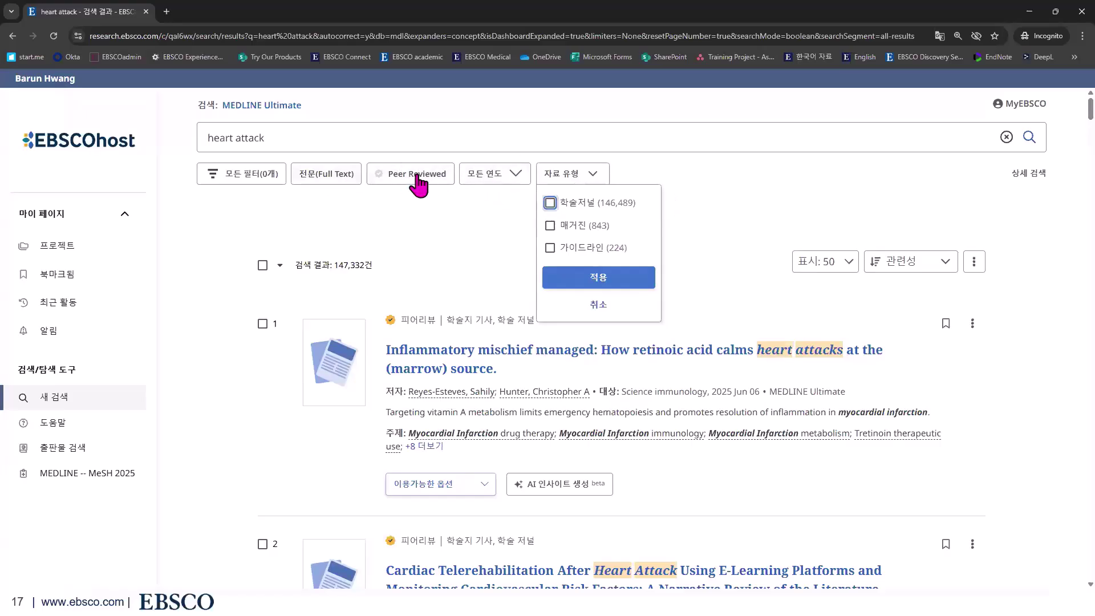
pyautogui.click(460, 232)
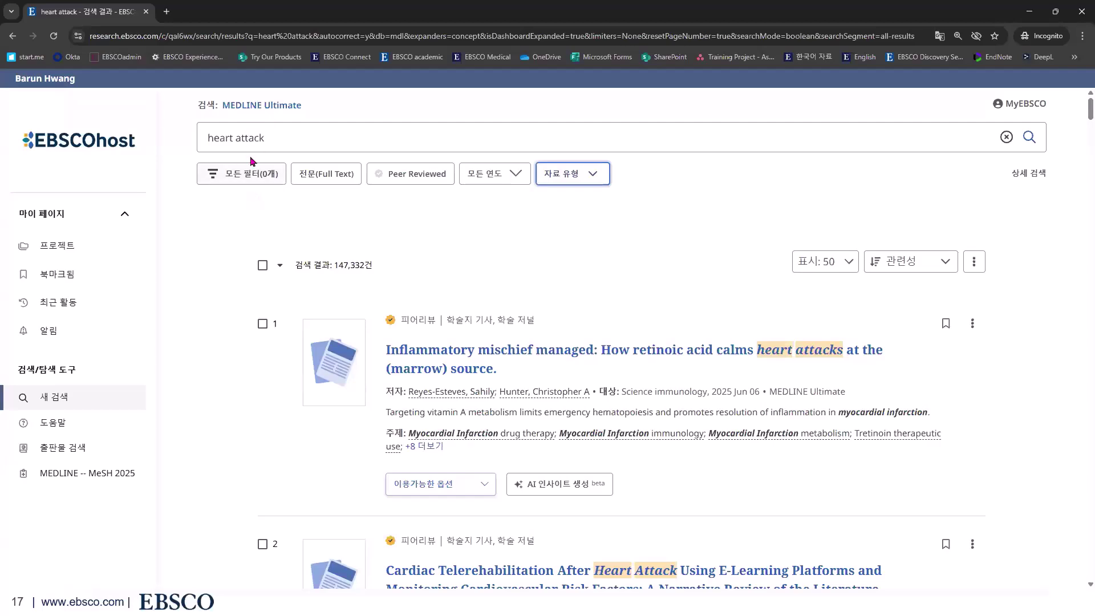
# - Open the full set of filters (모든 필터) and review the limiters from full text to Systematic Reviews
pyautogui.click(256, 180)
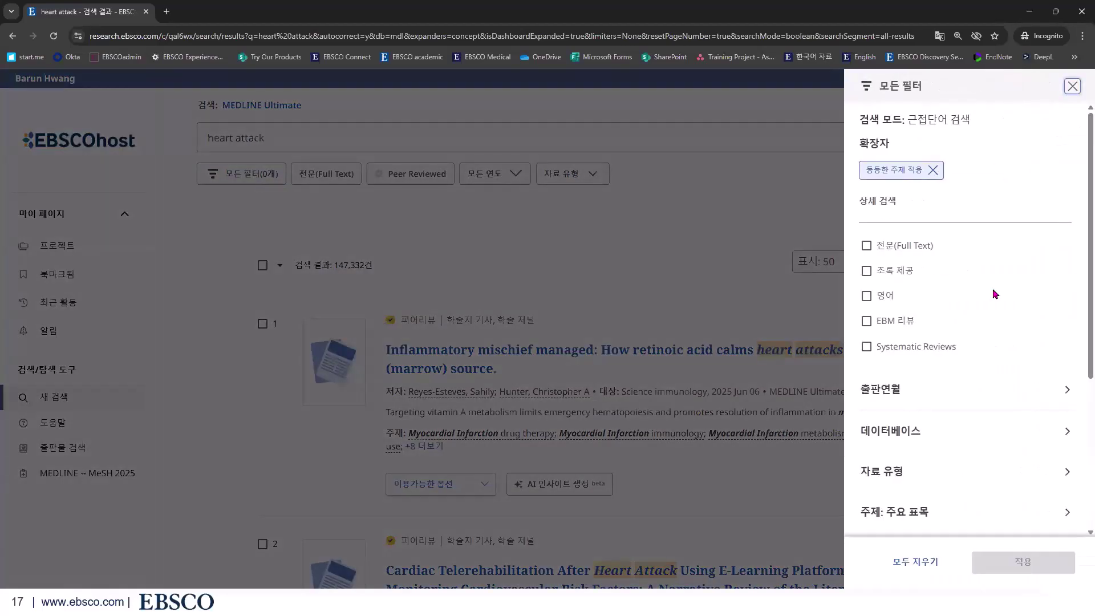
pyautogui.scroll(-1, 995, 310)
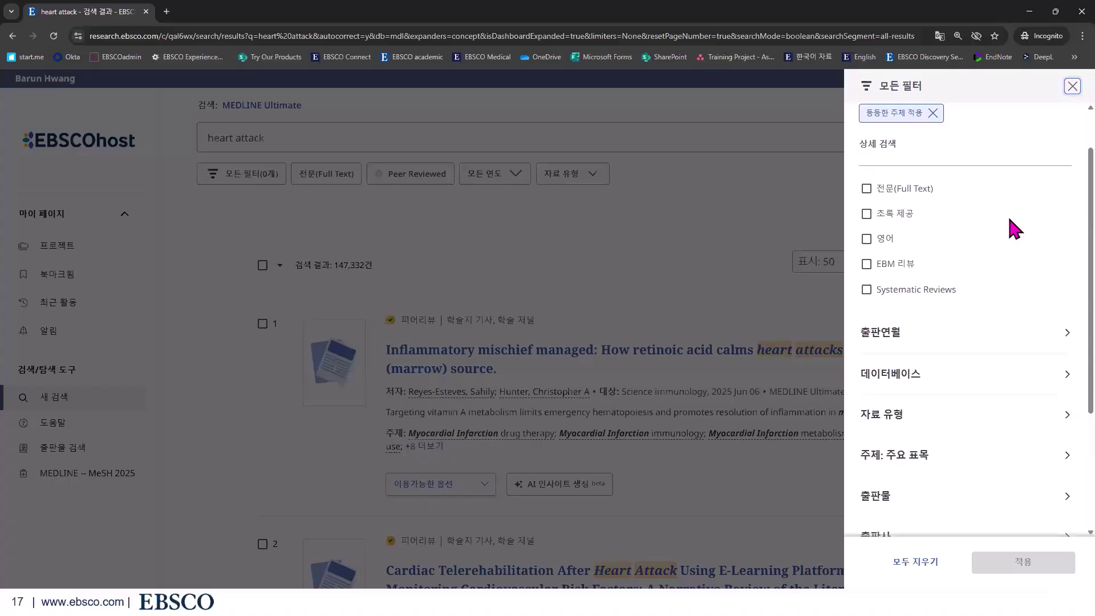
pyautogui.scroll(-1, 926, 259)
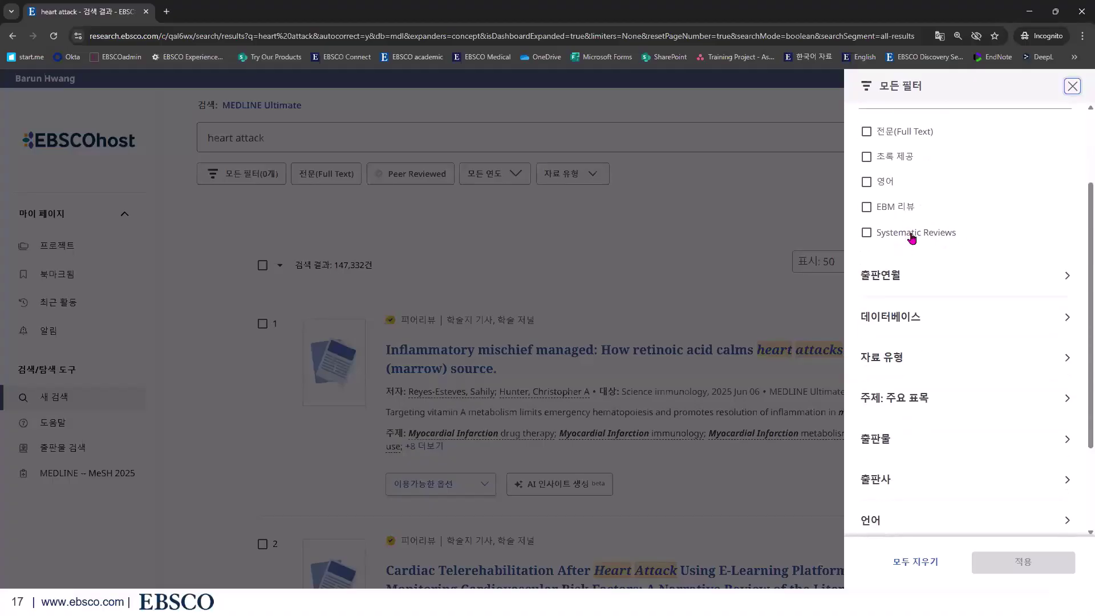
pyautogui.scroll(-1, 969, 295)
# - Try the custom range option (사용자 정의 범위) in the publication date filter and set it back to all years (모든 연도)
pyautogui.click(967, 222)
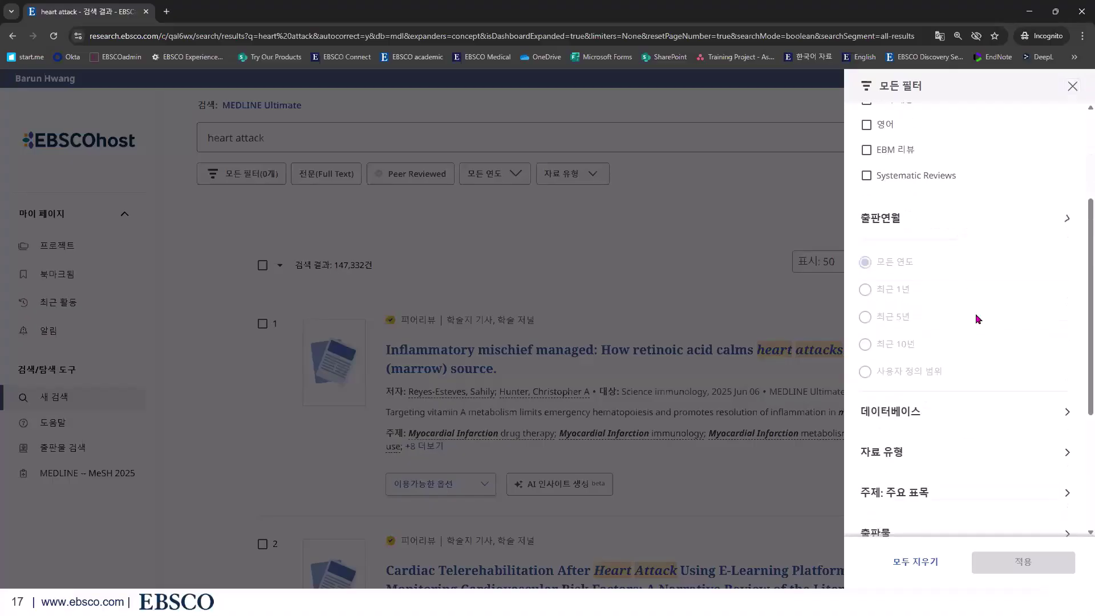
pyautogui.scroll(-1, 929, 375)
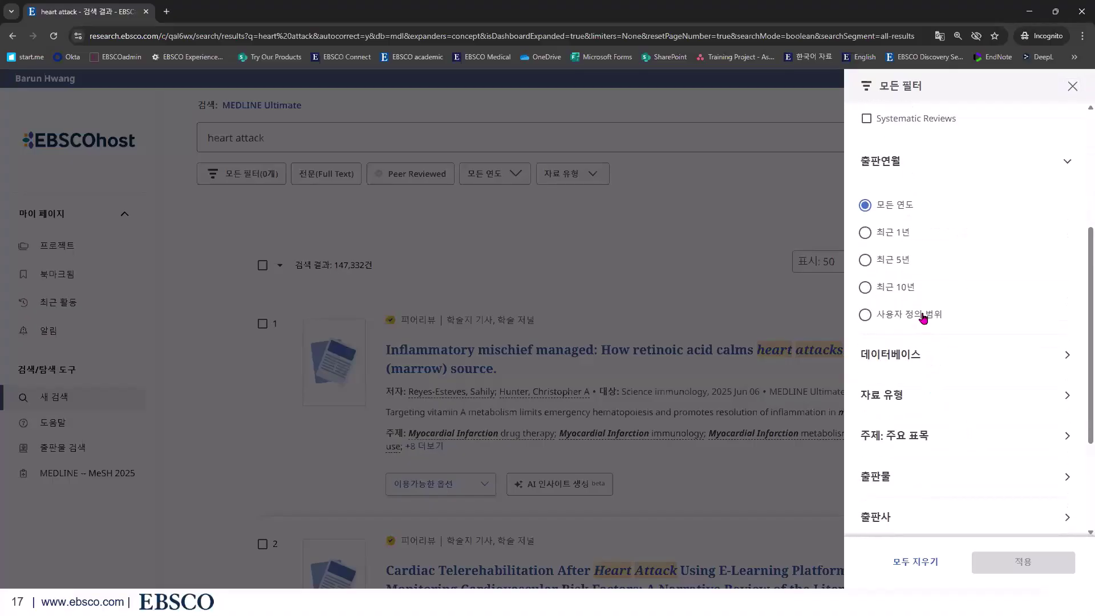
pyautogui.click(978, 317)
pyautogui.scroll(-1, 1008, 319)
pyautogui.click(891, 291)
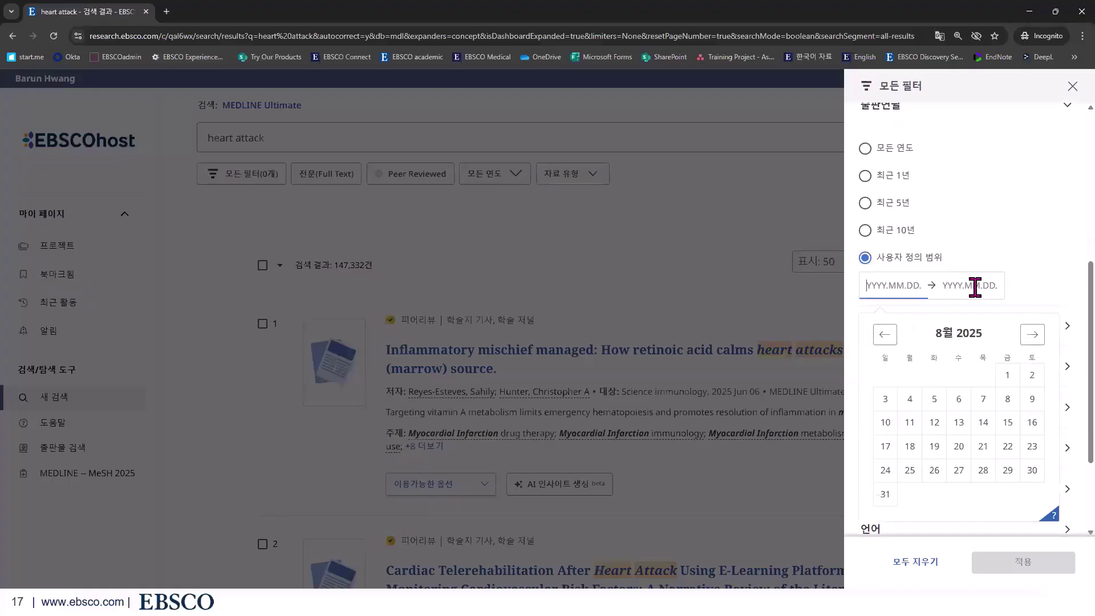
pyautogui.click(972, 286)
pyautogui.click(905, 148)
# - Expand the major heading subject filter (주제: 주요 표목) and examine its subject terms and search field
pyautogui.scroll(-1, 1009, 279)
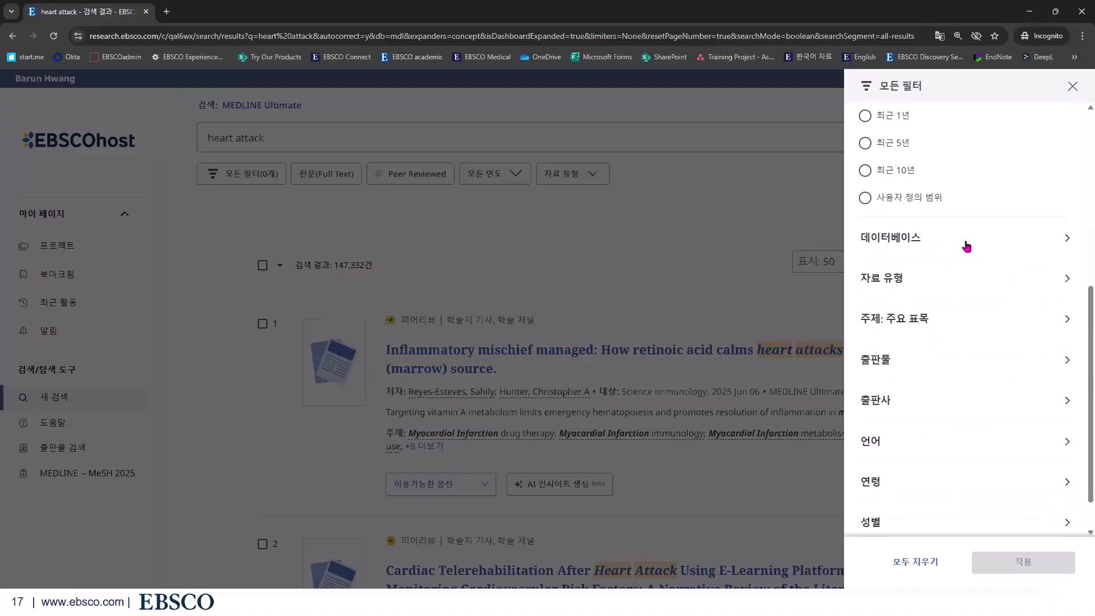
pyautogui.scroll(-1, 958, 242)
pyautogui.click(935, 279)
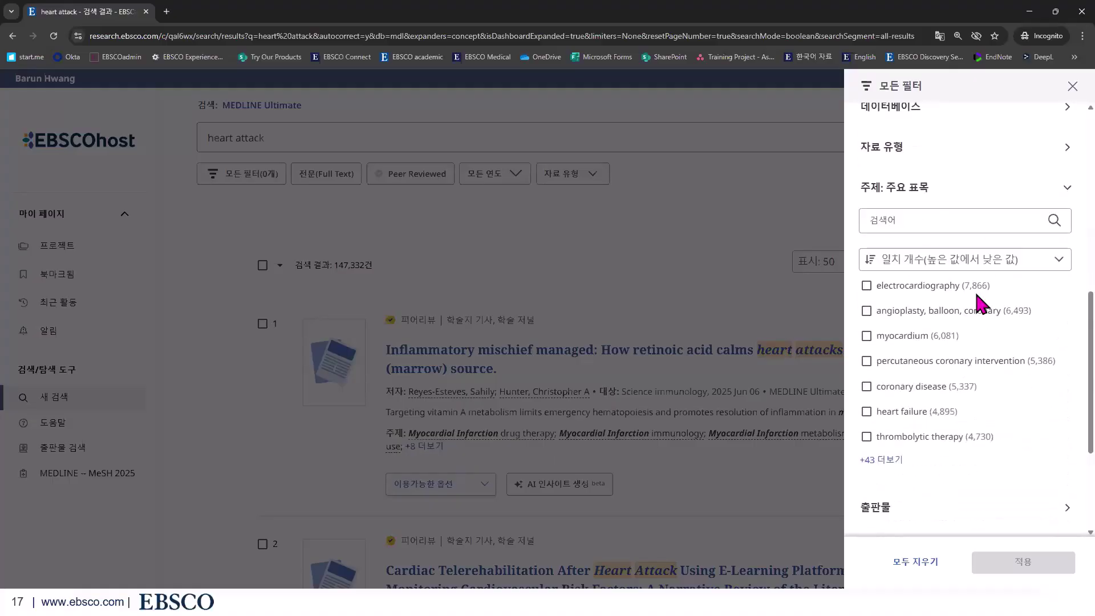
pyautogui.scroll(-2, 975, 293)
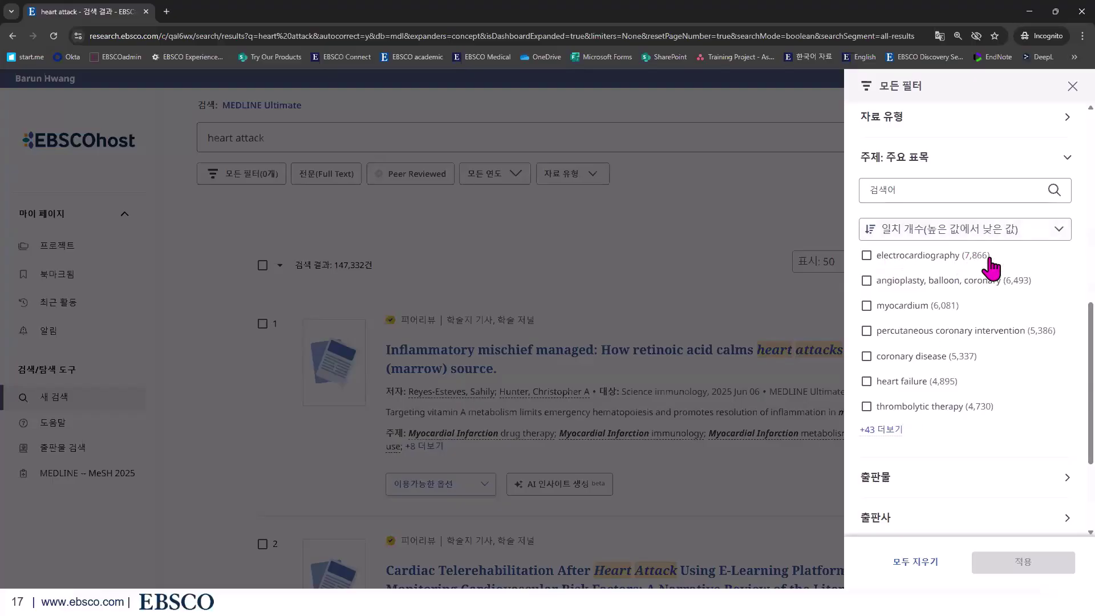
pyautogui.click(922, 190)
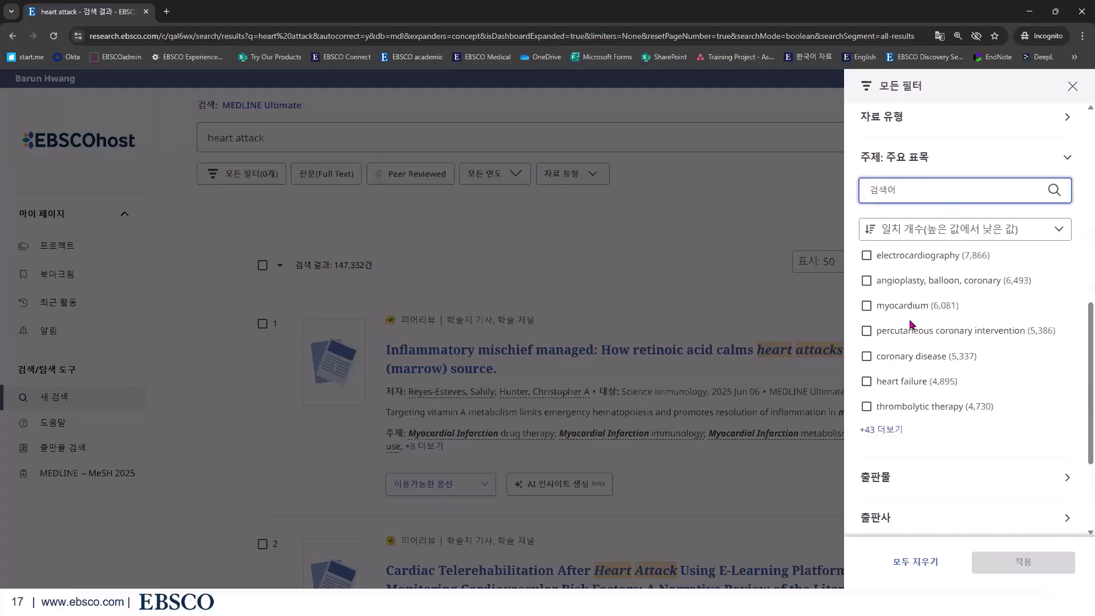
# - Expand the publication (출판물) and publisher (출판사) filters and examine the journals and publishers listed
pyautogui.scroll(-3, 1044, 439)
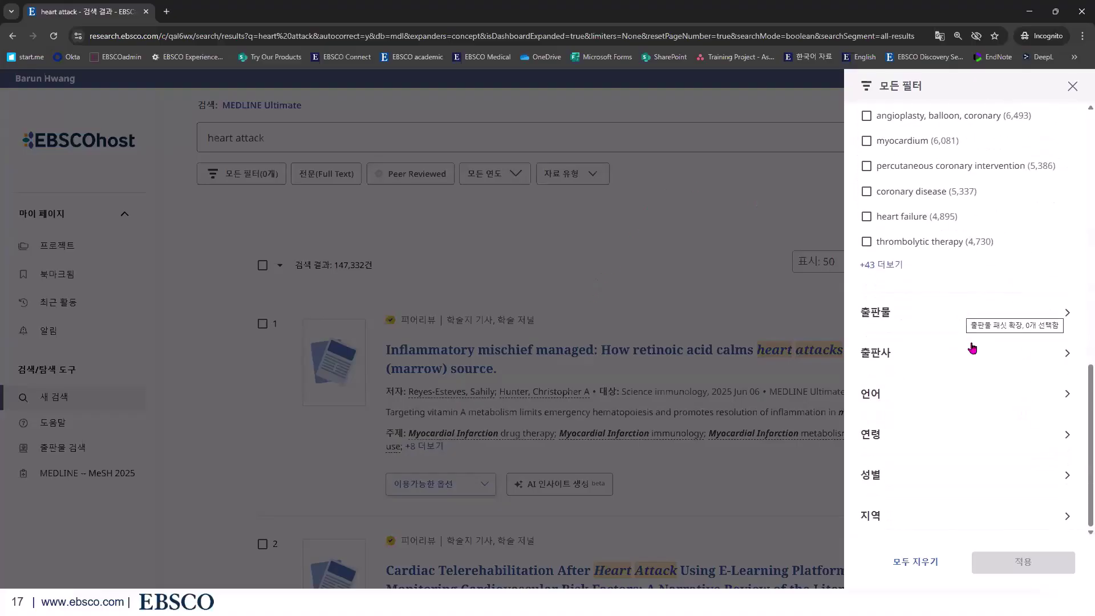
pyautogui.click(985, 313)
pyautogui.scroll(-2, 998, 326)
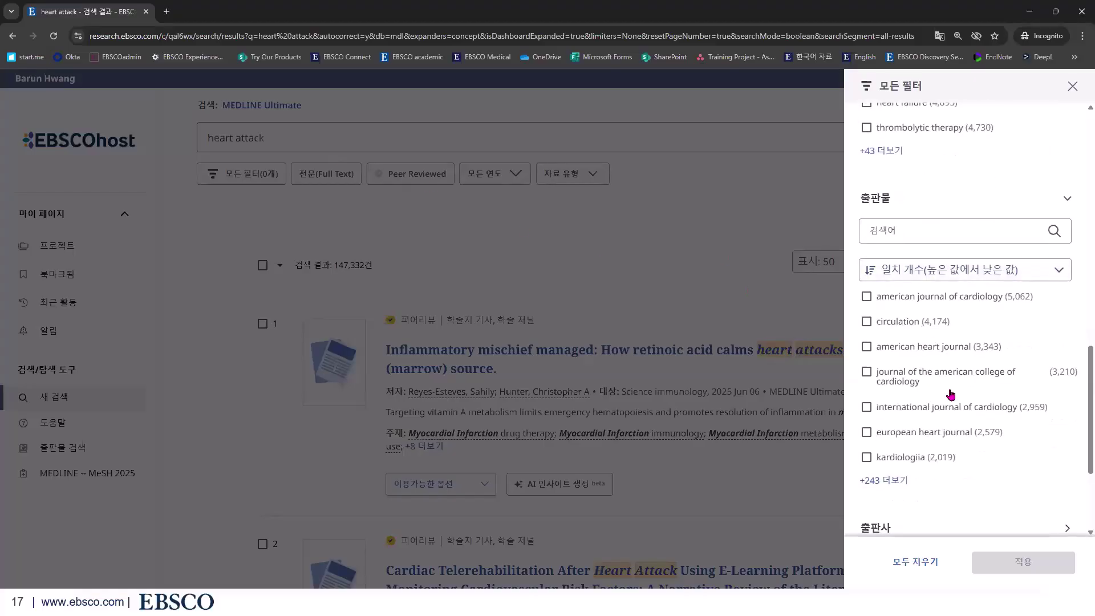
pyautogui.scroll(-1, 948, 399)
pyautogui.click(900, 477)
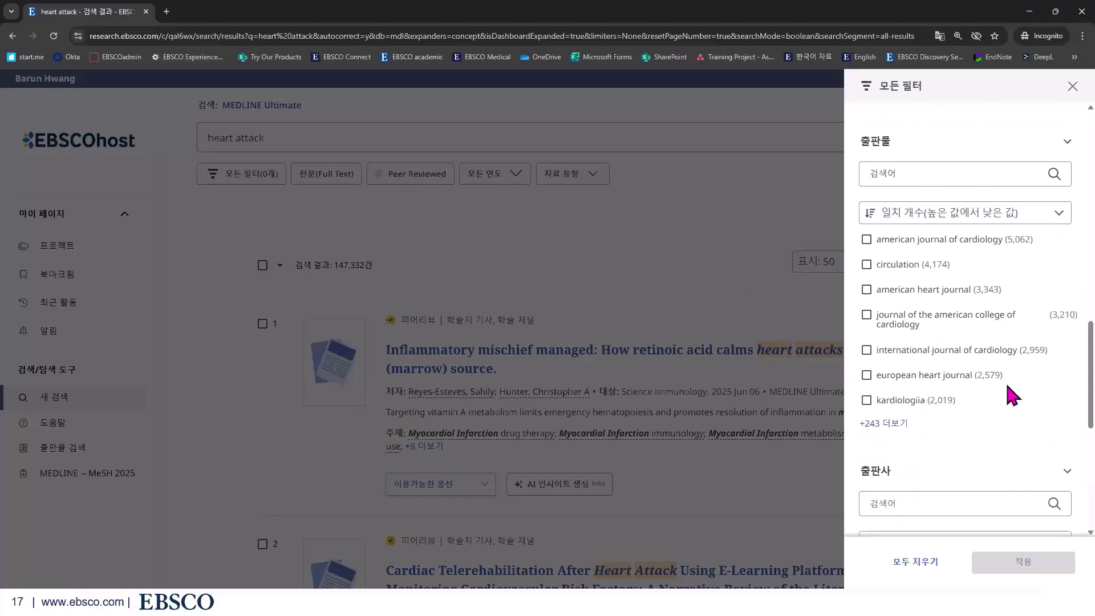
pyautogui.scroll(-2, 1006, 382)
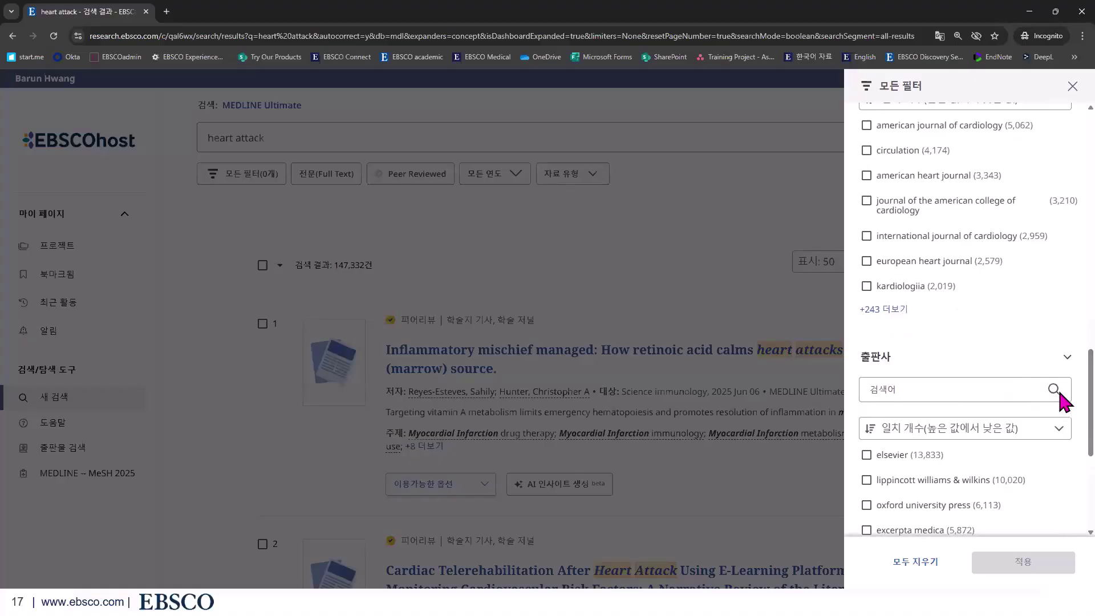
# - Open the full list of age groups in the age filter (연령), try aged: 65+ years, and close the filters without applying
pyautogui.scroll(1, 1012, 342)
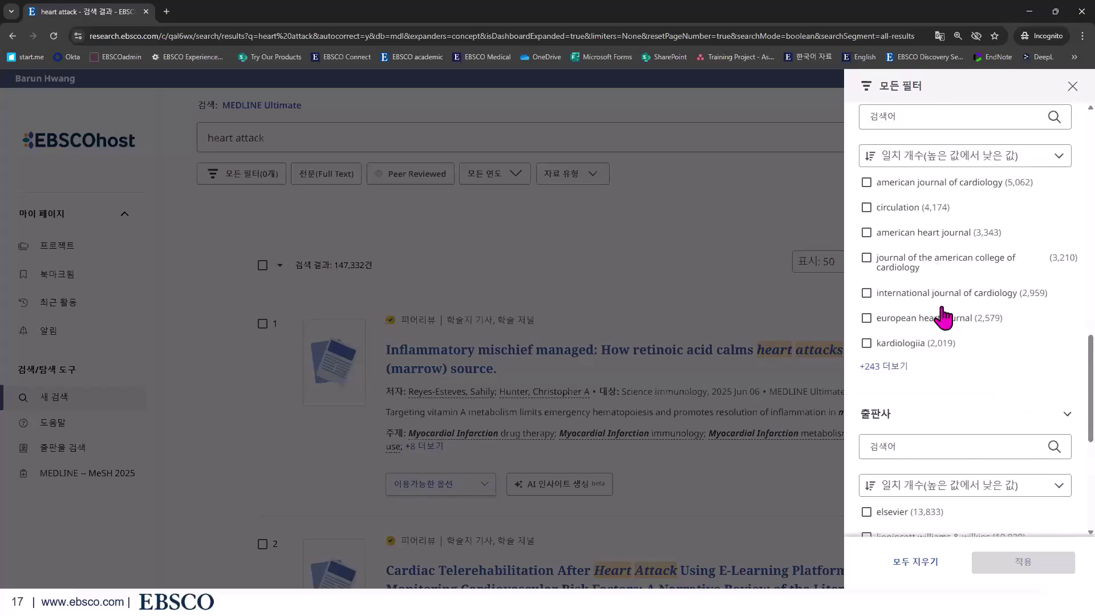
pyautogui.scroll(-3, 943, 318)
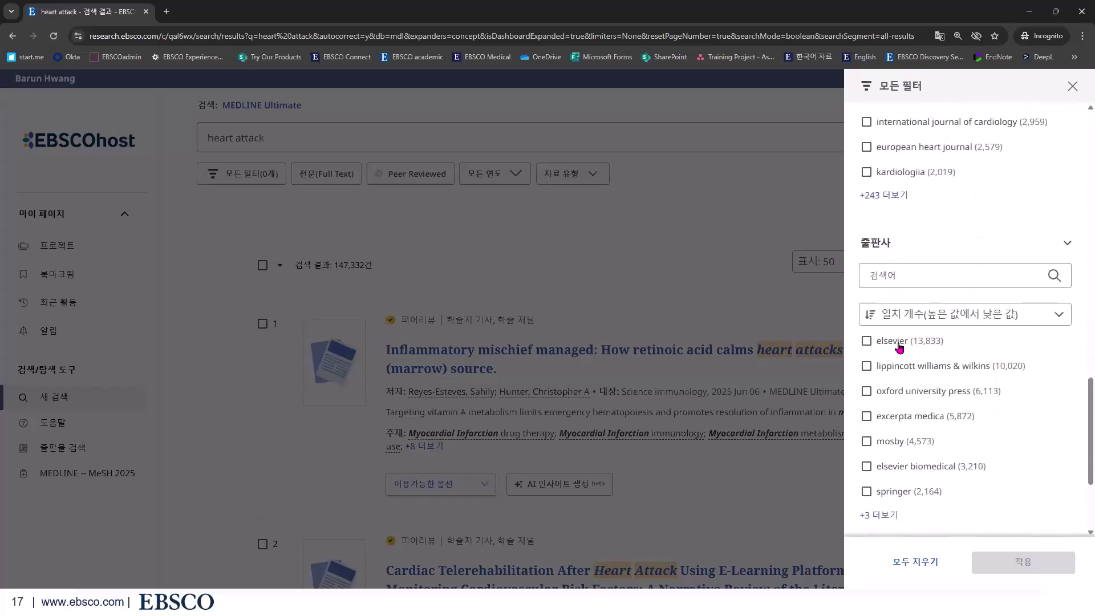
pyautogui.scroll(-1, 980, 447)
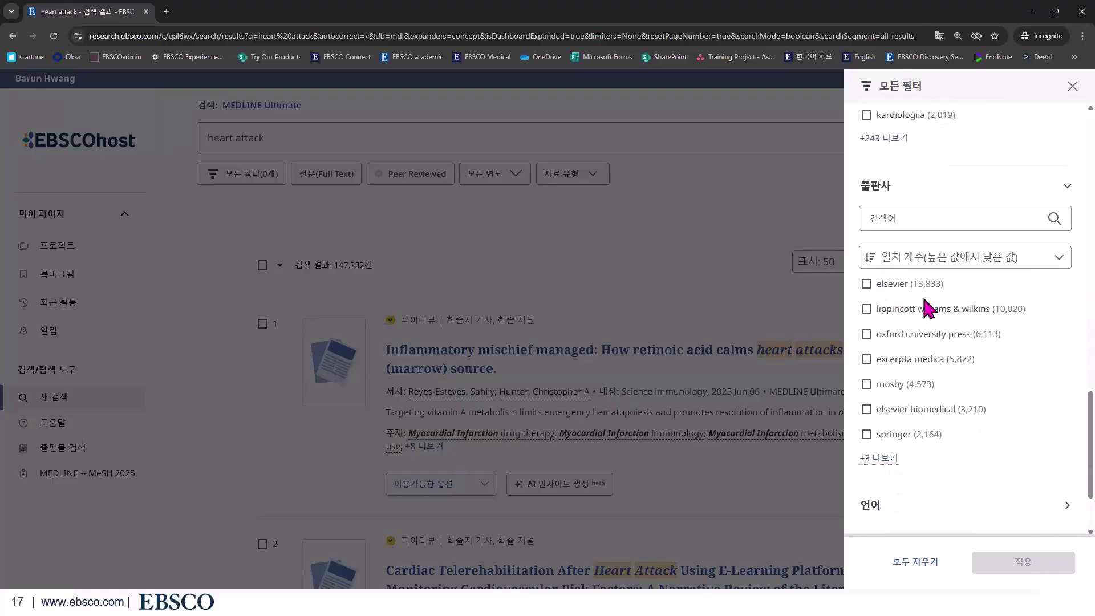
pyautogui.scroll(-2, 936, 412)
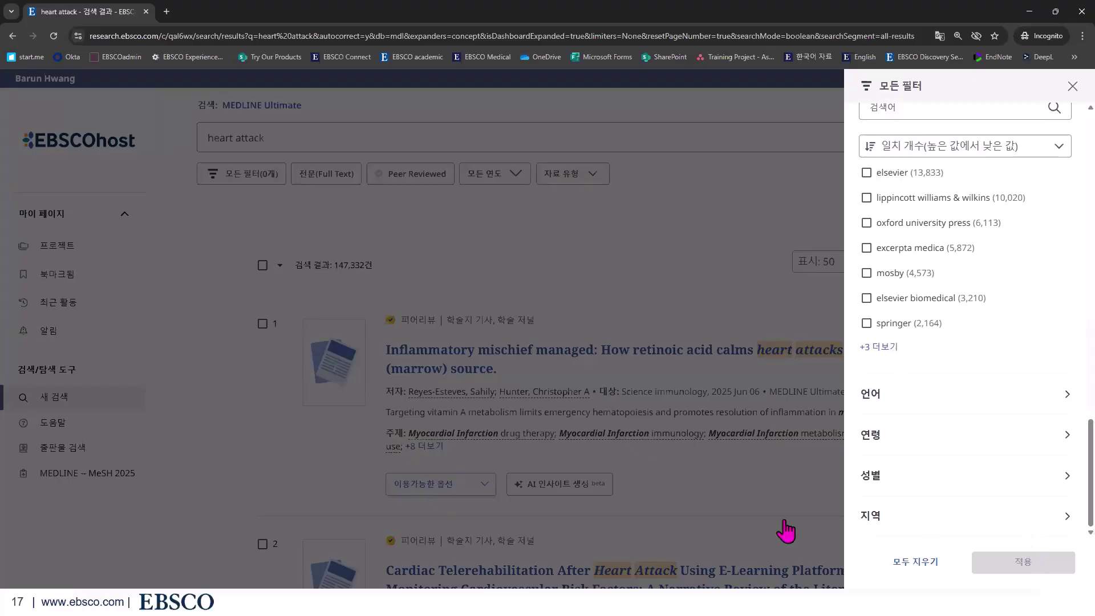
pyautogui.click(978, 443)
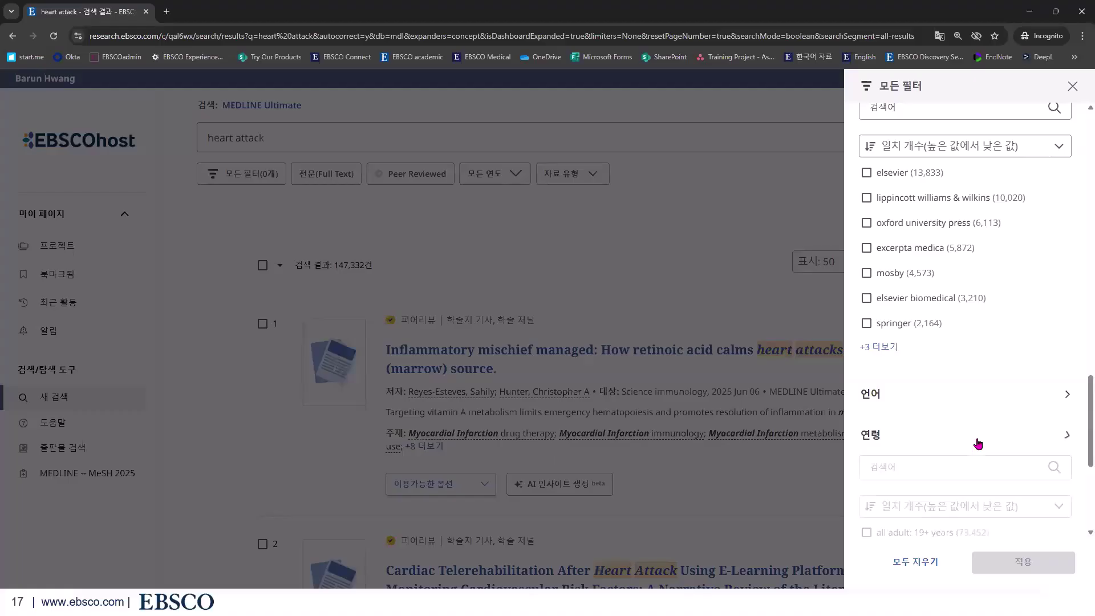
pyautogui.scroll(-5, 976, 456)
pyautogui.click(941, 477)
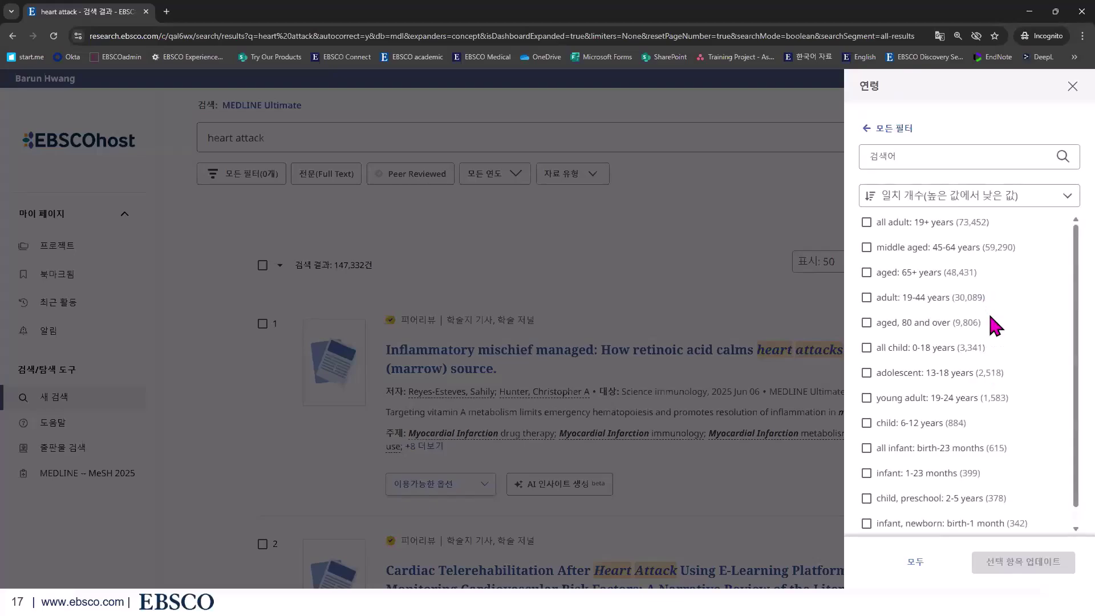
pyautogui.scroll(-1, 989, 457)
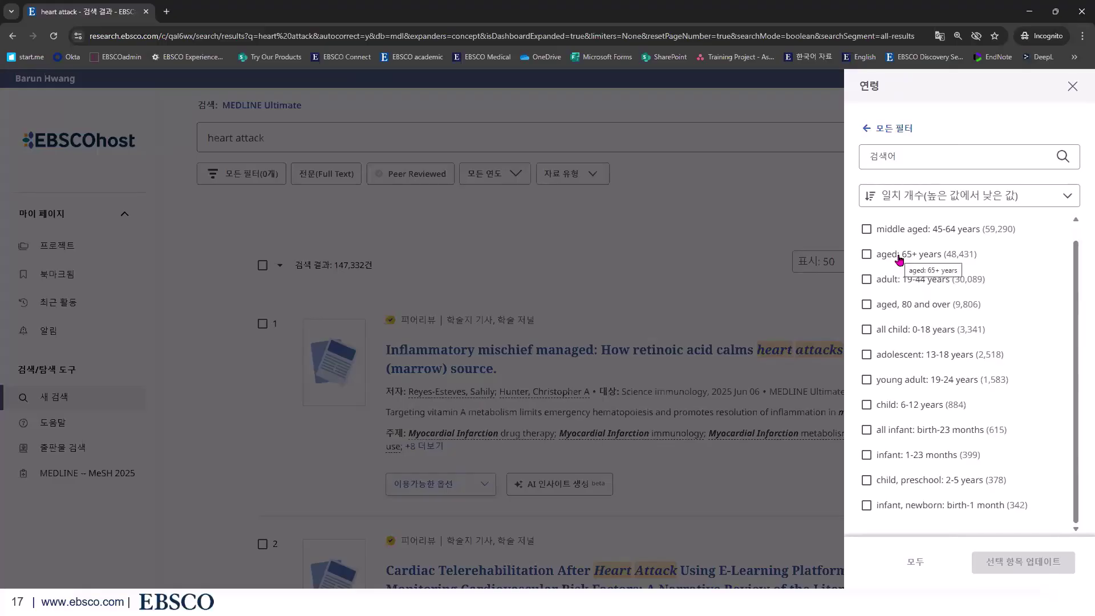
pyautogui.click(865, 255)
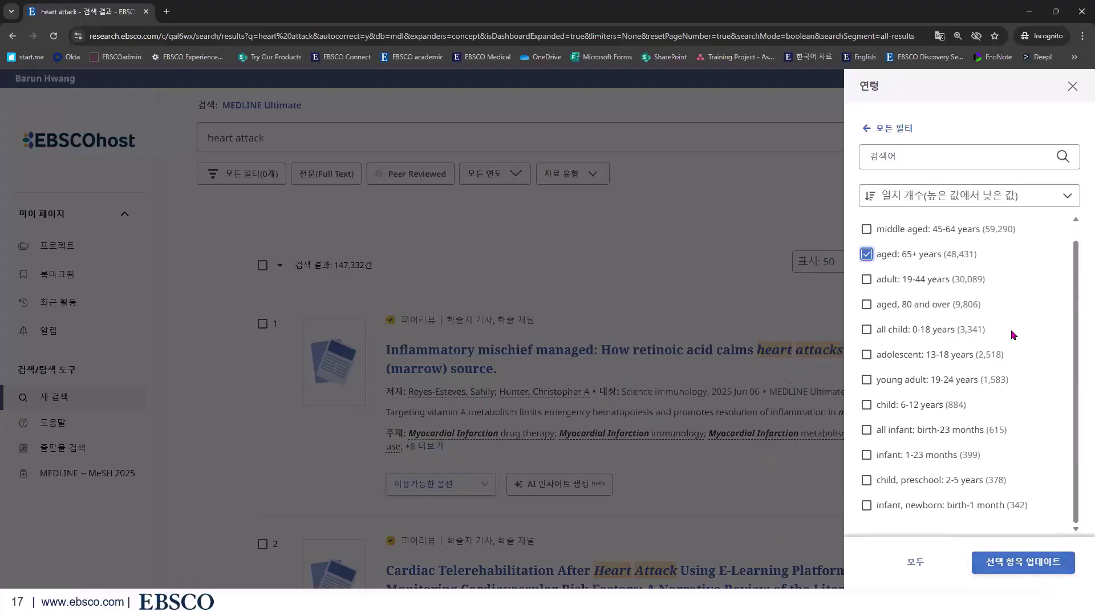
pyautogui.click(1072, 87)
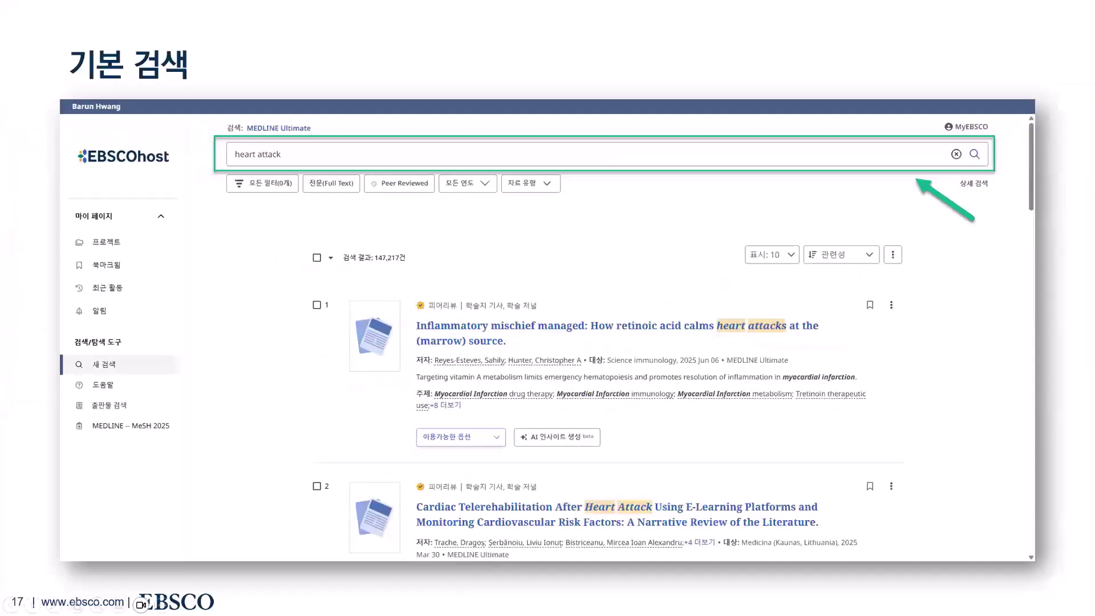
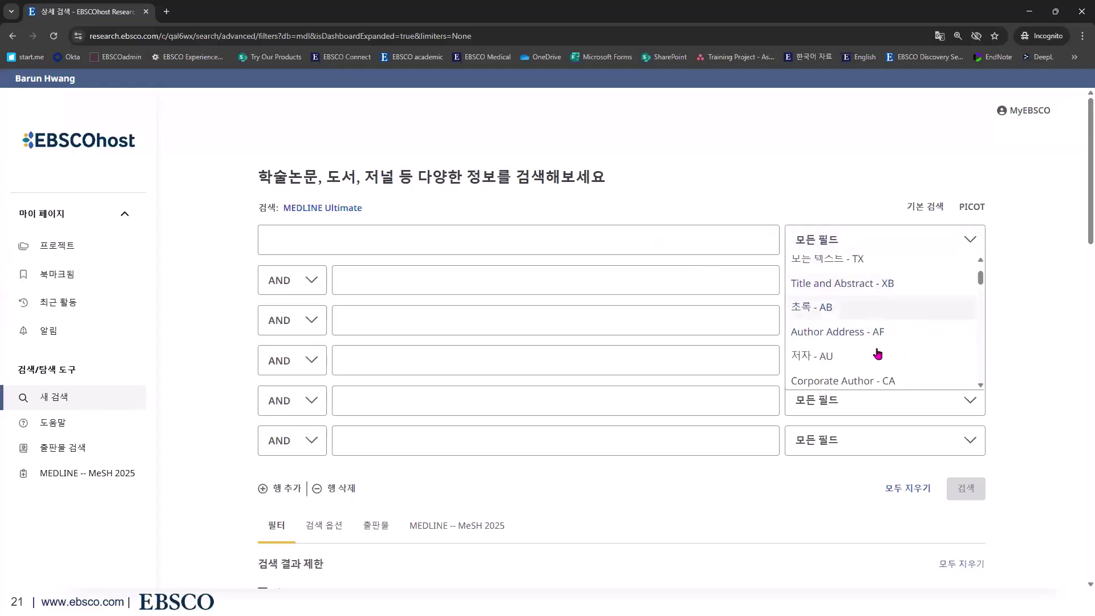
# - Set the first advanced-search row's field to Title and Abstract - XB and the second row's field to 저자 - AU
pyautogui.scroll(3, 878, 353)
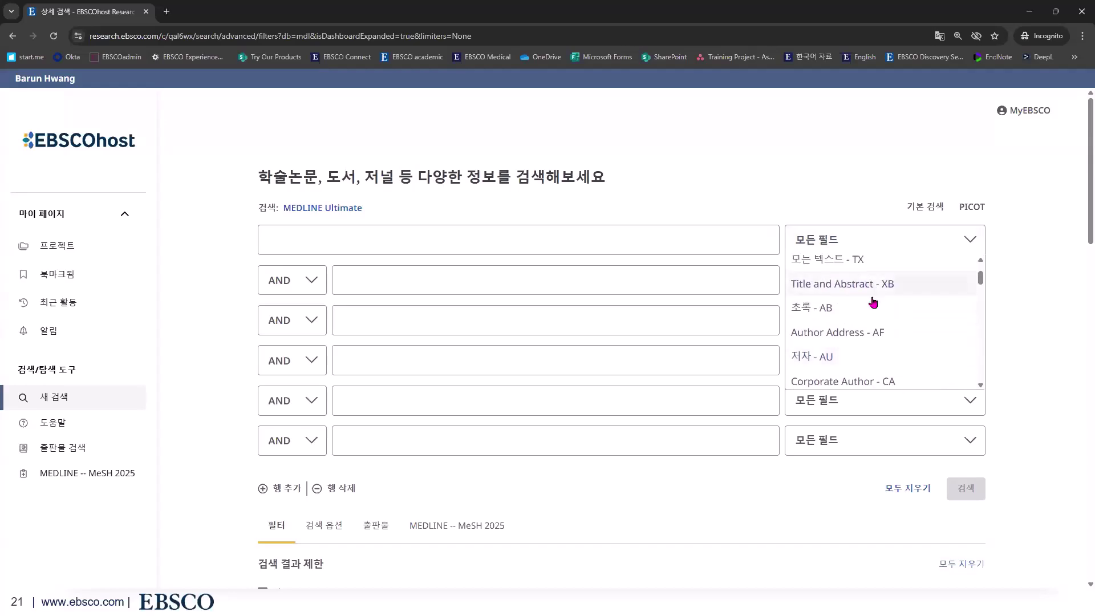
pyautogui.scroll(-3, 867, 327)
pyautogui.scroll(2, 861, 297)
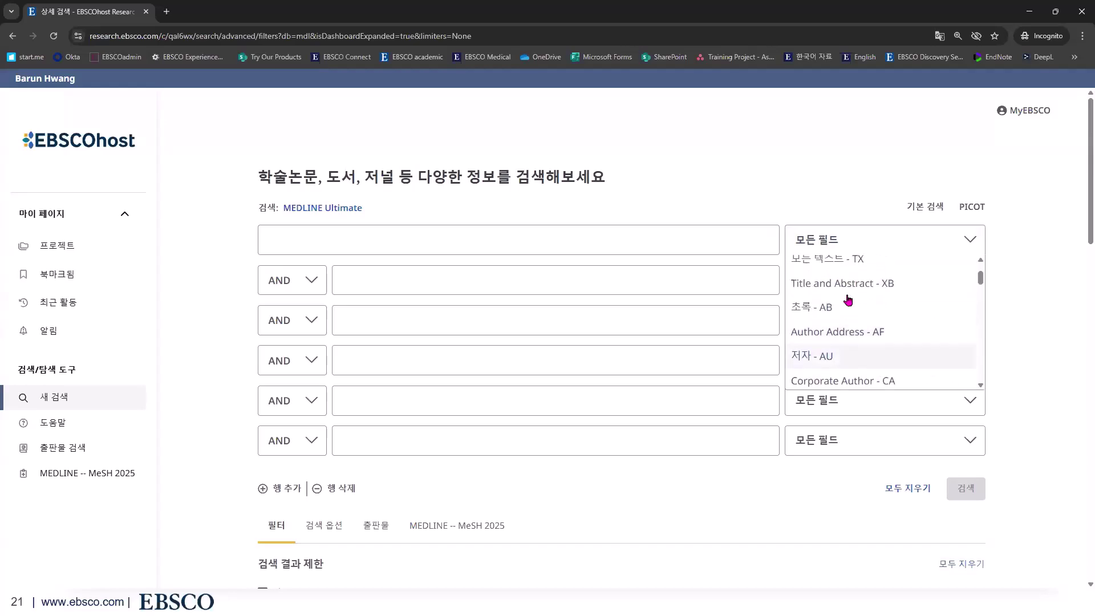
pyautogui.click(857, 285)
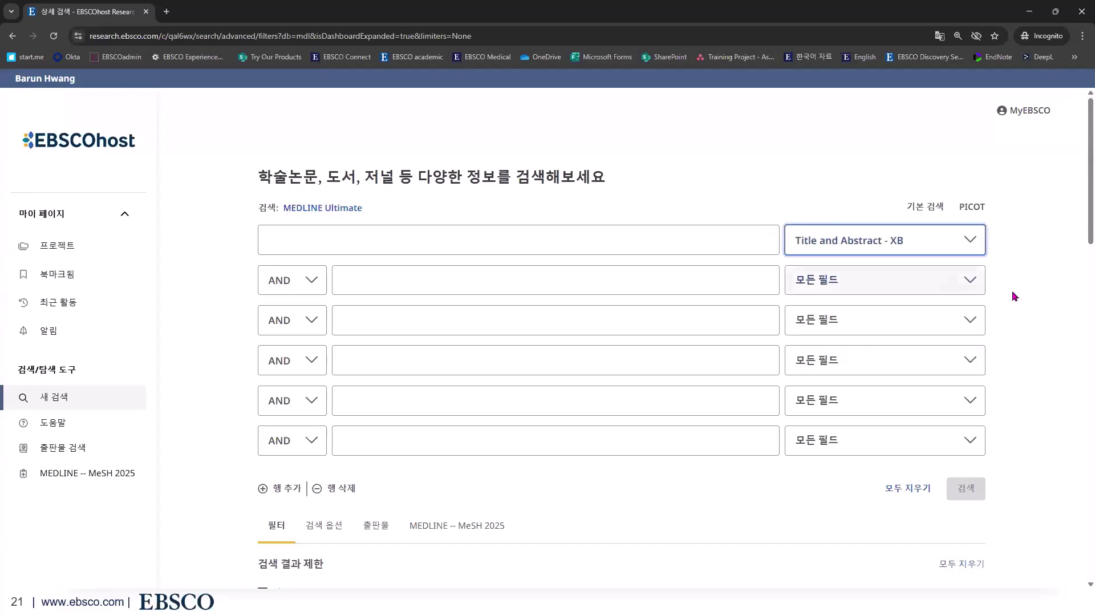
pyautogui.click(901, 280)
pyautogui.scroll(-1, 895, 359)
pyautogui.scroll(-1, 881, 354)
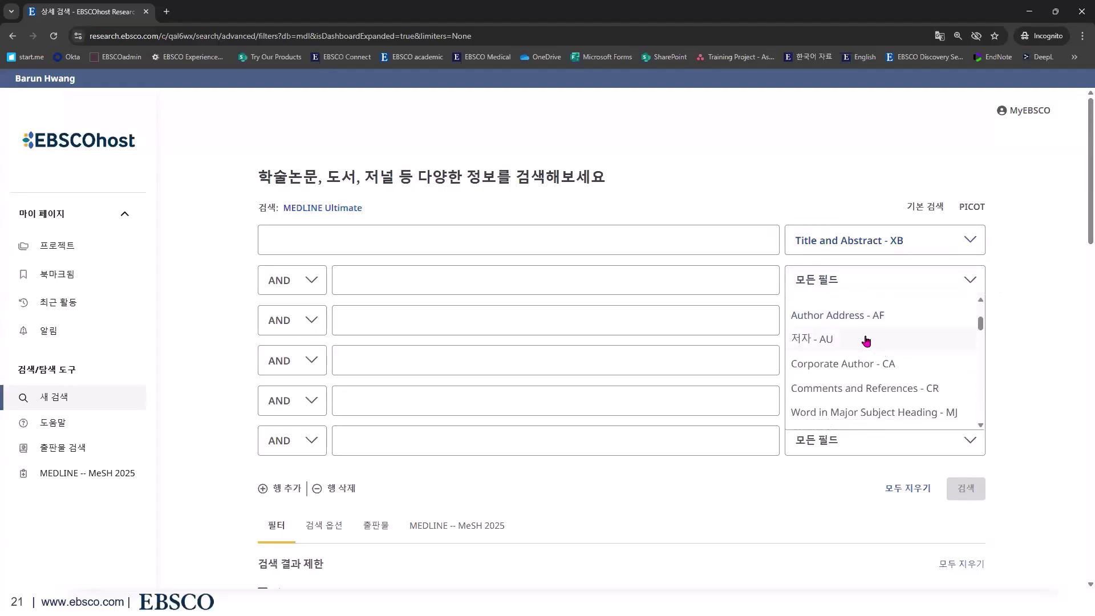
pyautogui.click(869, 340)
# - Examine the search fields available for the third row and leave its field set to 모든 필드
pyautogui.click(969, 320)
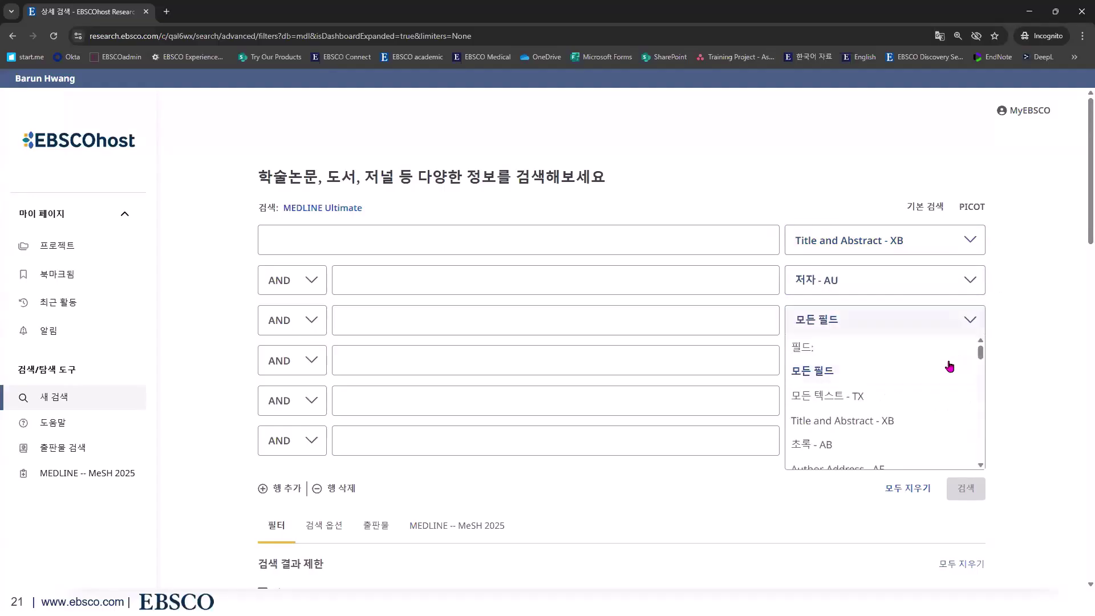
pyautogui.scroll(-2, 906, 399)
pyautogui.scroll(-1, 906, 409)
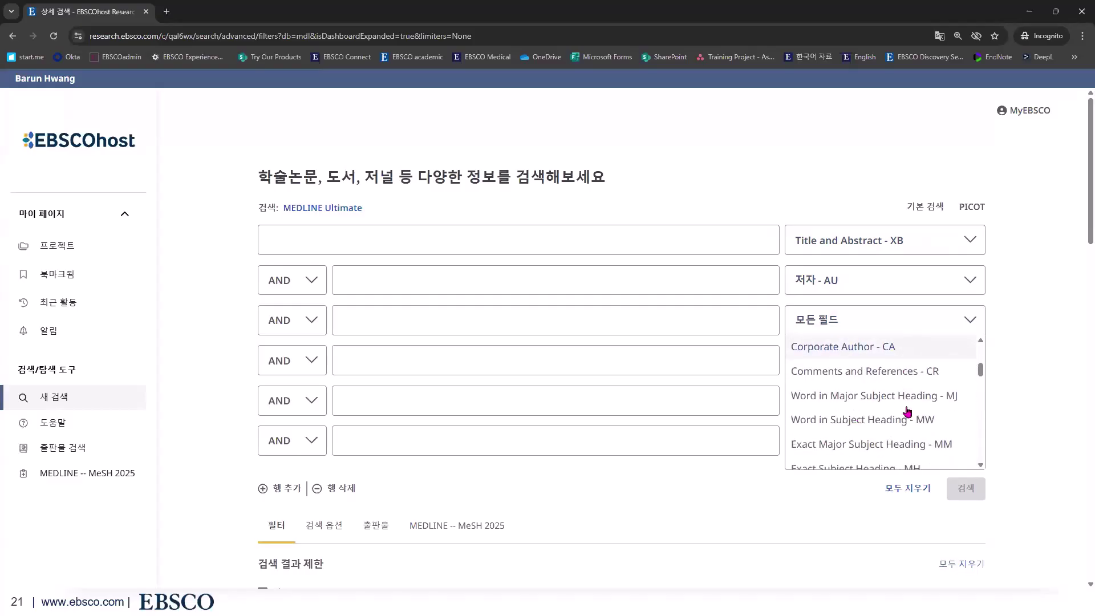
pyautogui.scroll(-3, 849, 411)
pyautogui.scroll(-1, 899, 402)
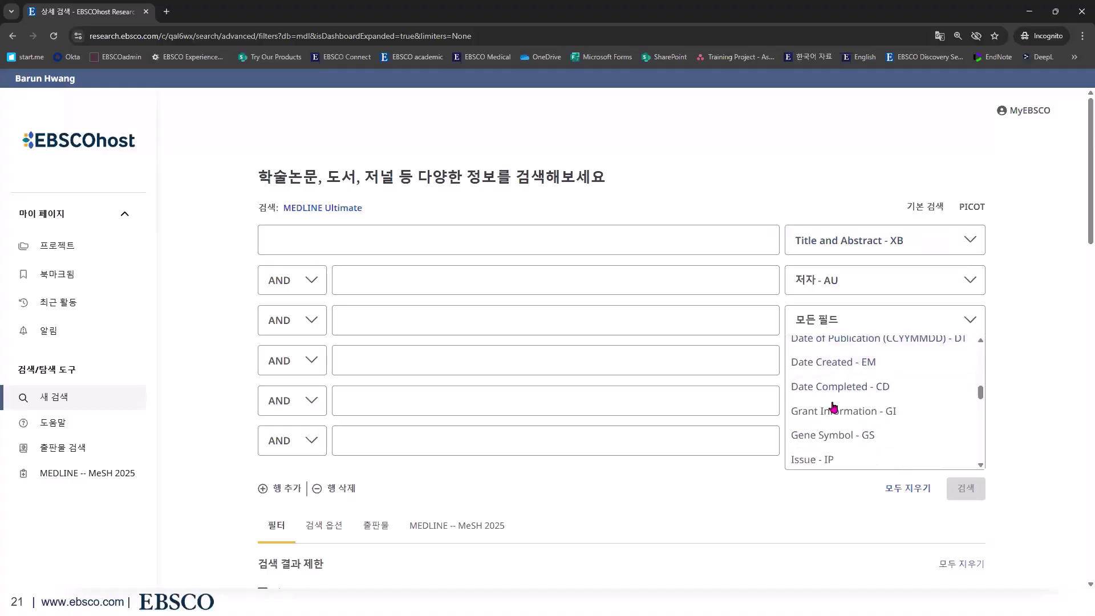
pyautogui.scroll(-3, 907, 421)
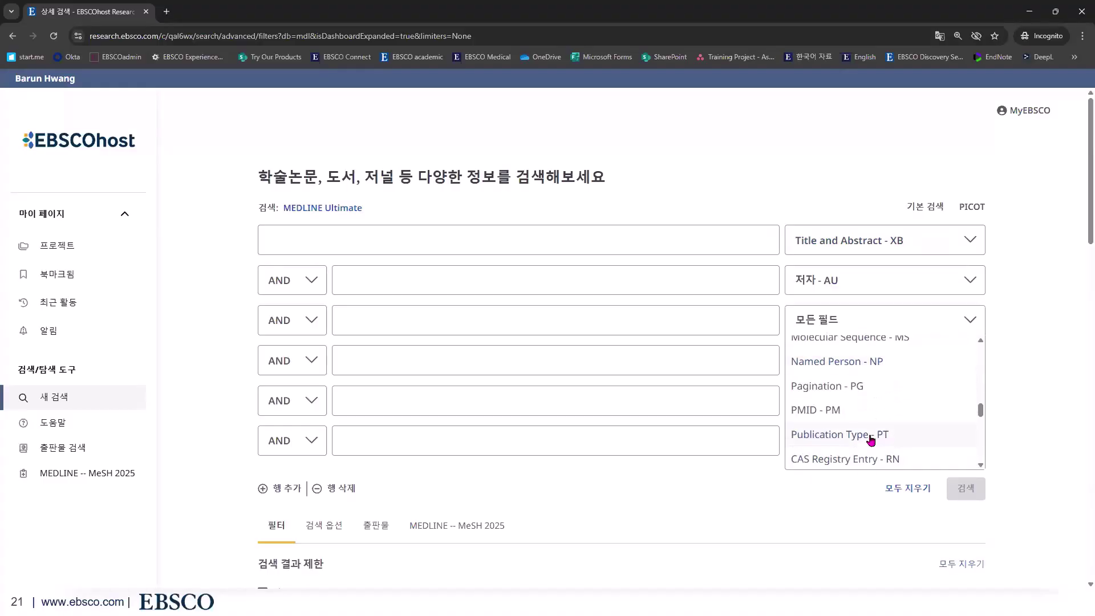
pyautogui.scroll(3, 869, 438)
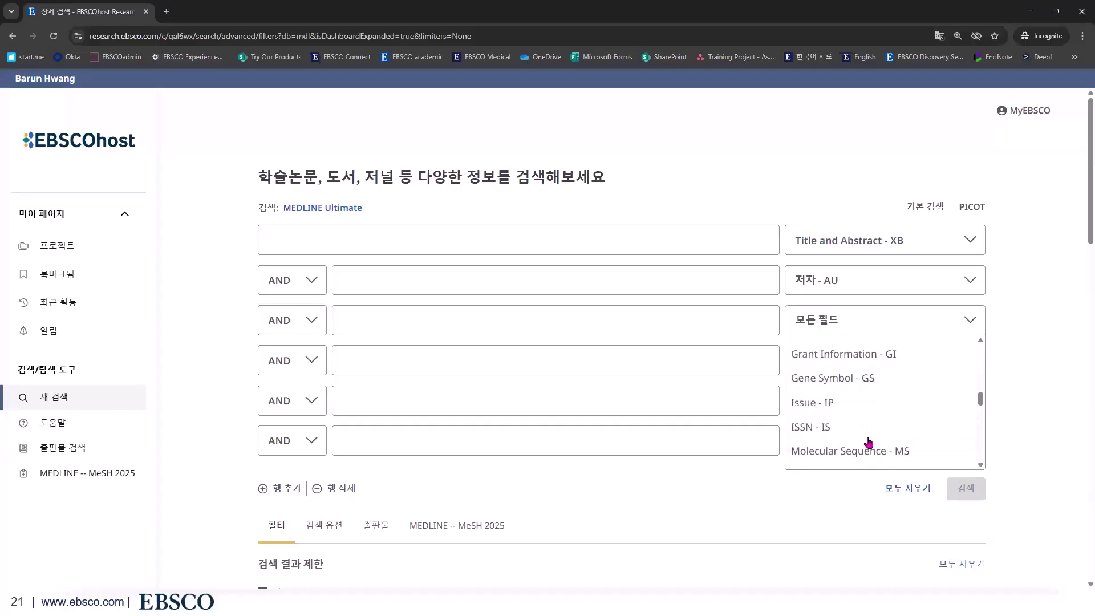
pyautogui.click(1010, 307)
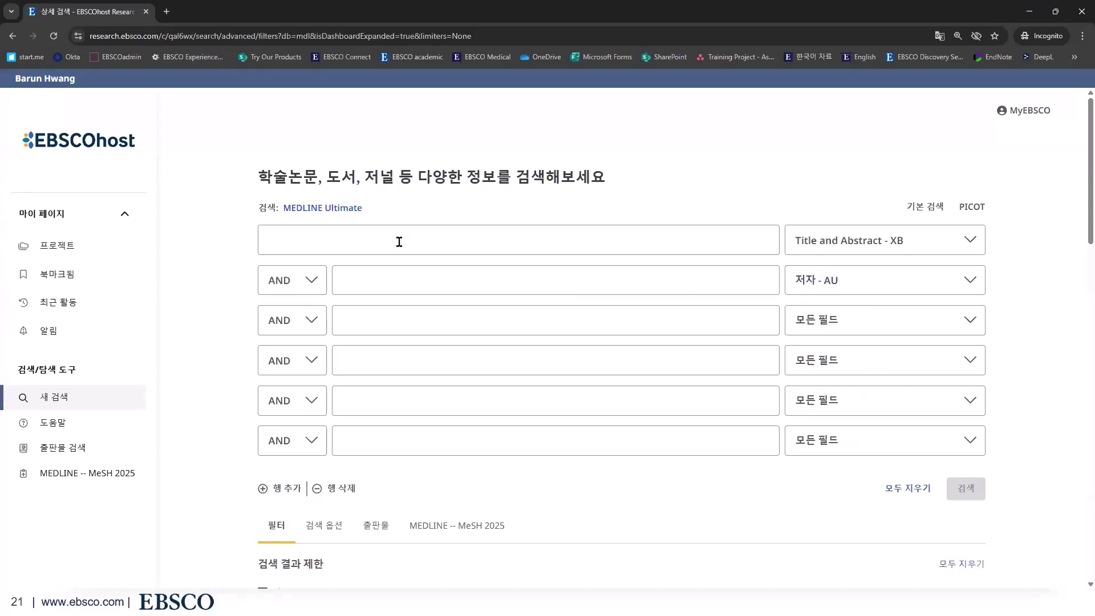
# - Enter the search terms "heart attack OR myocardial infarction" in the first row
pyautogui.click(456, 236)
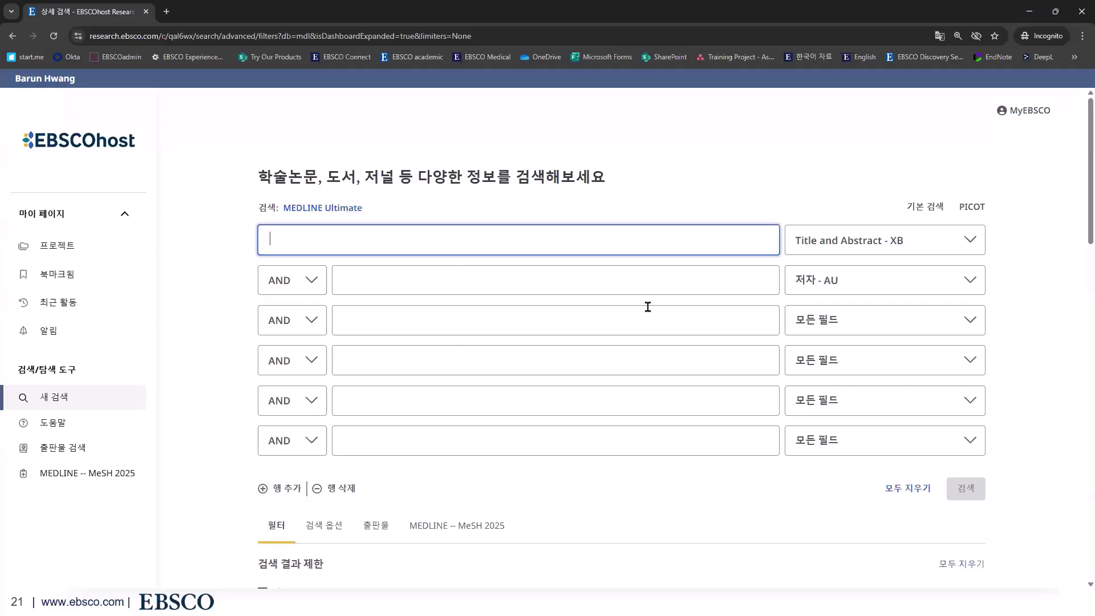
pyautogui.write('heart')
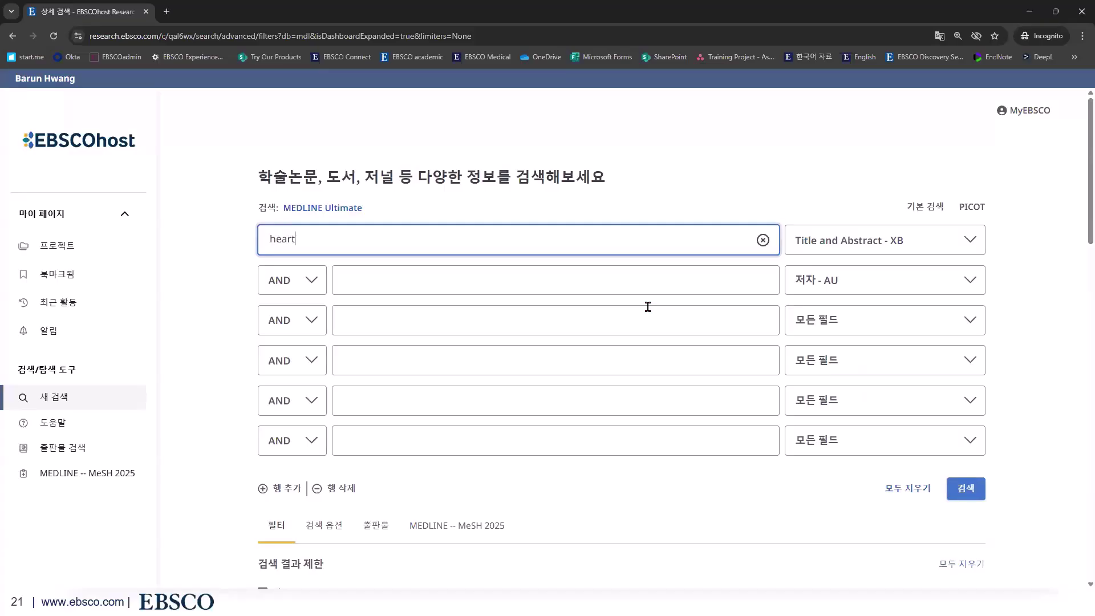
pyautogui.write(' attck')
pyautogui.press('BackSpace')
pyautogui.press('BackSpace')
pyautogui.press('BackSpace')
pyautogui.write('ack')
pyautogui.write('OR')
pyautogui.hotkey('alt', 'Tab')
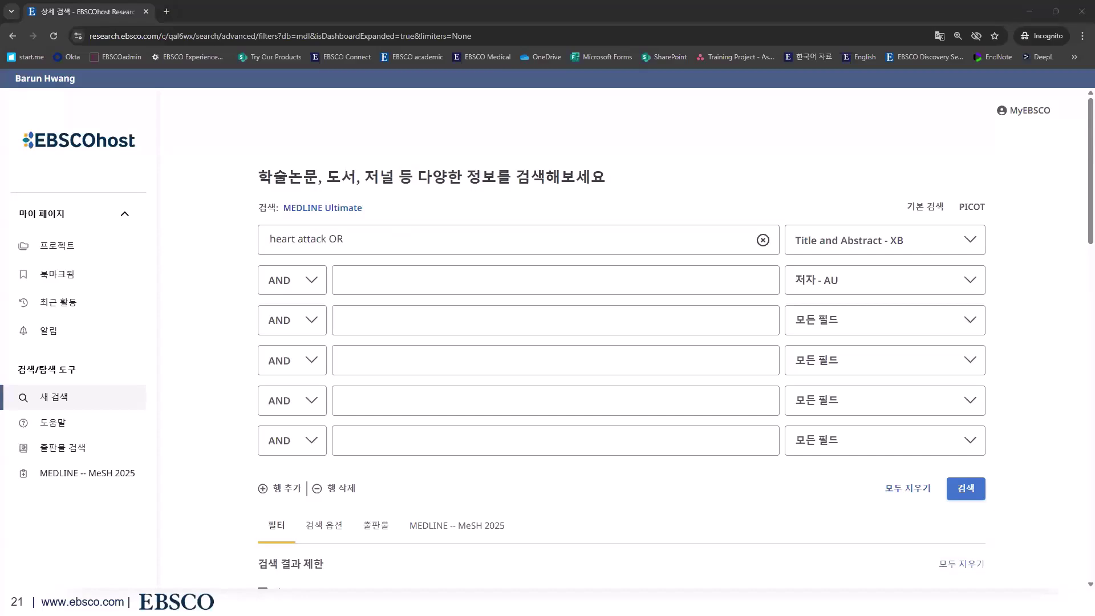
pyautogui.click(425, 239)
pyautogui.write('myocardial infarction')
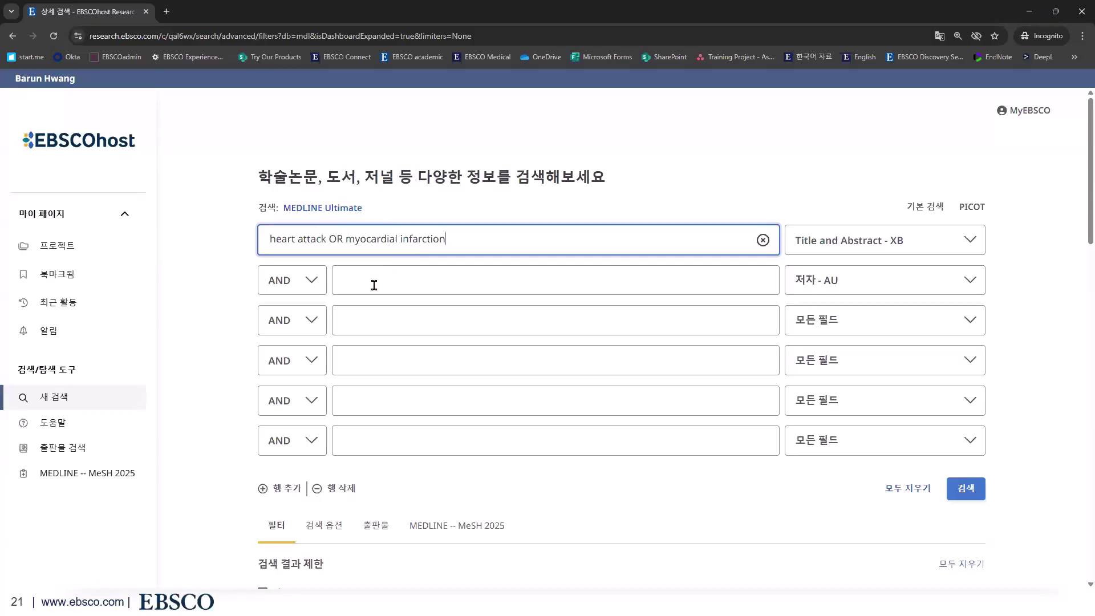
# - Combine the second row with AND and enter "middle-aged adults" as its search term
pyautogui.click(462, 268)
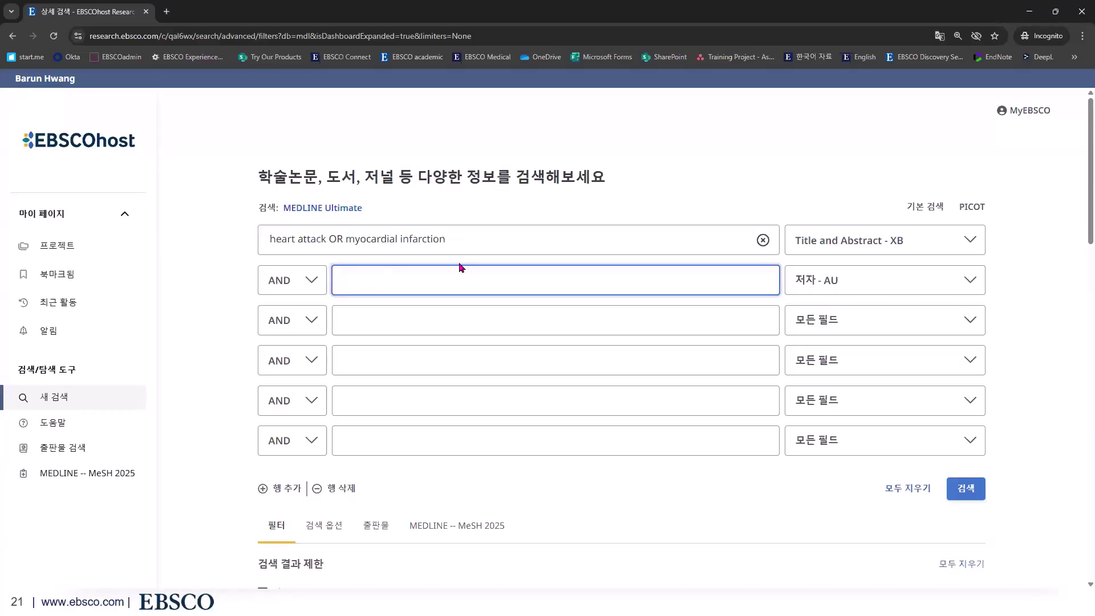
pyautogui.click(307, 283)
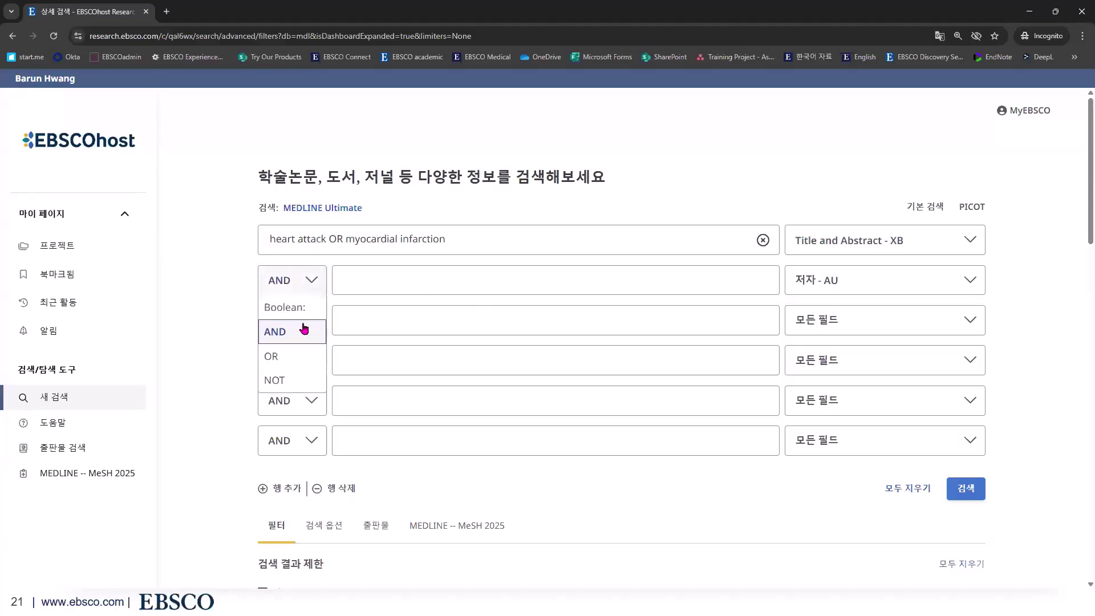
pyautogui.click(292, 336)
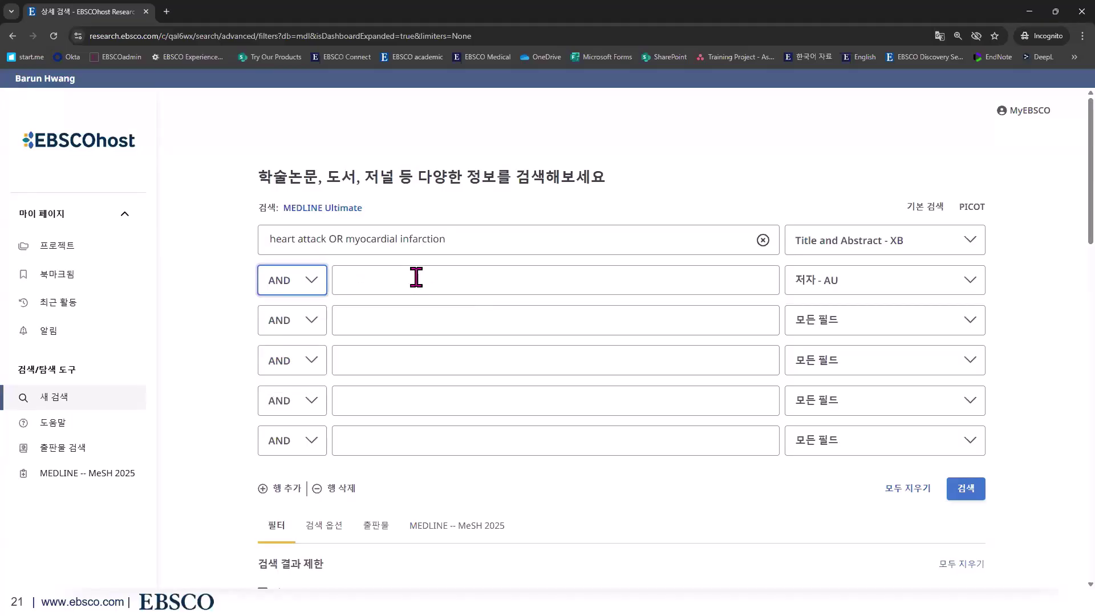
pyautogui.click(416, 277)
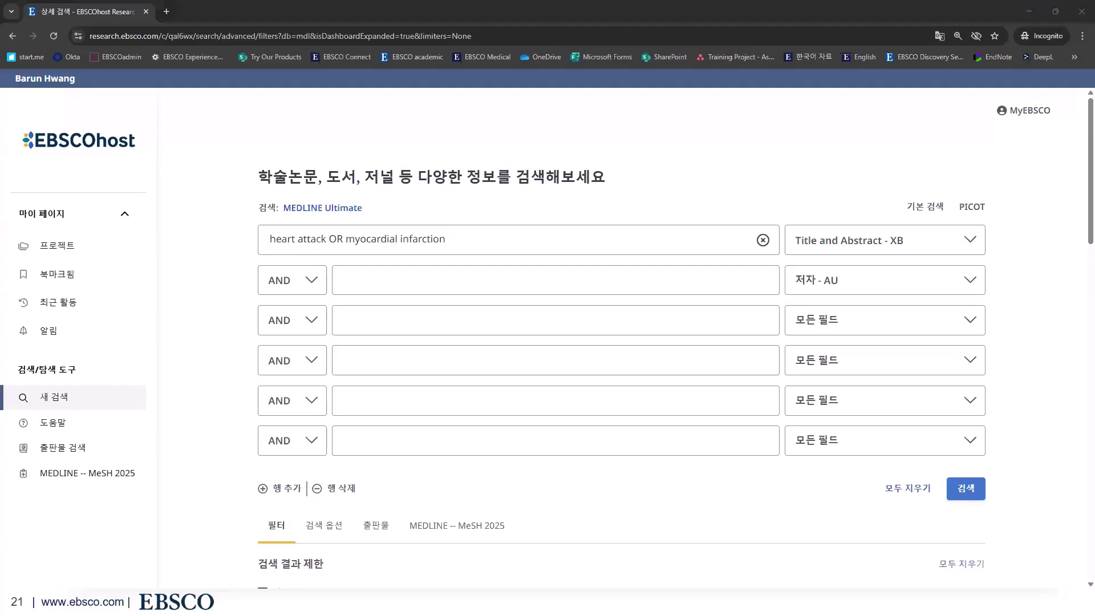
pyautogui.click(430, 285)
pyautogui.write('middle aged adults')
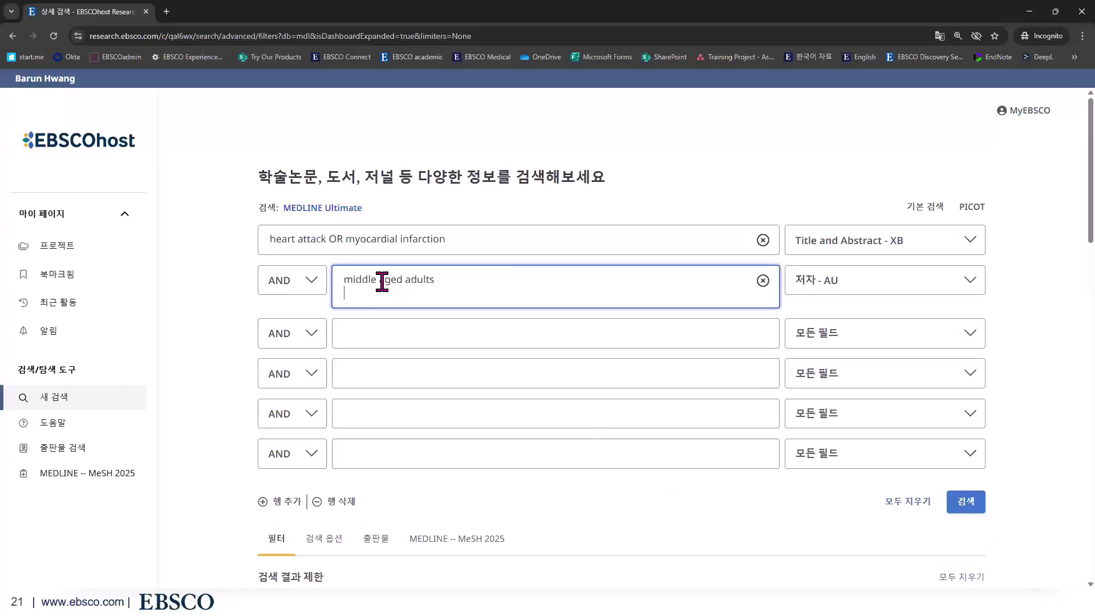
pyautogui.click(379, 293)
pyautogui.press('BackSpace')
pyautogui.write('-')
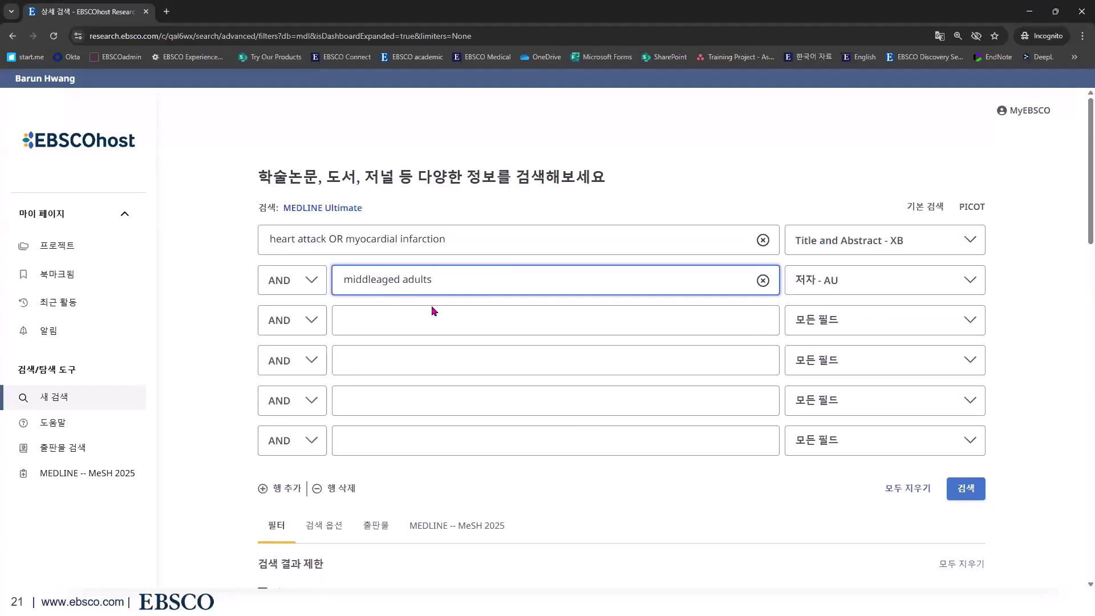
# - Enter the search terms "exercise OR physical activity" in the third row, correcting the spelling of "physical"
pyautogui.click(506, 327)
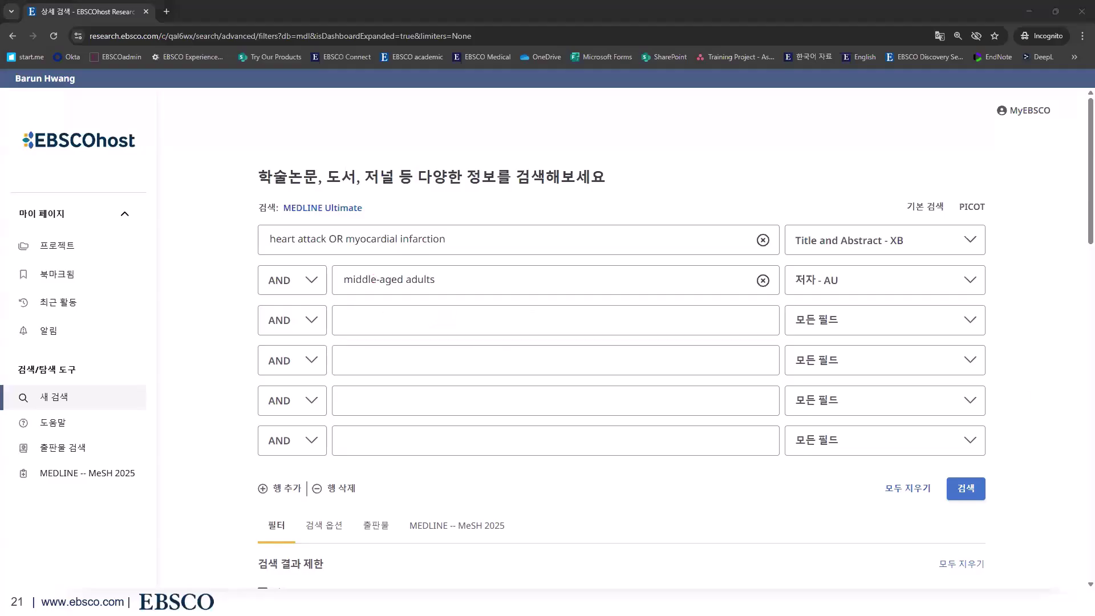
pyautogui.click(415, 321)
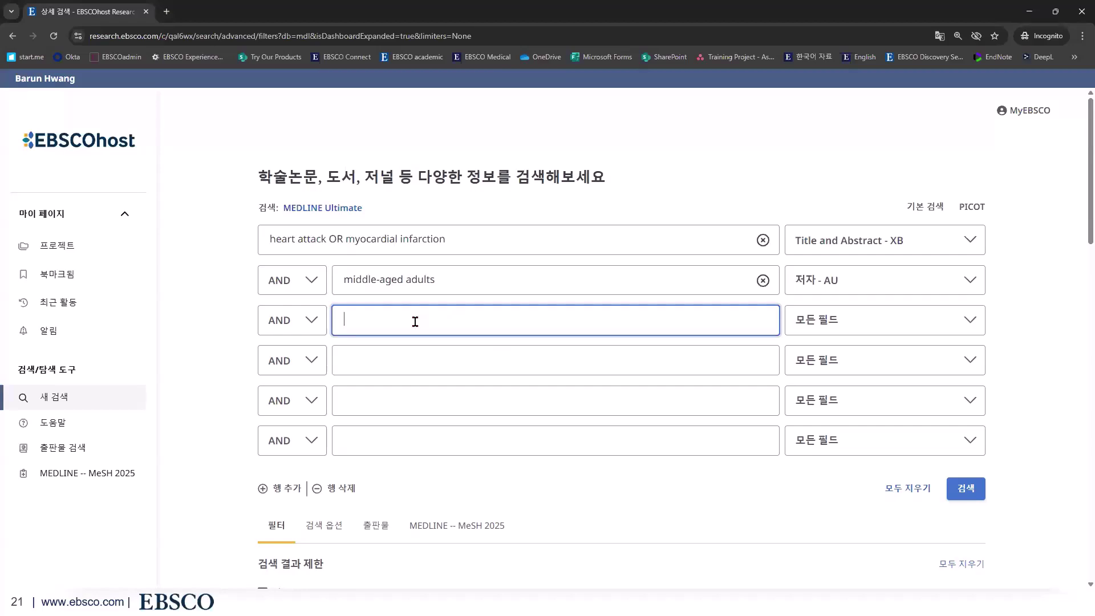
pyautogui.write('exercise OR physcial a')
pyautogui.press('BackSpace')
pyautogui.press('BackSpace')
pyautogui.write('s')
pyautogui.press('Right')
pyautogui.write('cal activ')
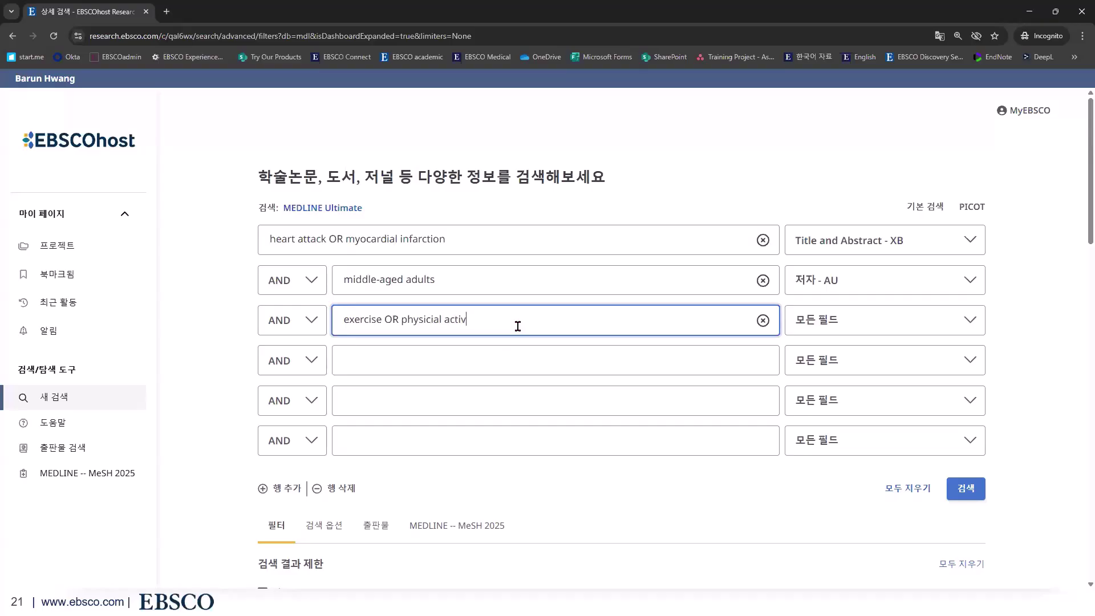
pyautogui.write('ity')
pyautogui.click(421, 323)
pyautogui.moveTo(438, 323); pyautogui.dragTo(403, 323)
pyautogui.write('hysica')
# - Review the Boolean operators available for the second row and keep AND
pyautogui.click(308, 282)
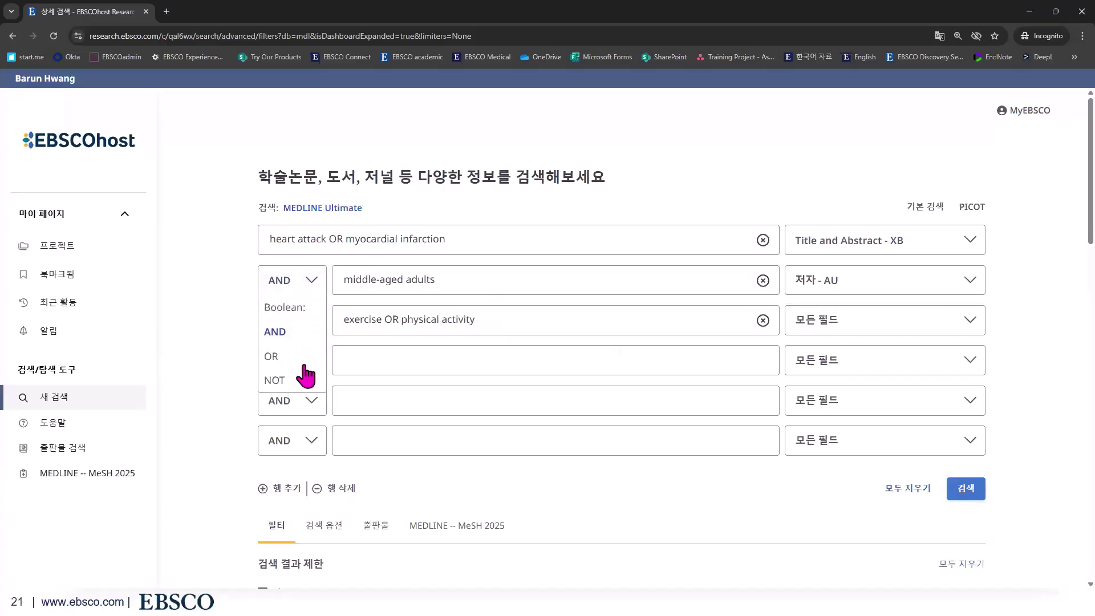
pyautogui.click(303, 286)
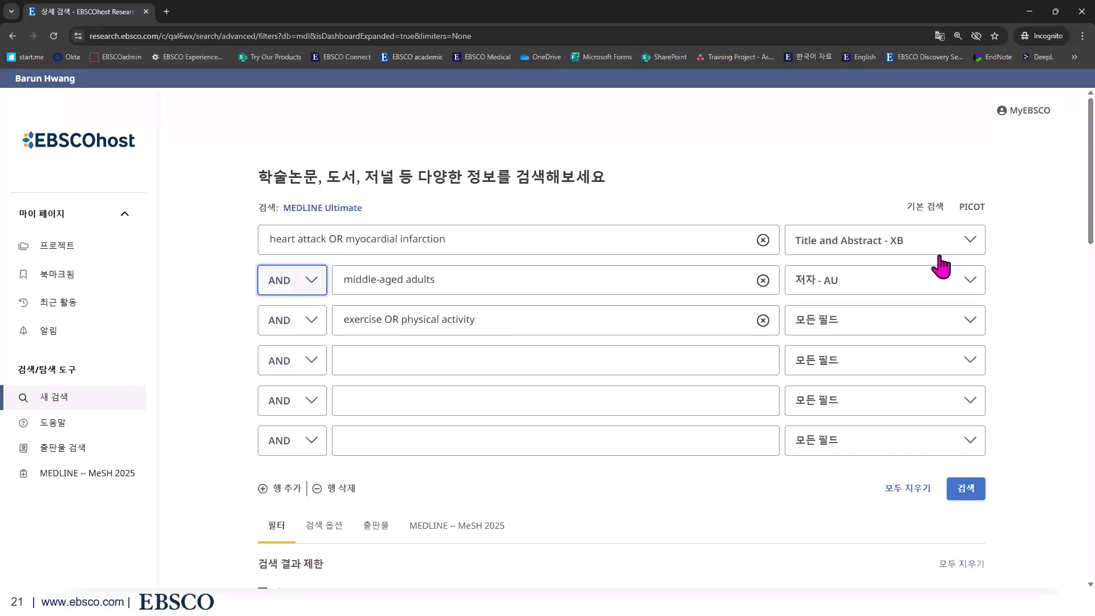
# - Set the search field of the first and second rows to 모든 필드 (all fields) and run the search
pyautogui.click(872, 246)
pyautogui.click(875, 288)
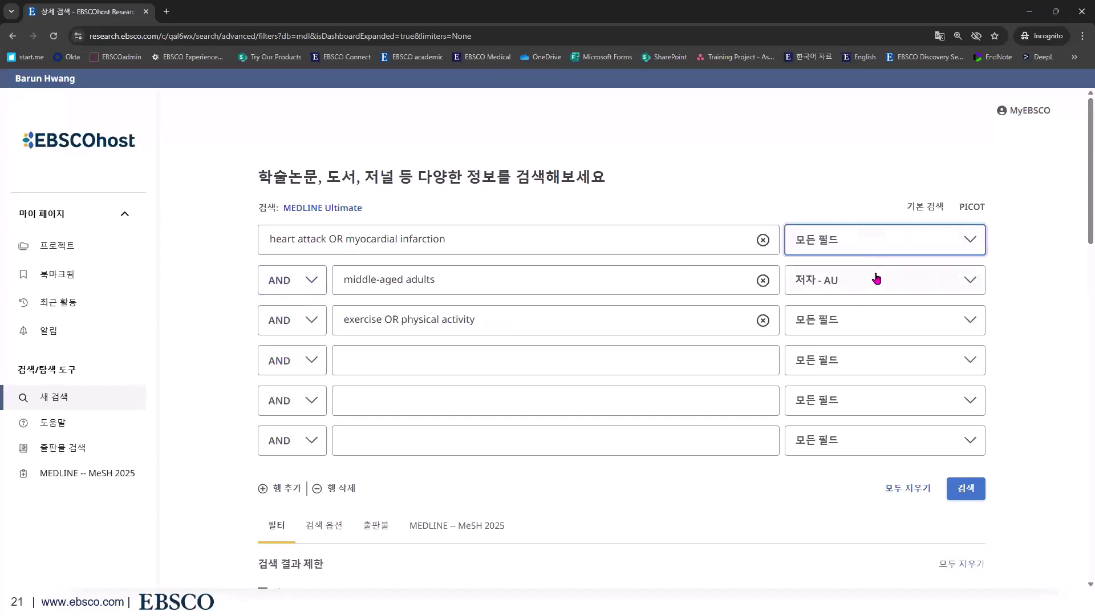
pyautogui.click(876, 279)
pyautogui.click(1026, 313)
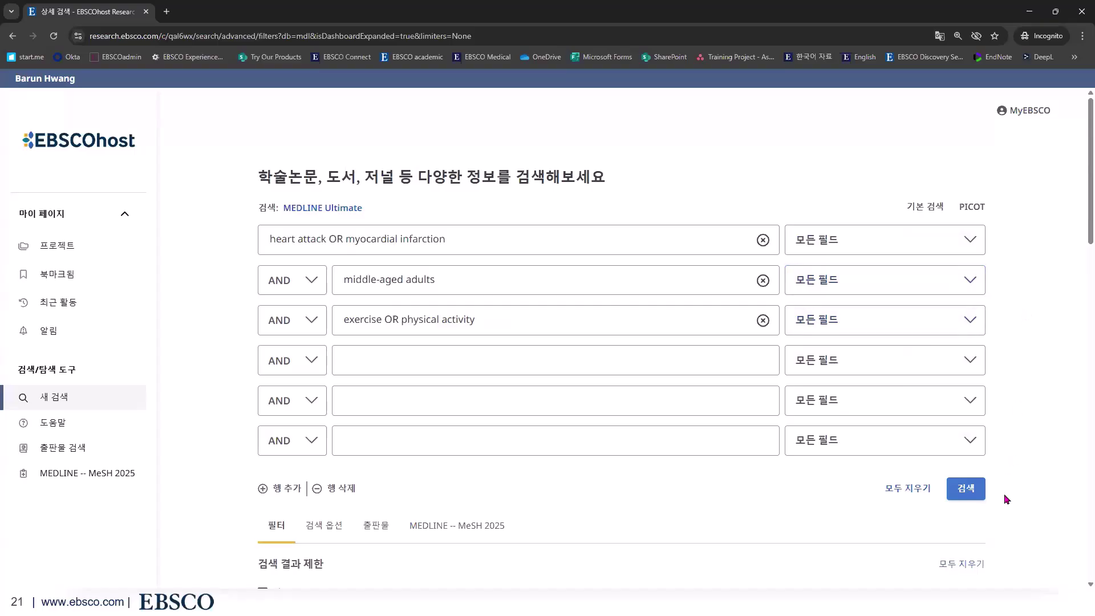
pyautogui.click(963, 489)
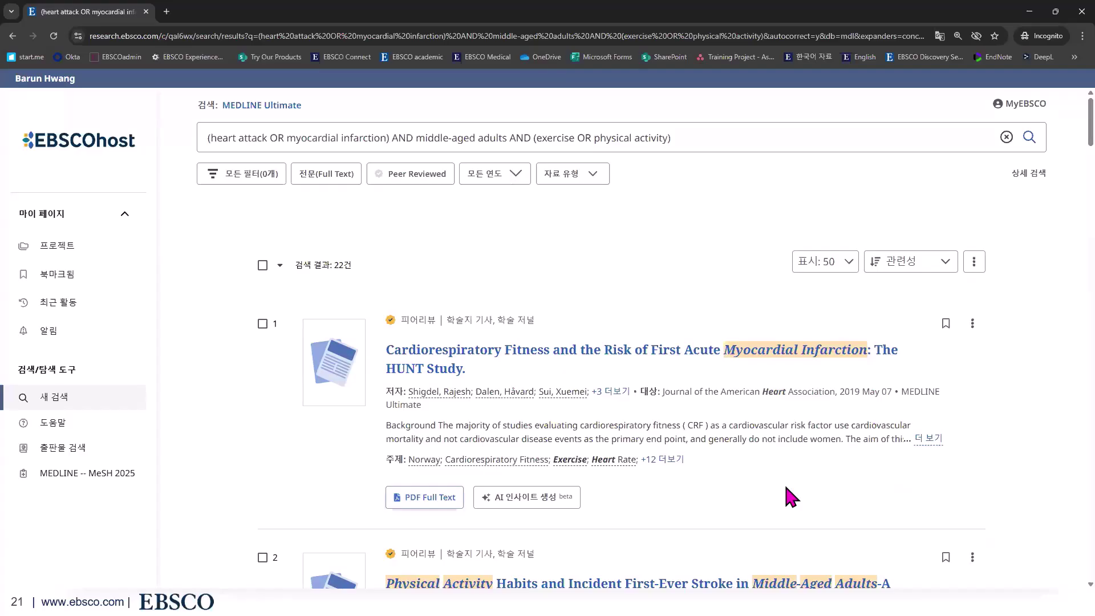
# - Check the result count and expand the first result's abstract, full subject list and full author list
pyautogui.moveTo(345, 265); pyautogui.dragTo(379, 266)
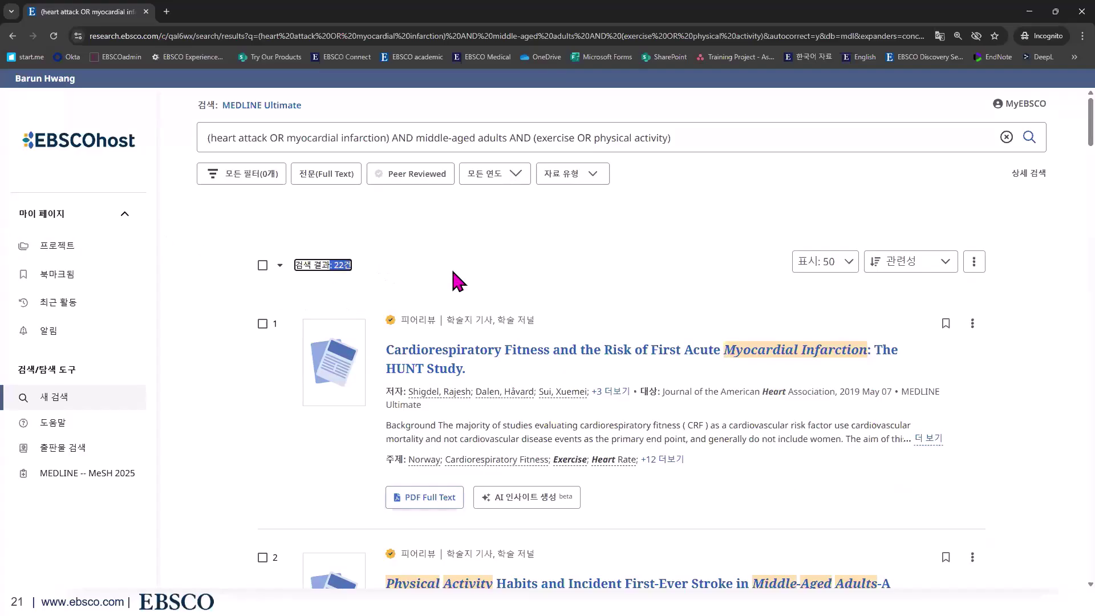
pyautogui.click(518, 272)
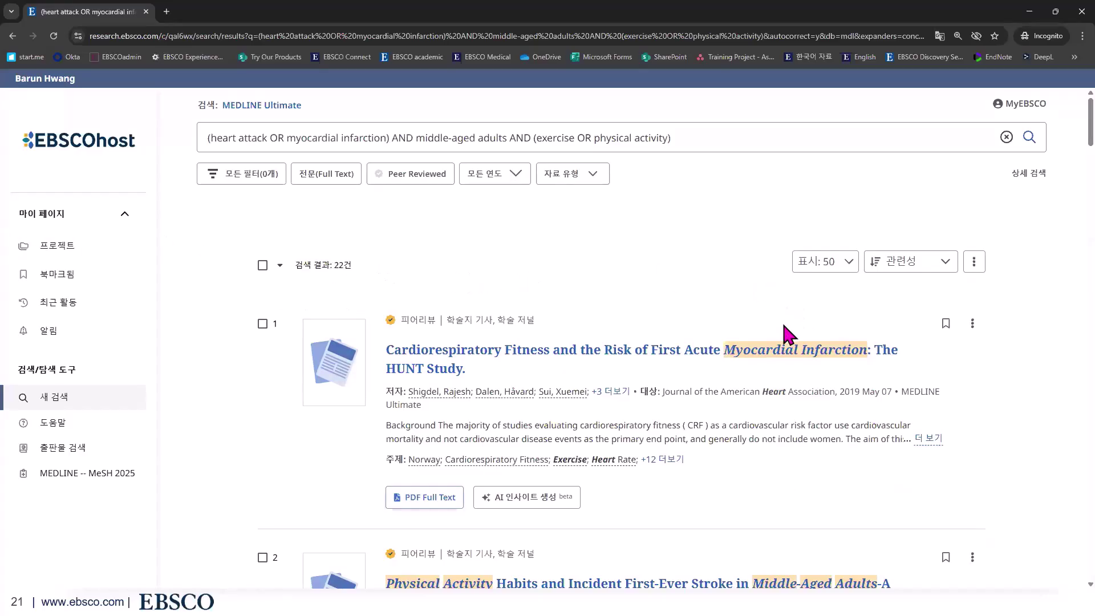
pyautogui.scroll(-1, 787, 336)
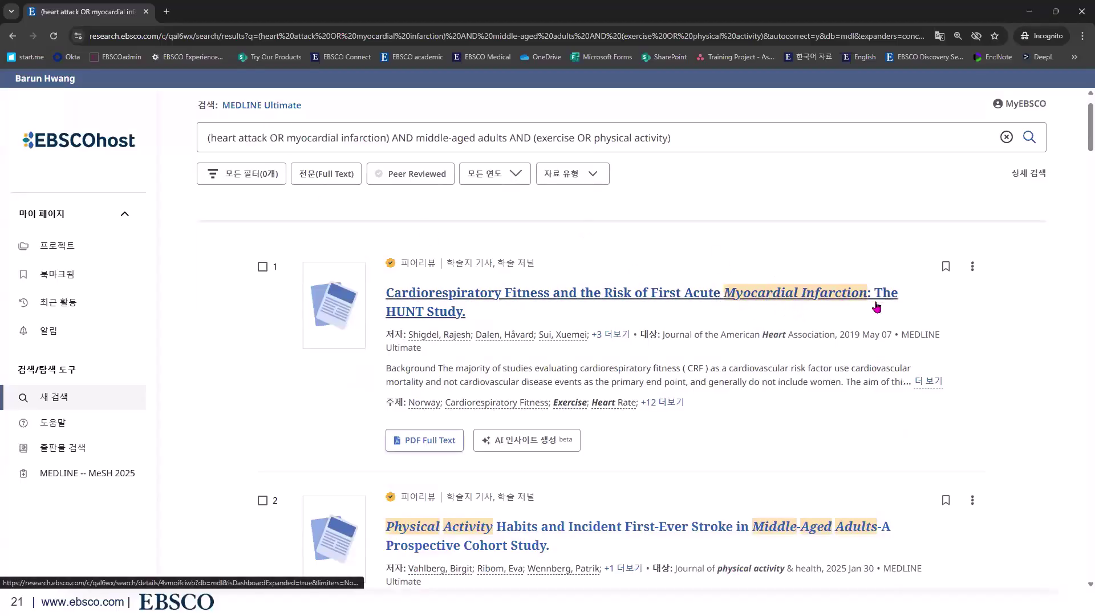
pyautogui.click(928, 381)
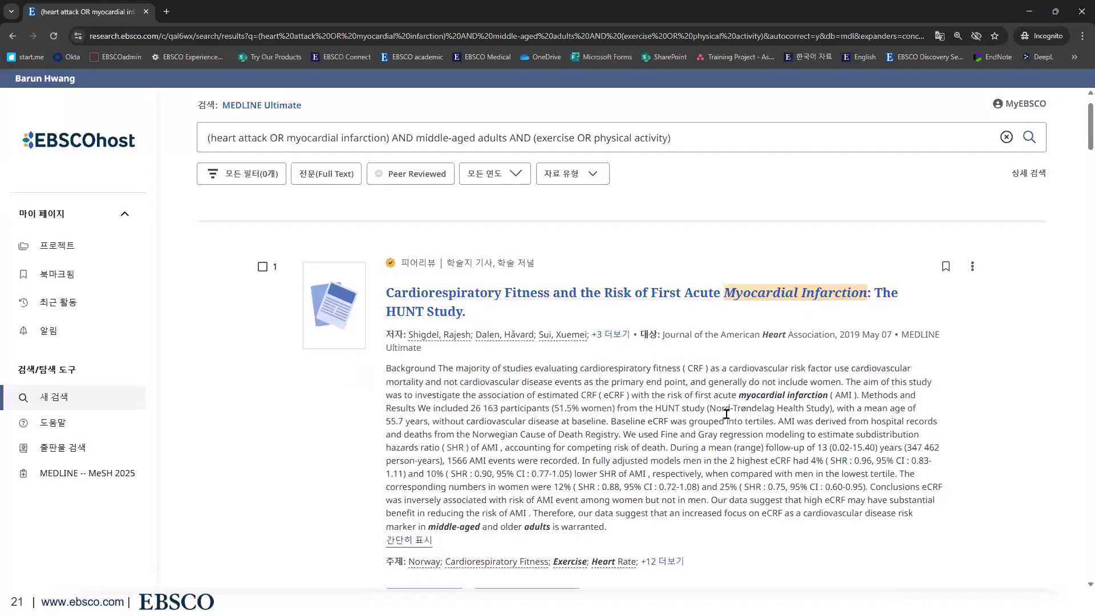
pyautogui.scroll(-1, 548, 472)
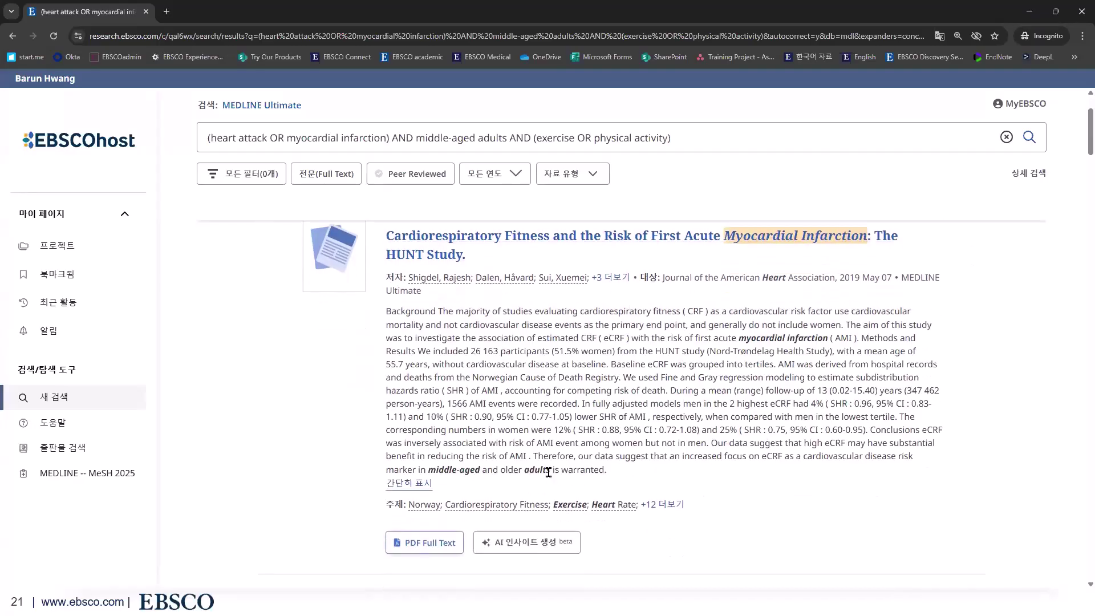
pyautogui.click(673, 505)
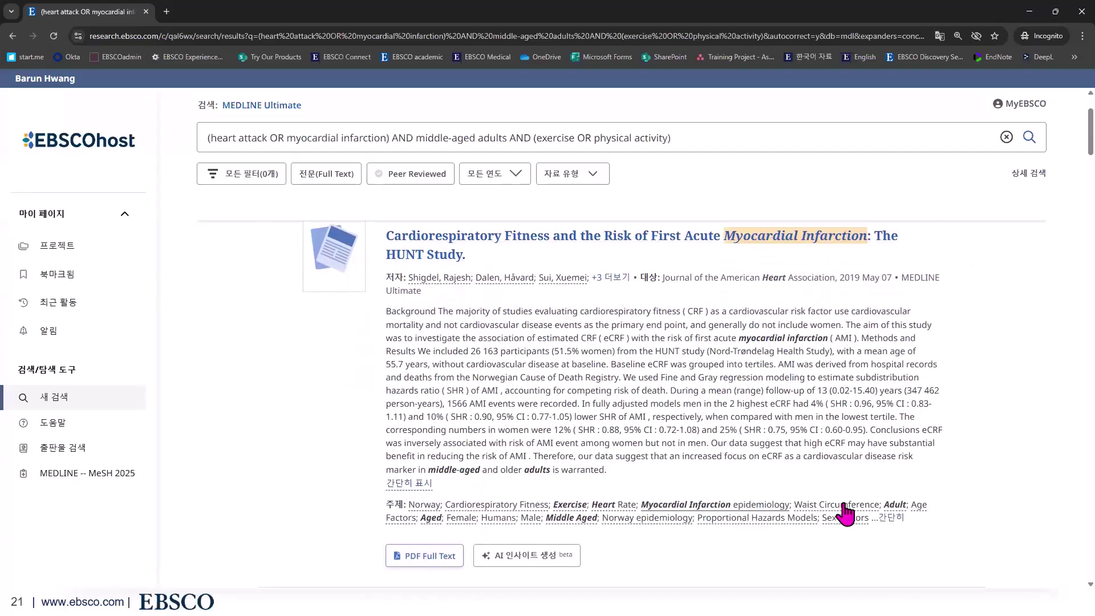
pyautogui.click(617, 278)
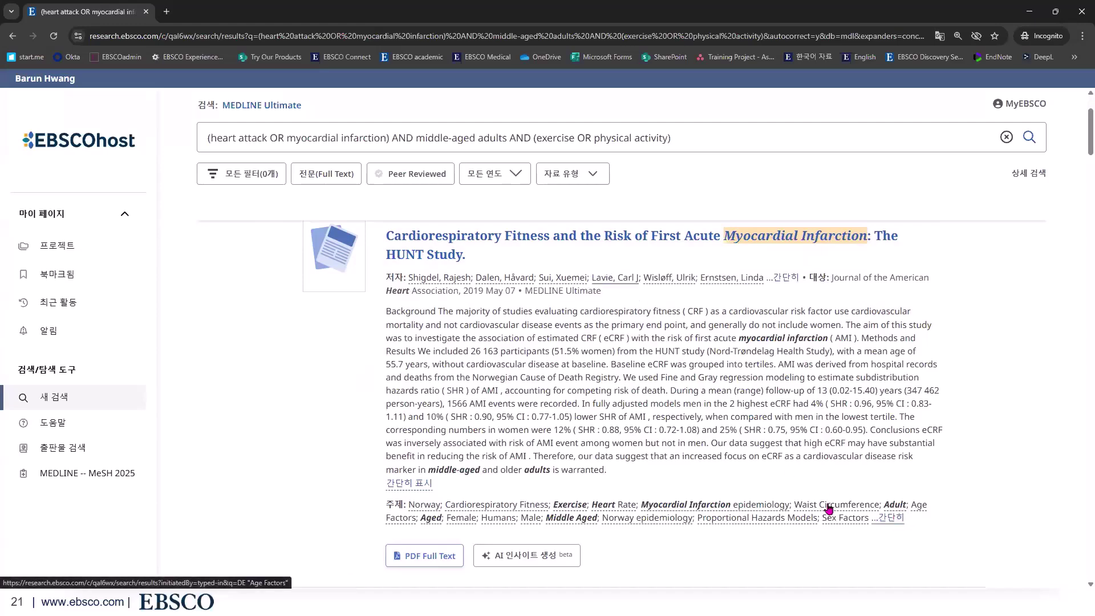
# - Collapse the first result's abstract, author list and subject list
pyautogui.click(411, 484)
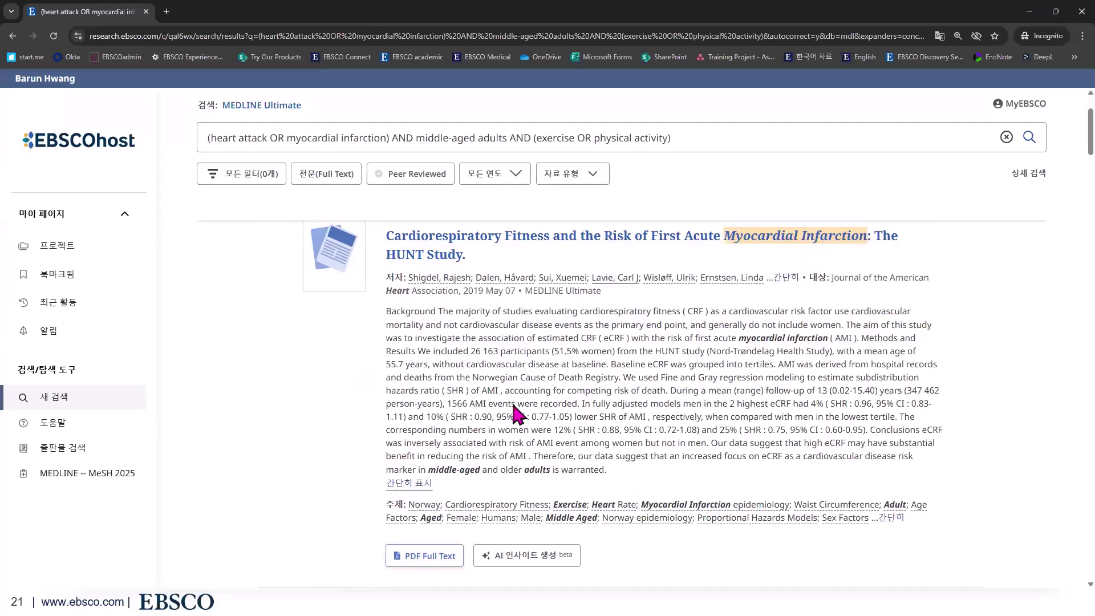
pyautogui.click(786, 278)
pyautogui.click(893, 360)
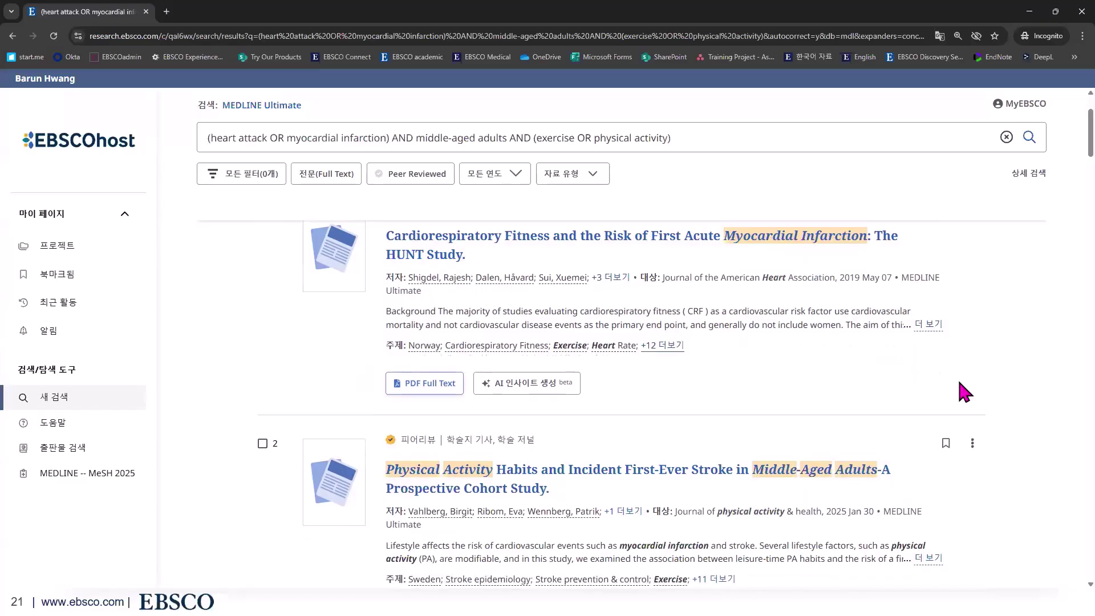
pyautogui.scroll(1, 774, 390)
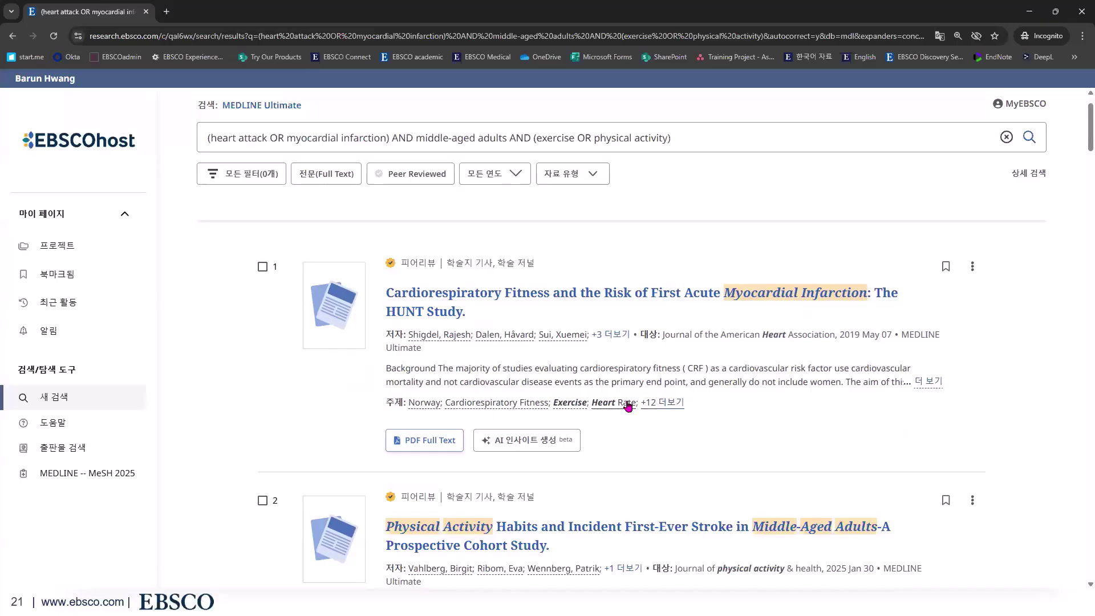
# - Open the detailed record of the first result, examine its author and source information, and return to the search results
pyautogui.click(428, 312)
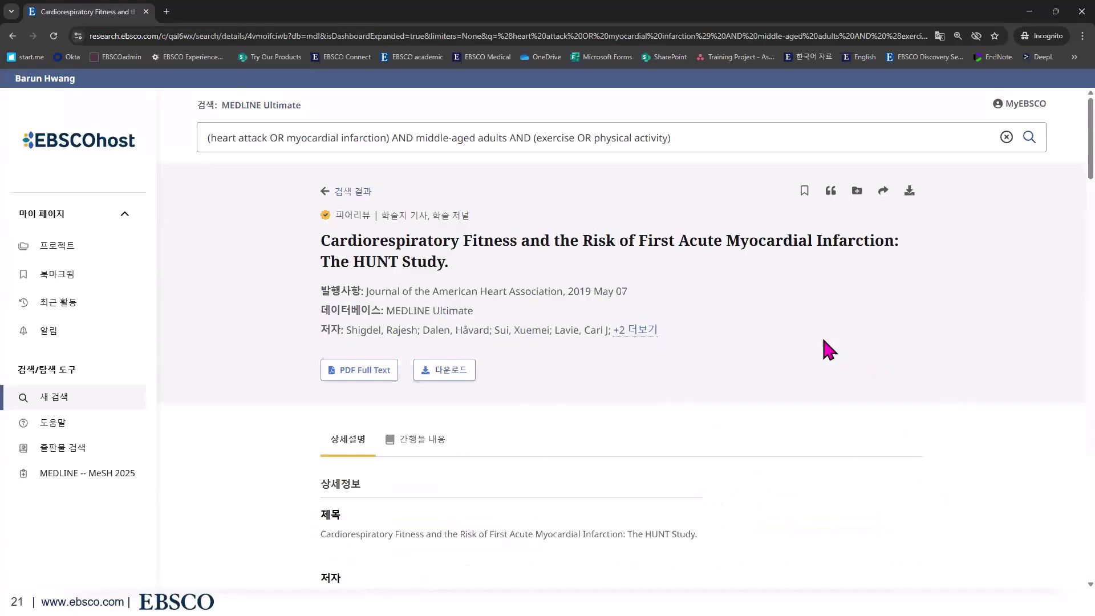
pyautogui.scroll(-5, 781, 331)
pyautogui.scroll(-6, 812, 425)
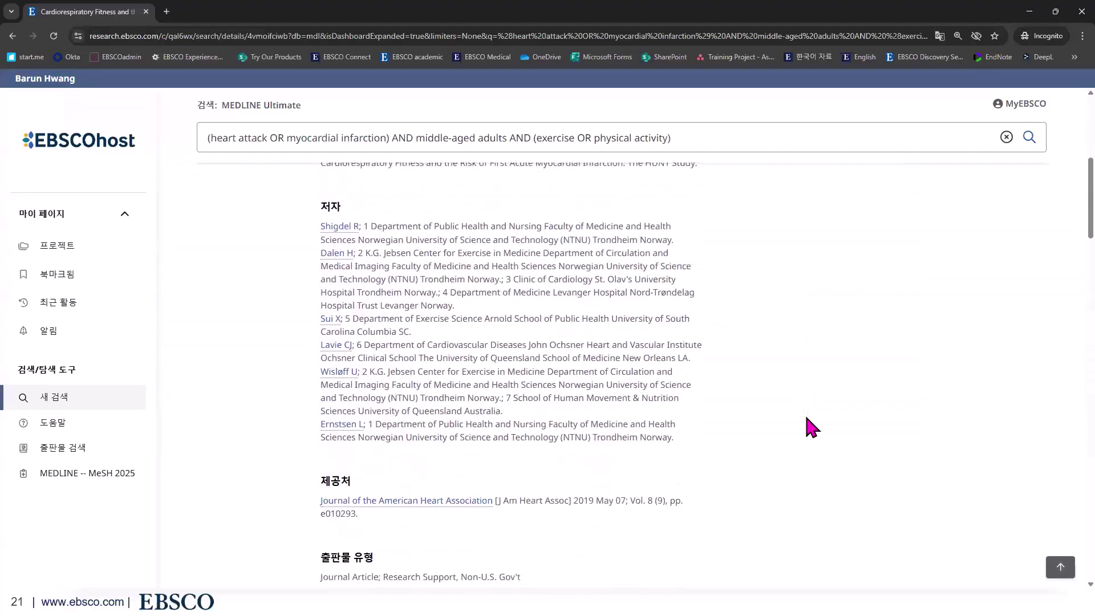
pyautogui.scroll(11, 812, 435)
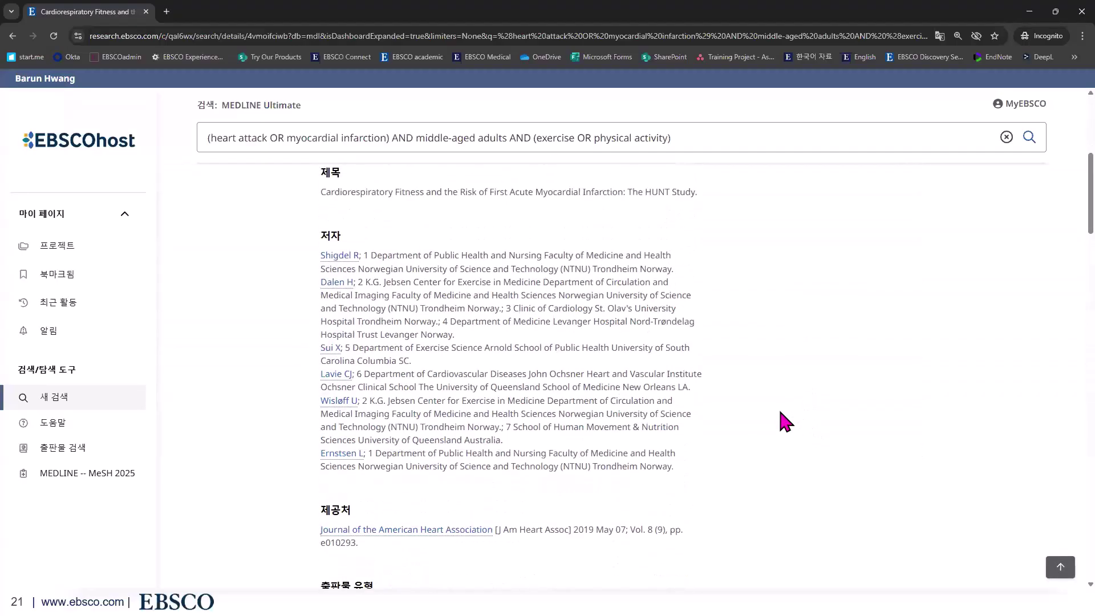
pyautogui.click(352, 192)
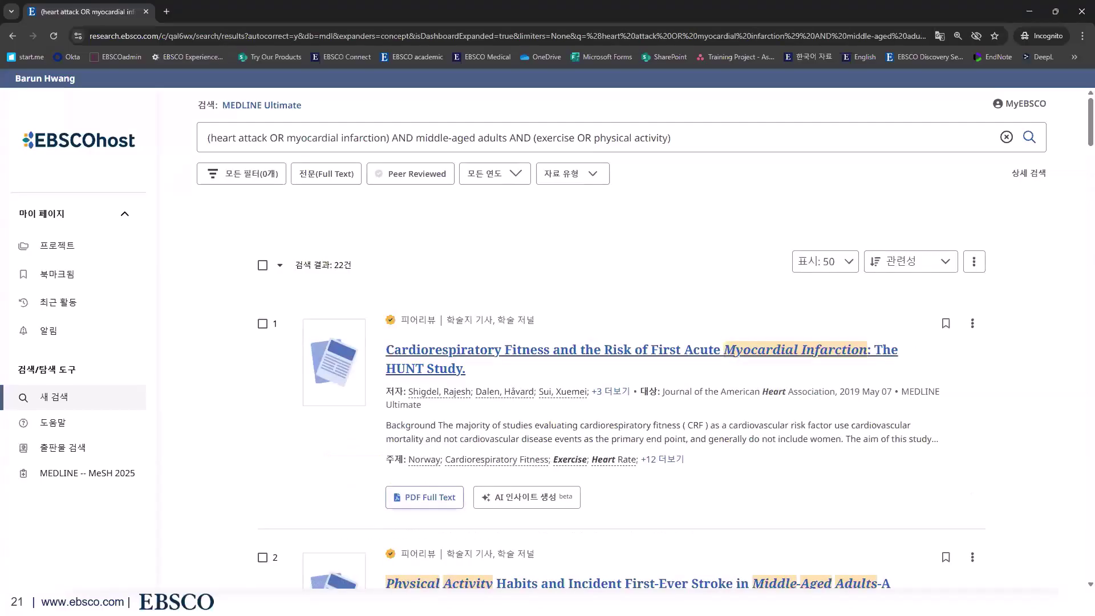
# - Reopen the current query in advanced search and examine the available result limiters
pyautogui.click(1038, 174)
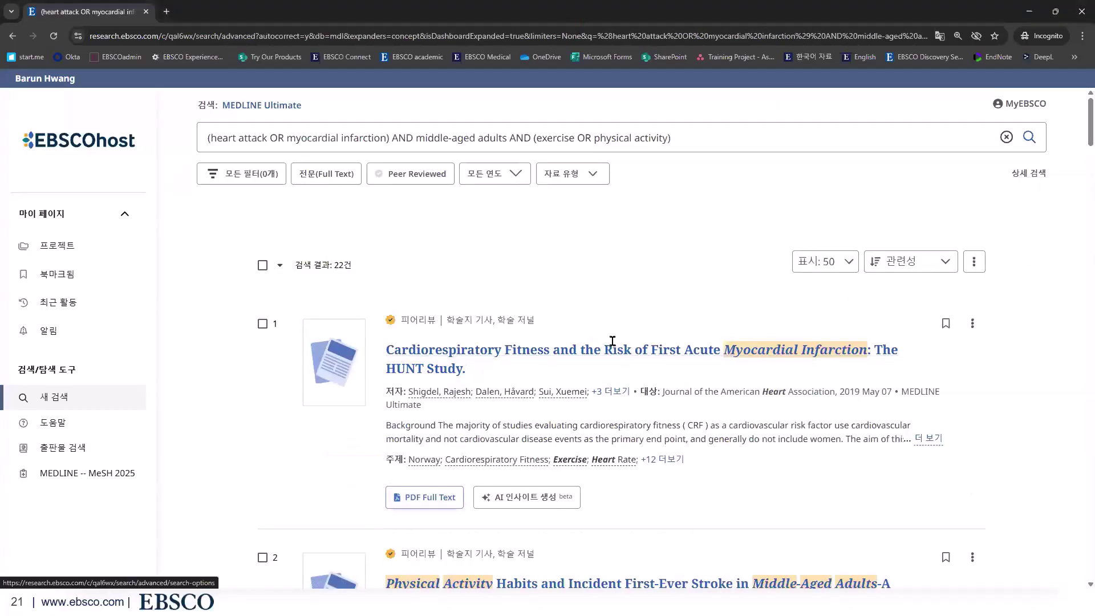
pyautogui.scroll(-3, 517, 417)
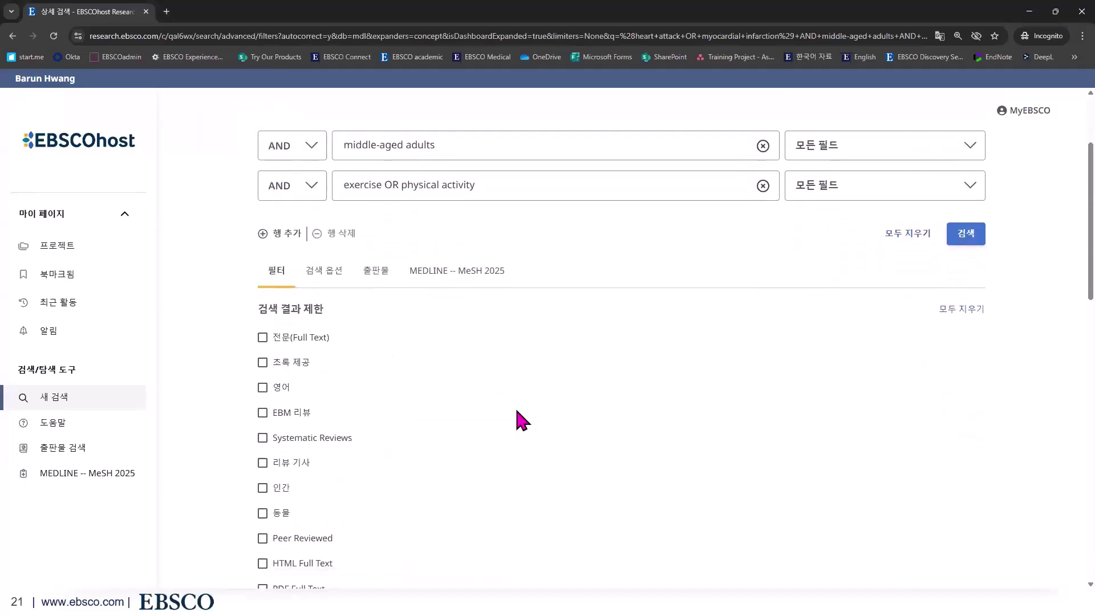
pyautogui.scroll(-1, 524, 421)
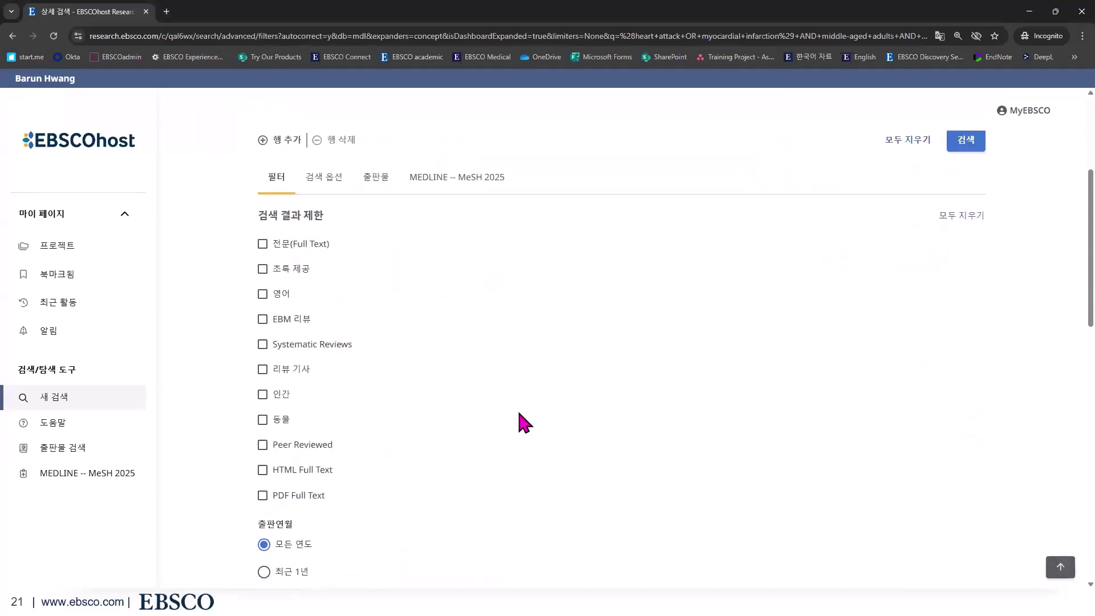
pyautogui.scroll(1, 604, 439)
pyautogui.scroll(-1, 604, 344)
# - Try the EBM 리뷰 and Systematic Reviews limiters one after the other, clearing each again
pyautogui.click(264, 321)
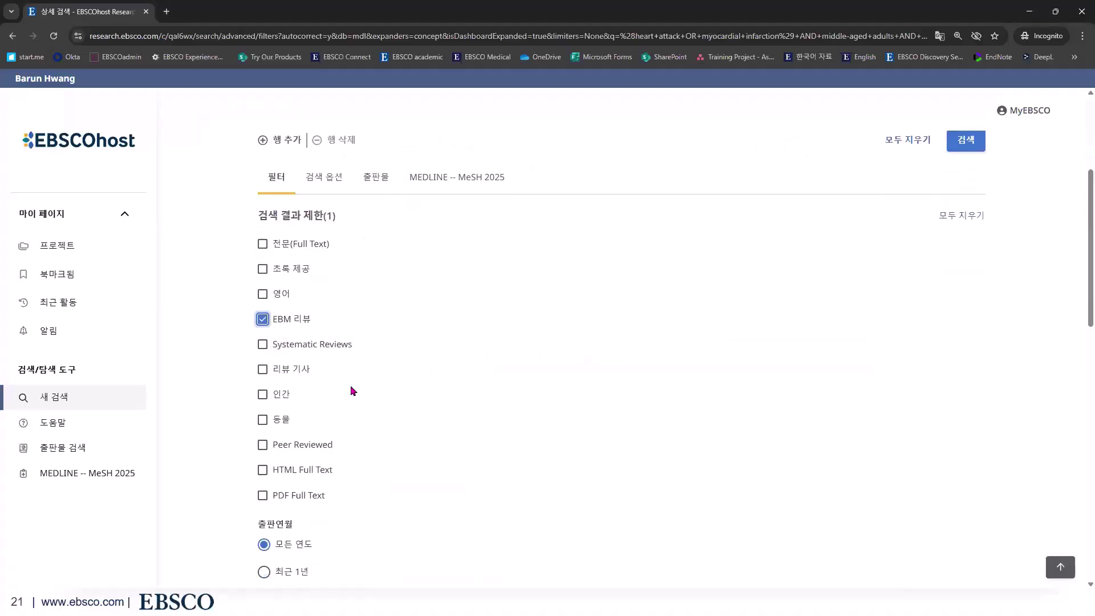
pyautogui.click(276, 320)
pyautogui.click(263, 345)
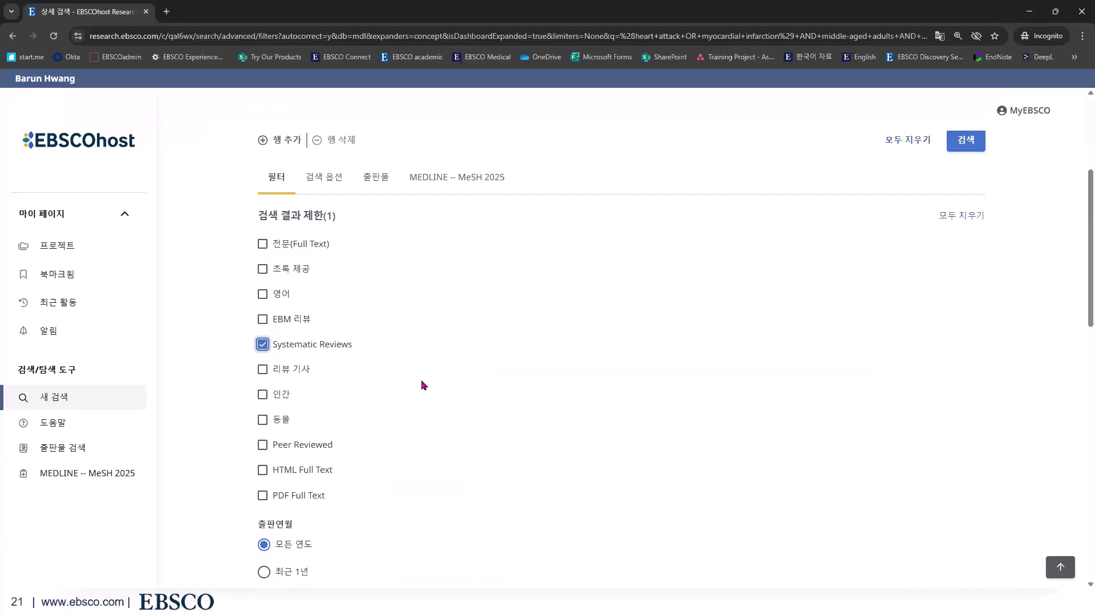
pyautogui.click(262, 344)
# - Try the PDF Full Text and HTML Full Text limiters together and clear both again
pyautogui.scroll(-1, 271, 488)
pyautogui.scroll(-1, 268, 467)
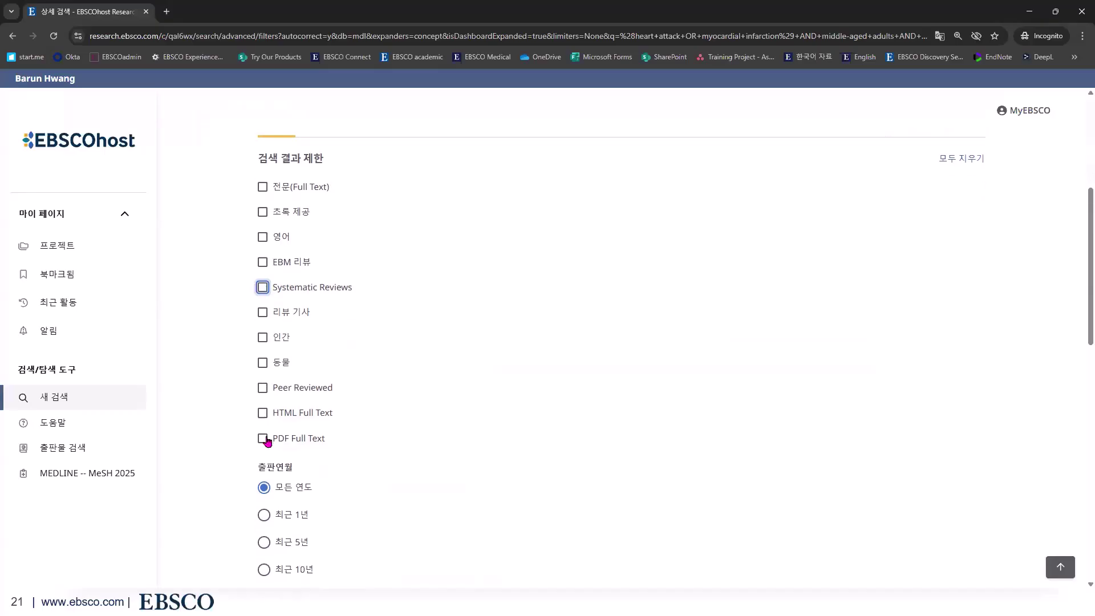
pyautogui.click(262, 438)
pyautogui.click(262, 415)
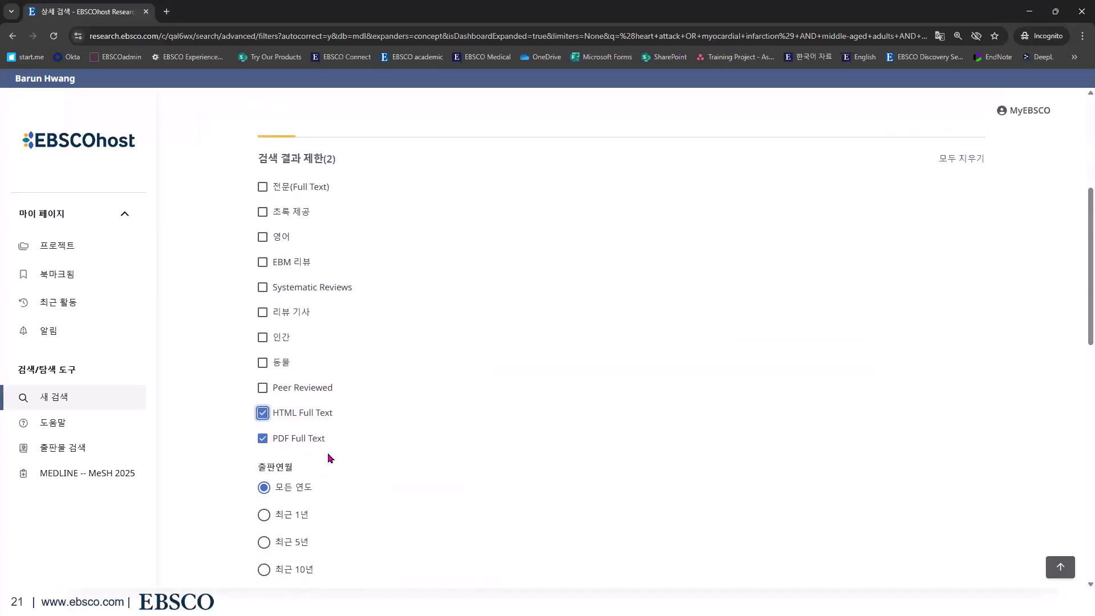
pyautogui.click(276, 414)
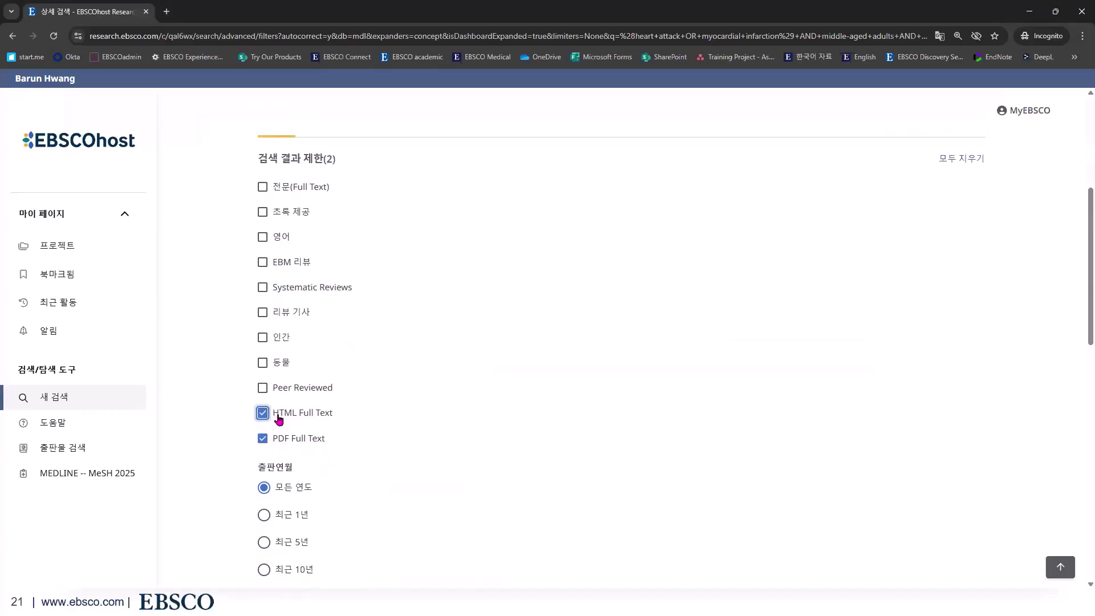
pyautogui.click(293, 441)
# - Set the publication date limiter to 사용자 정의 범위 (custom range)
pyautogui.scroll(-3, 239, 439)
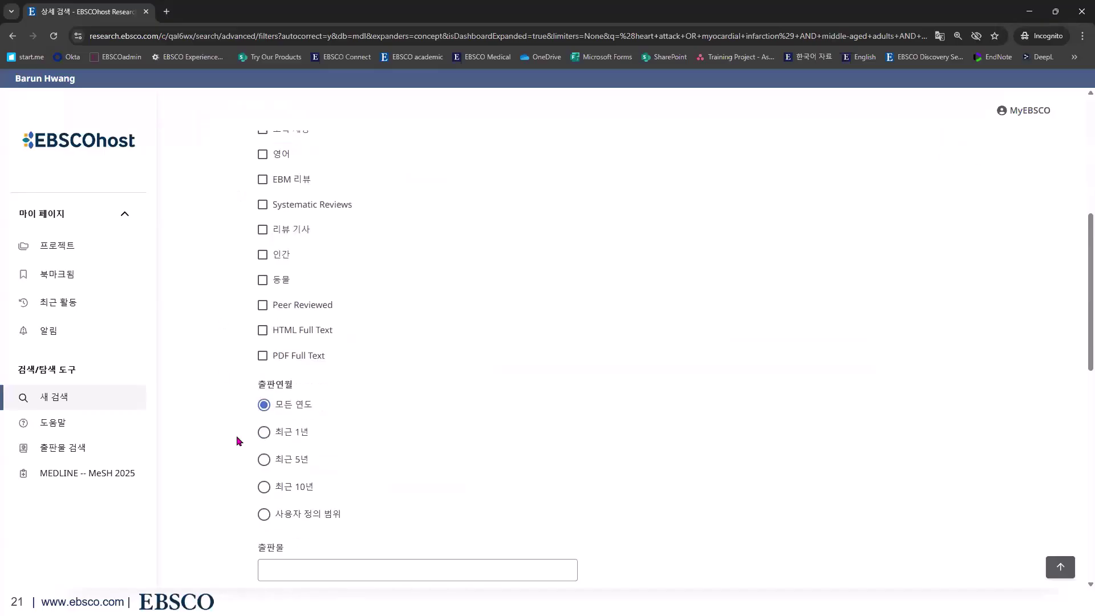
pyautogui.scroll(-1, 239, 441)
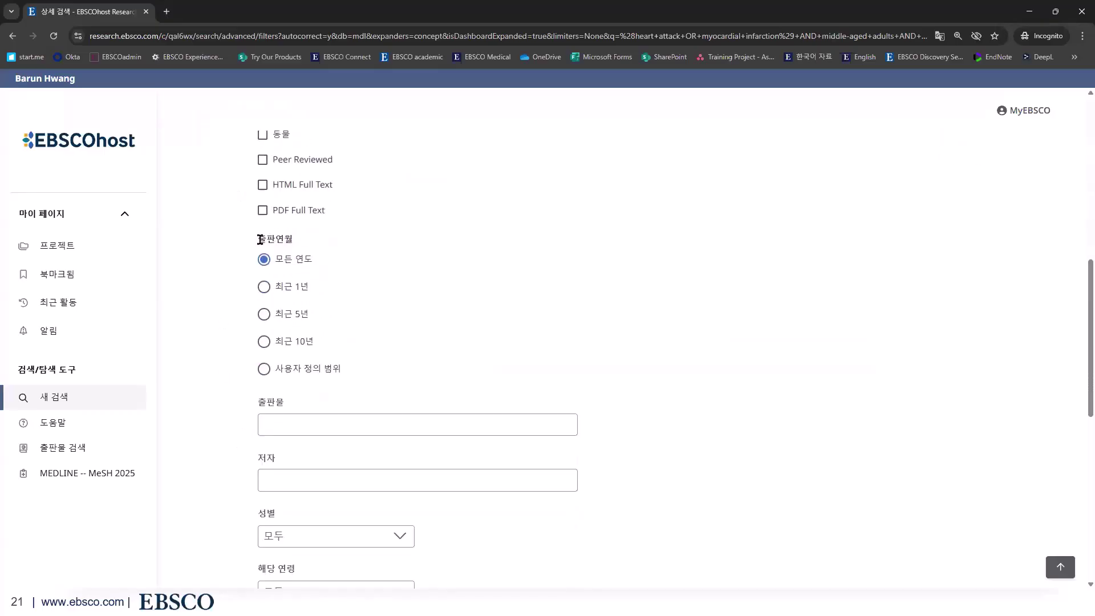
pyautogui.moveTo(260, 239); pyautogui.dragTo(301, 242)
pyautogui.click(324, 370)
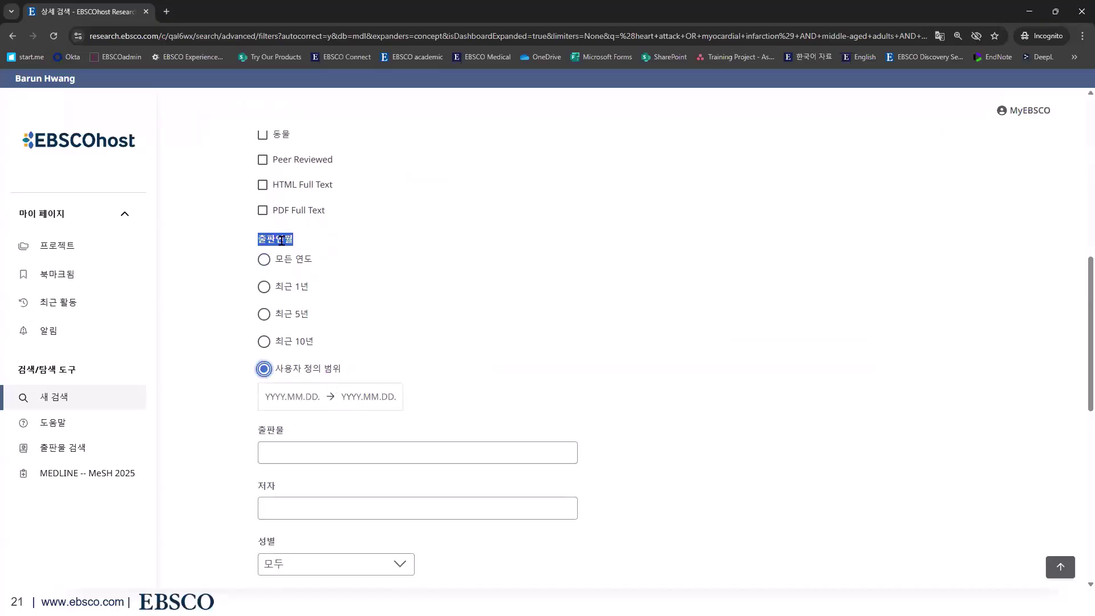
# - Examine the remaining limiters, including the choices offered for 임상적 조사 (clinical queries) and 출판물 유형 (publication type)
pyautogui.scroll(-4, 351, 404)
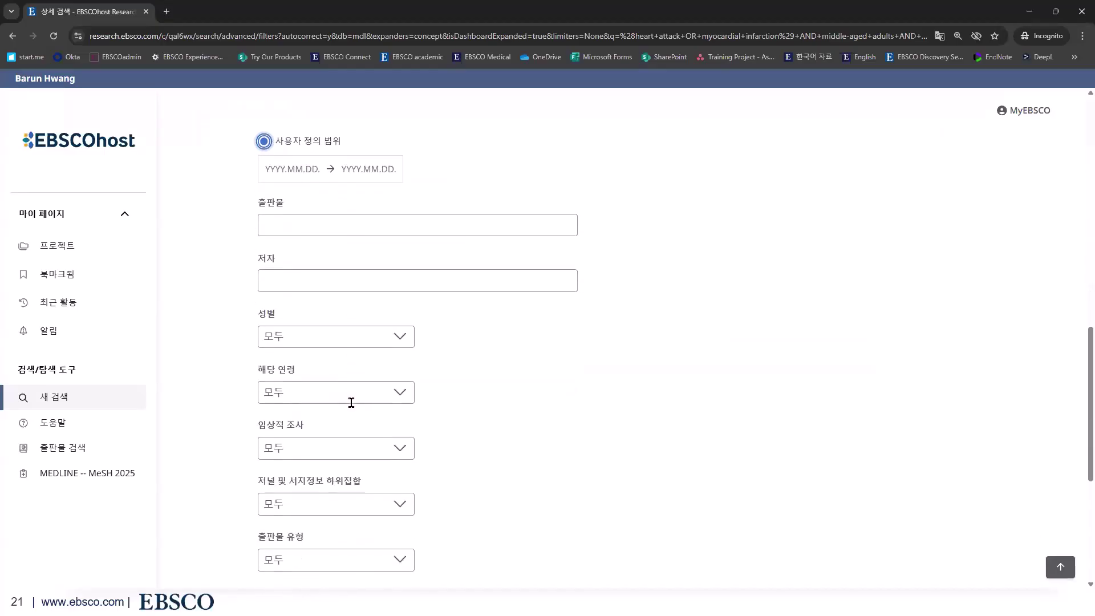
pyautogui.scroll(-2, 328, 296)
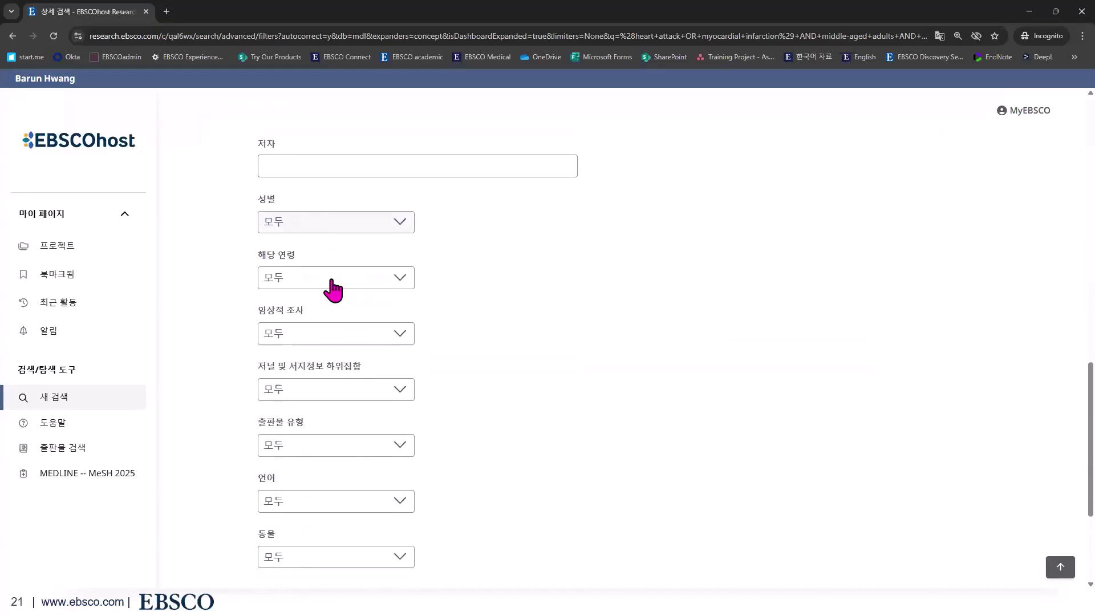
pyautogui.click(401, 337)
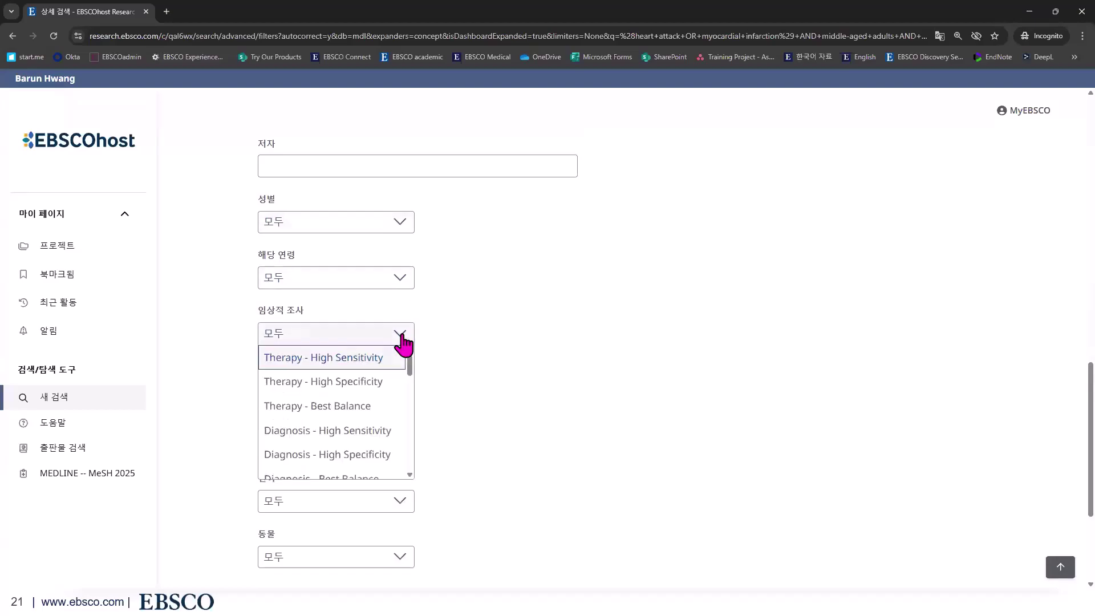
pyautogui.click(498, 329)
pyautogui.click(391, 346)
pyautogui.click(419, 406)
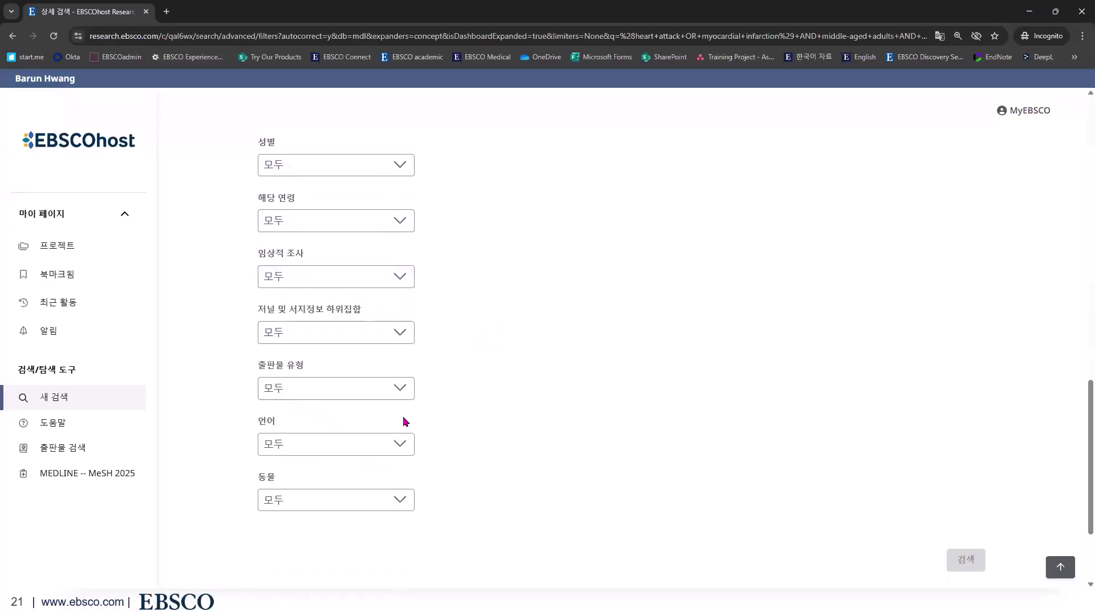
pyautogui.click(404, 389)
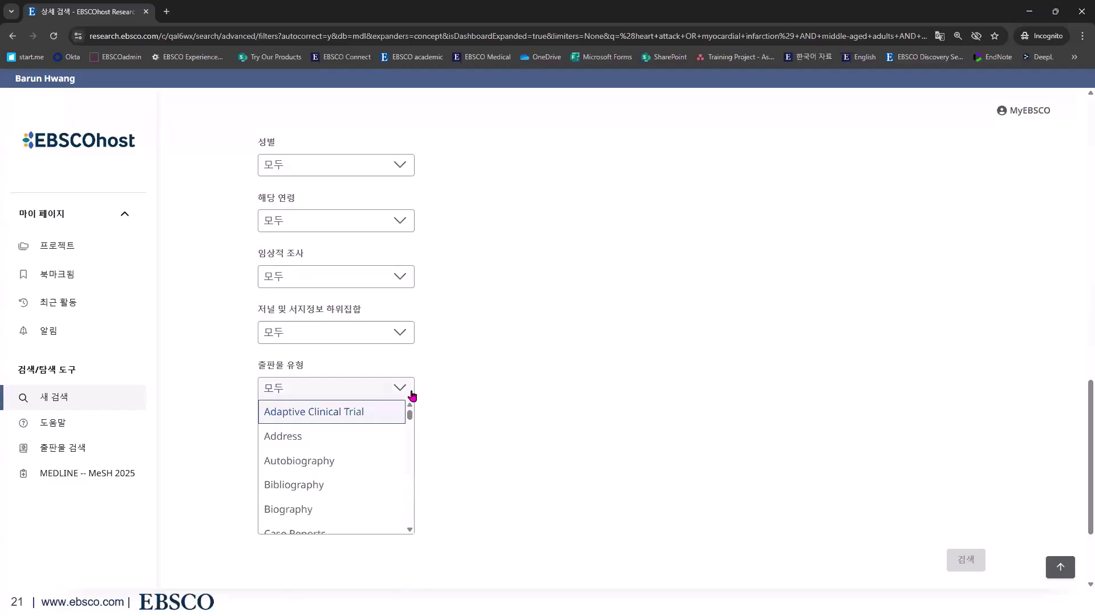
pyautogui.click(480, 417)
pyautogui.scroll(-2, 396, 343)
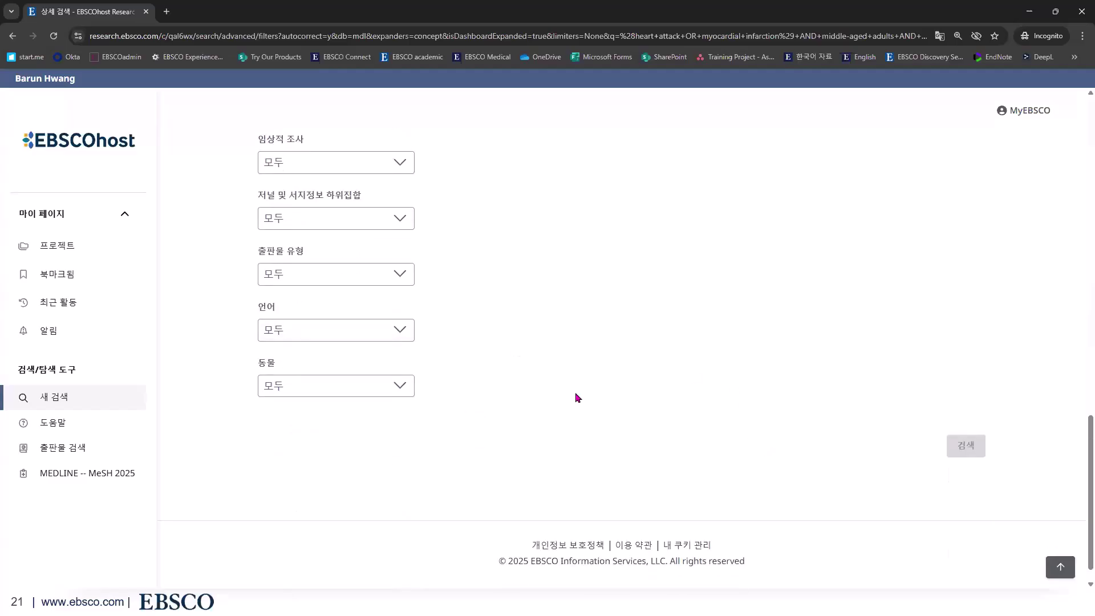
pyautogui.scroll(10, 576, 397)
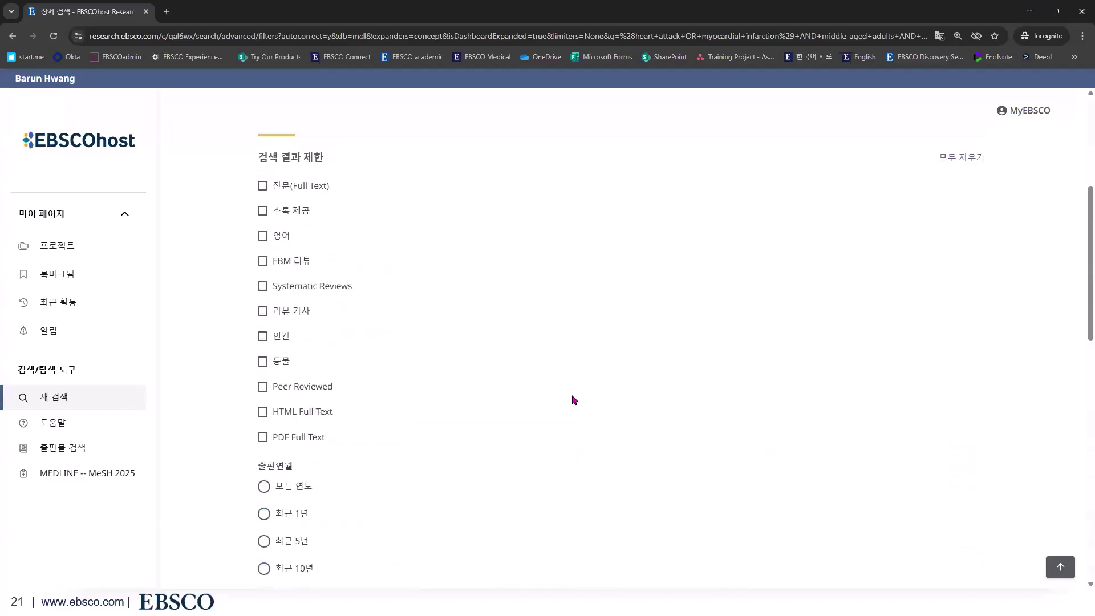
# - Open the MeSH heading Epistaxis that the term Nosebleed points to in the MeSH 2025 results
pyautogui.scroll(5, 573, 399)
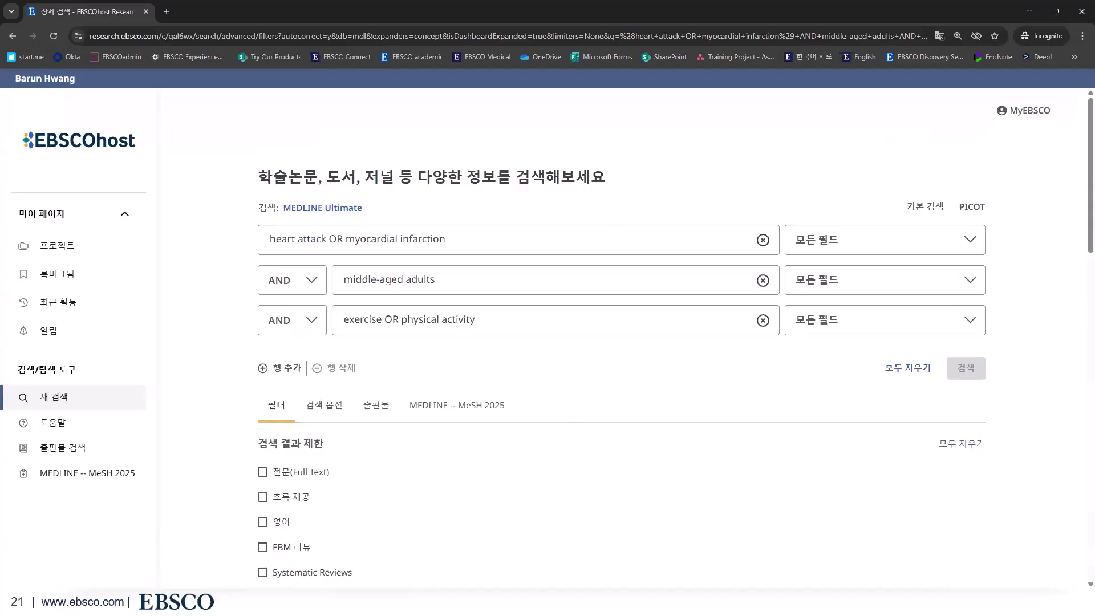
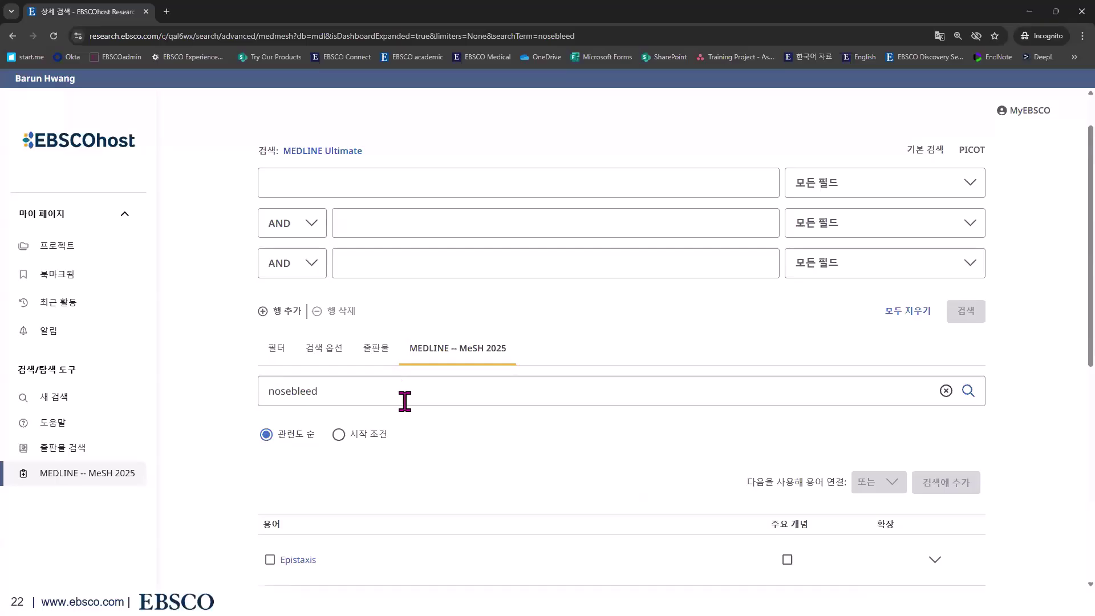
pyautogui.scroll(-3, 393, 393)
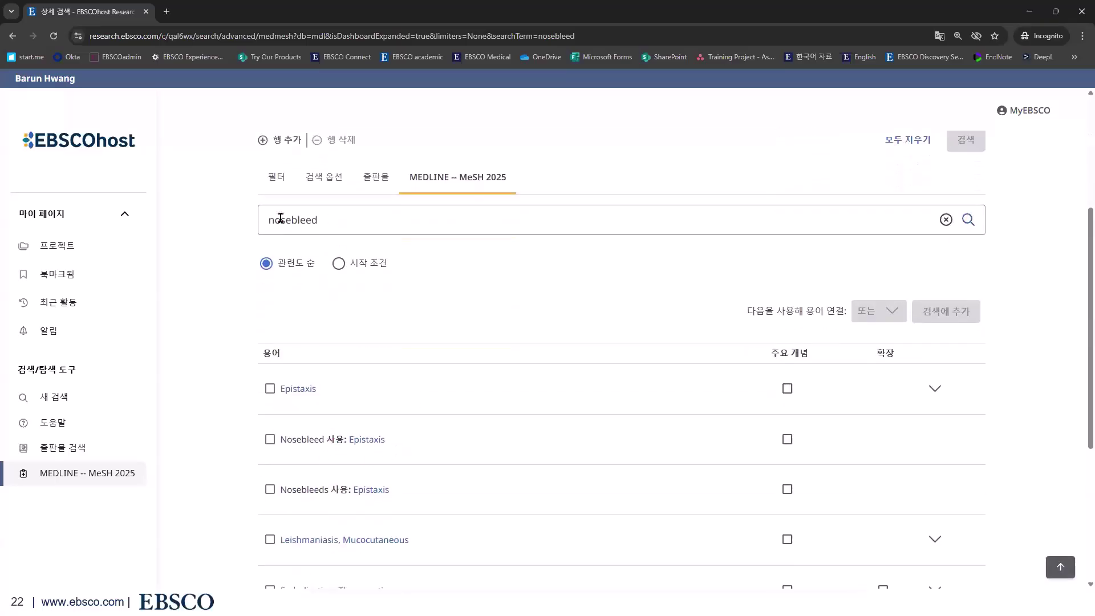
pyautogui.click(374, 443)
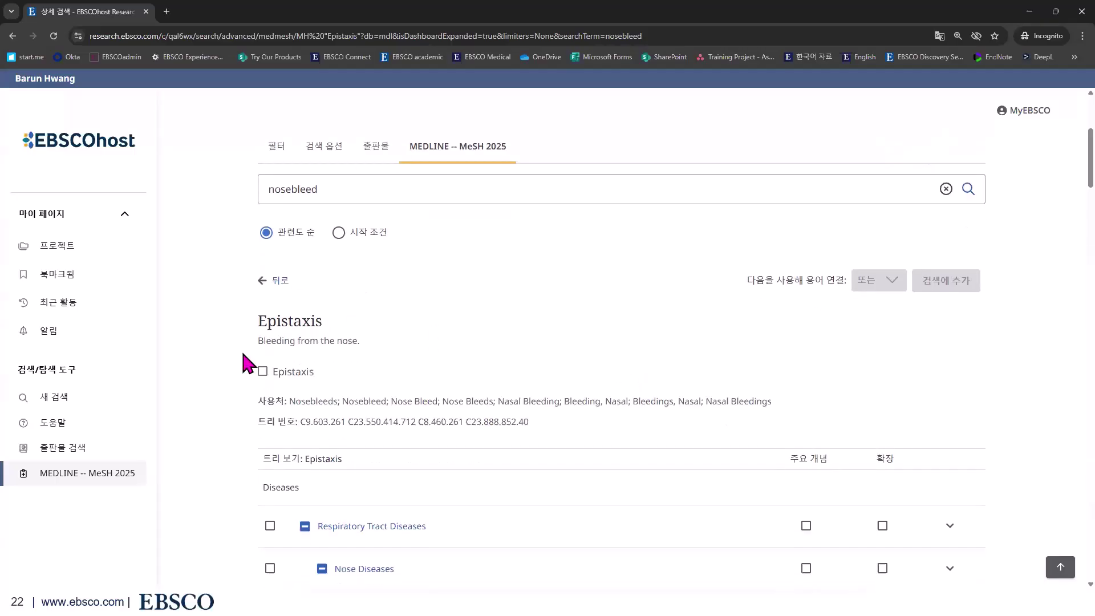
# - Examine the Epistaxis heading's definition, its 사용처 synonyms and its place in the MeSH tree under Nose Diseases
pyautogui.tripleClick(422, 337)
pyautogui.scroll(-1, 422, 337)
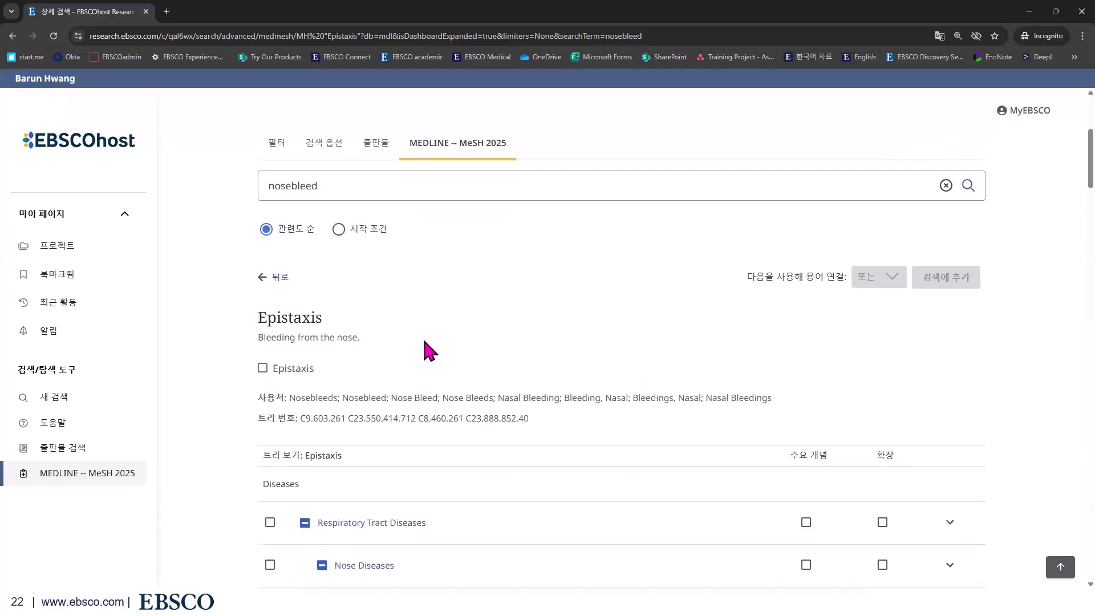
pyautogui.scroll(-1, 422, 346)
pyautogui.moveTo(290, 284); pyautogui.dragTo(790, 288)
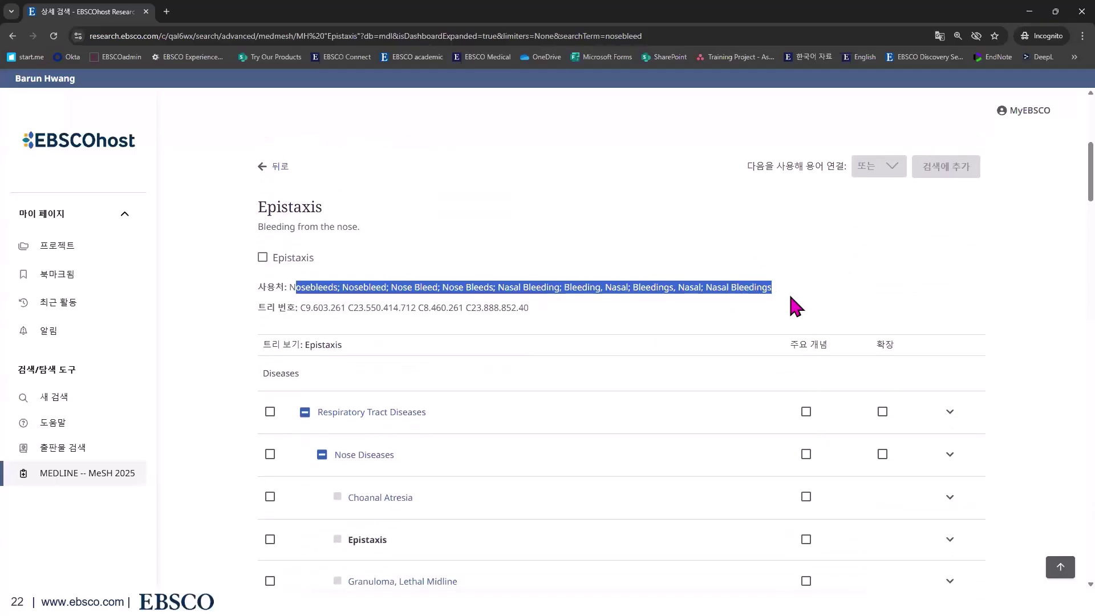
pyautogui.click(790, 288)
pyautogui.scroll(-1, 683, 439)
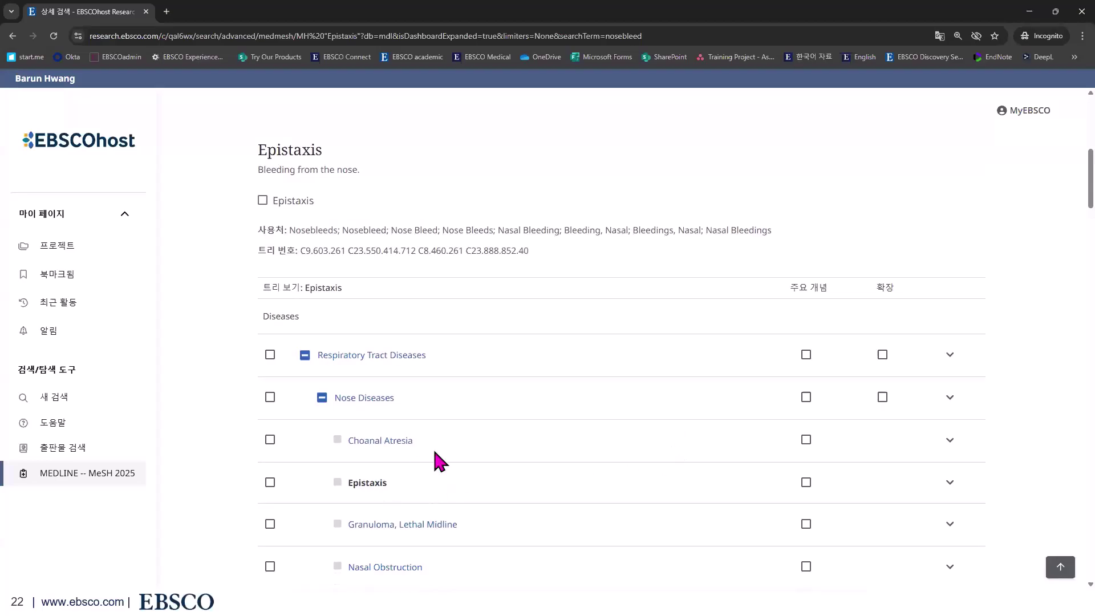
pyautogui.scroll(-2, 444, 445)
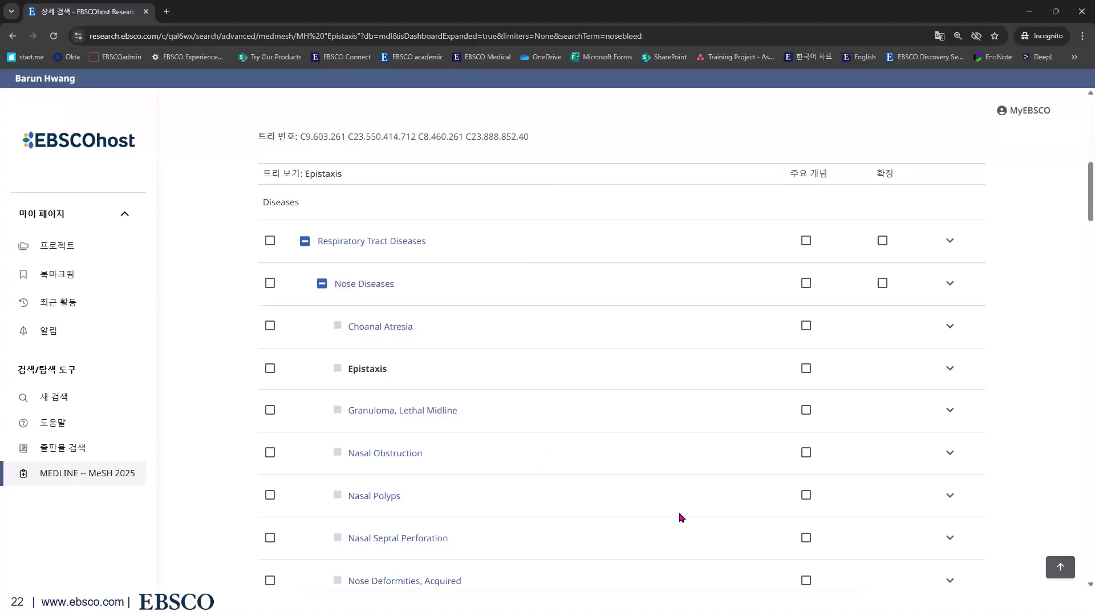
pyautogui.scroll(-1, 679, 510)
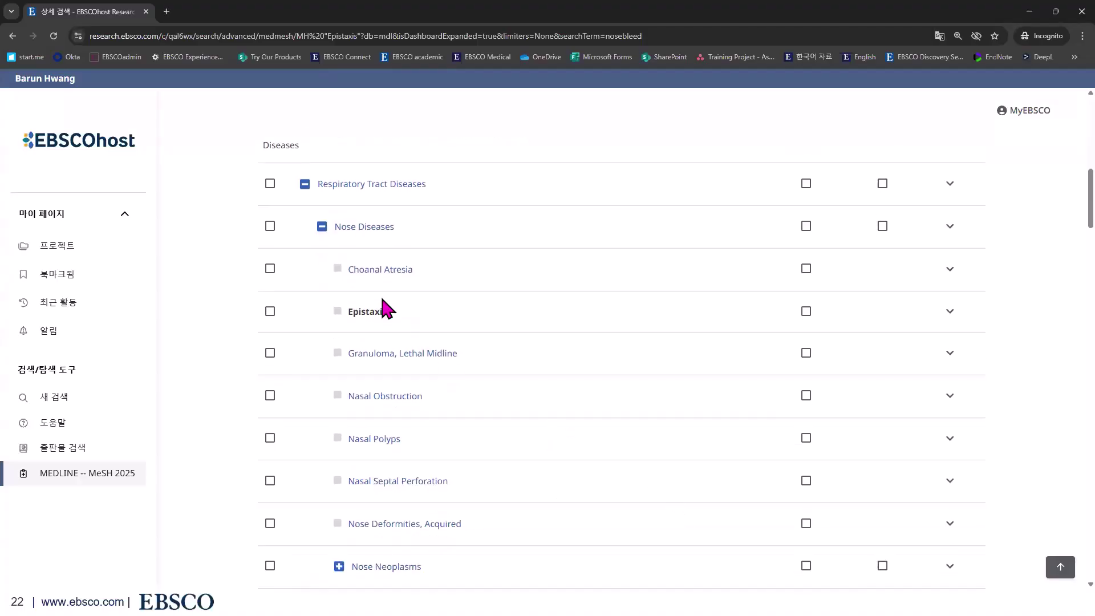
pyautogui.scroll(2, 575, 412)
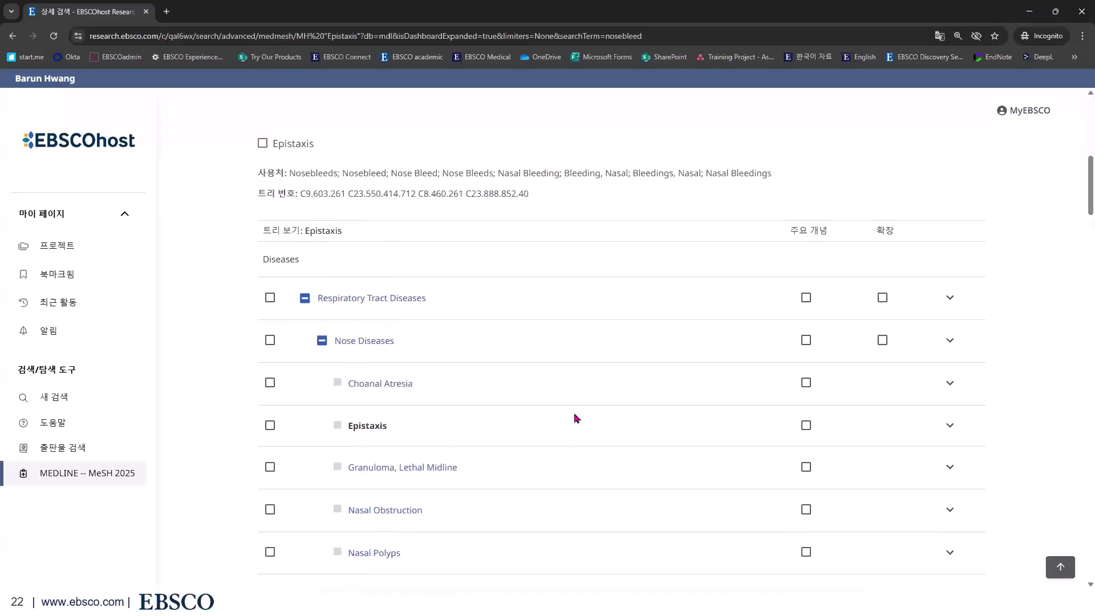
pyautogui.scroll(2, 574, 412)
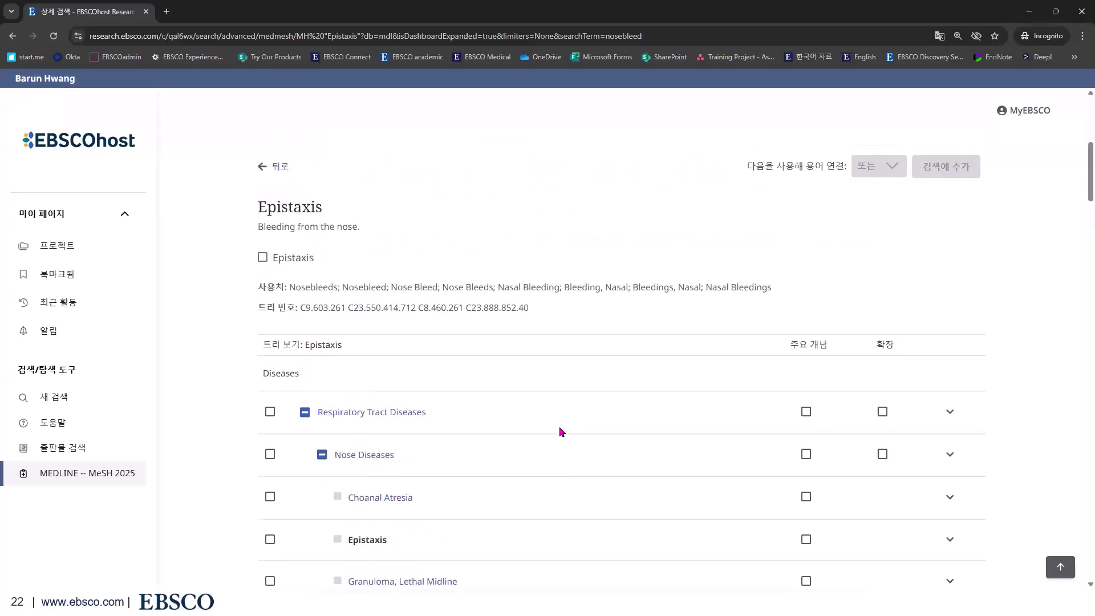
pyautogui.scroll(2, 559, 426)
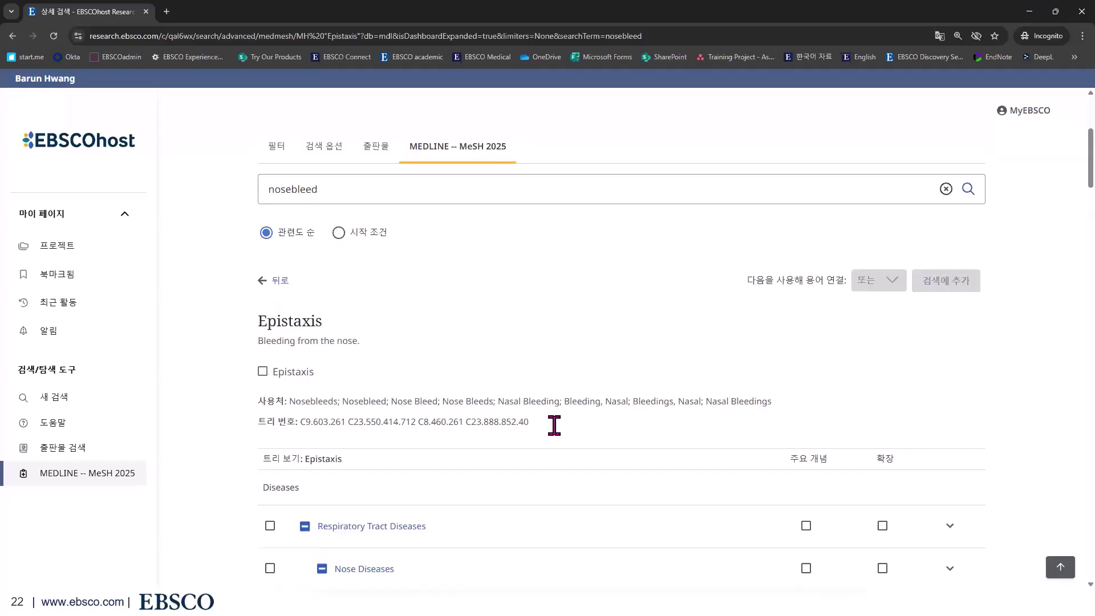
pyautogui.scroll(1, 557, 420)
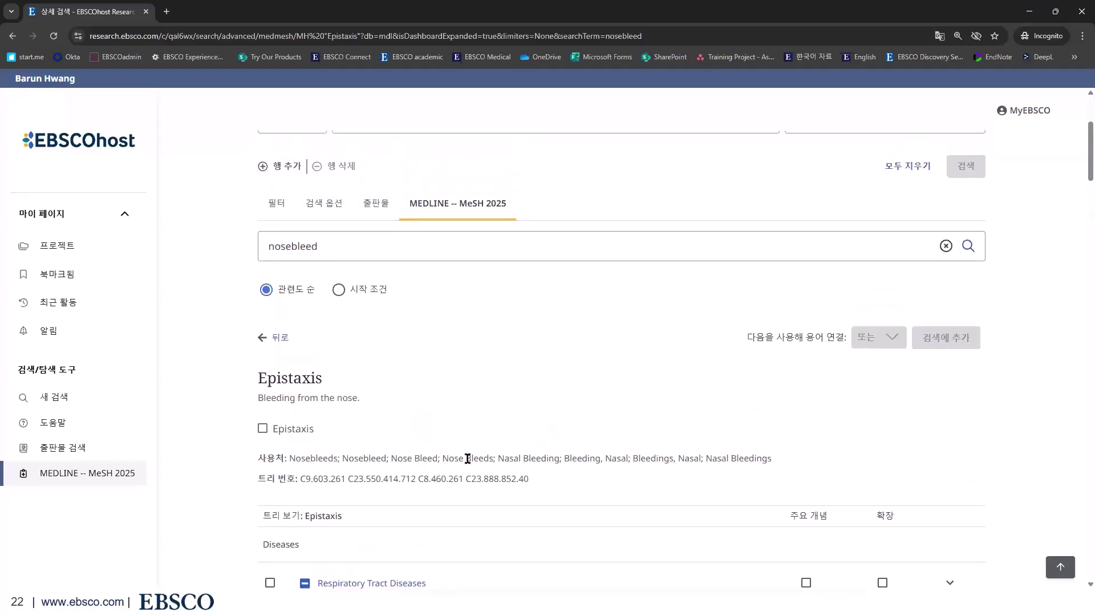
# - Select the Epistaxis heading and add it to the advanced search query
pyautogui.click(268, 432)
pyautogui.scroll(2, 953, 460)
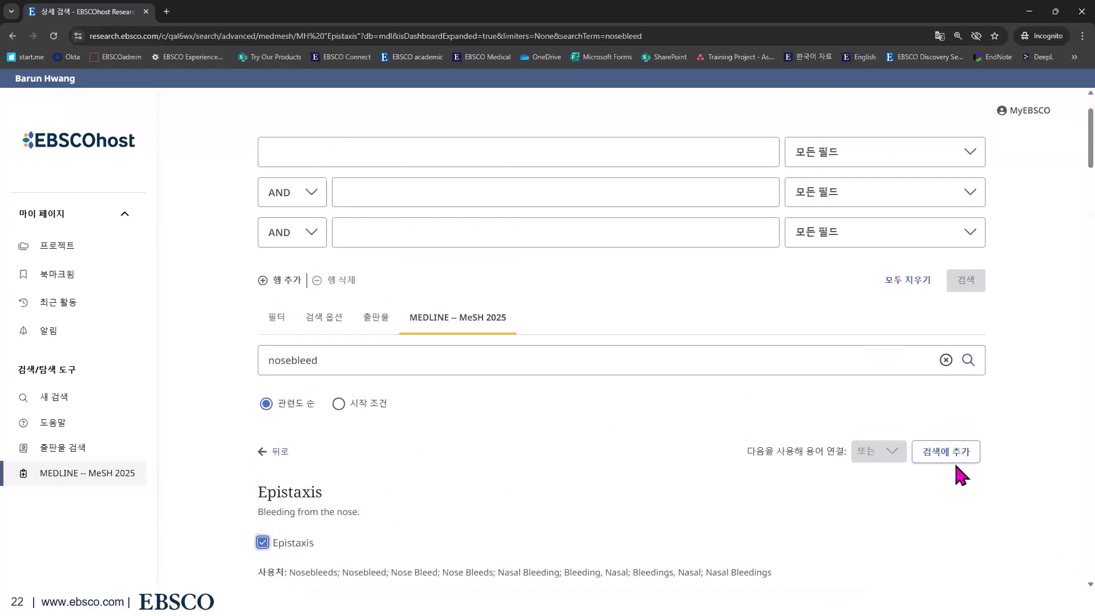
pyautogui.scroll(2, 955, 472)
pyautogui.click(954, 541)
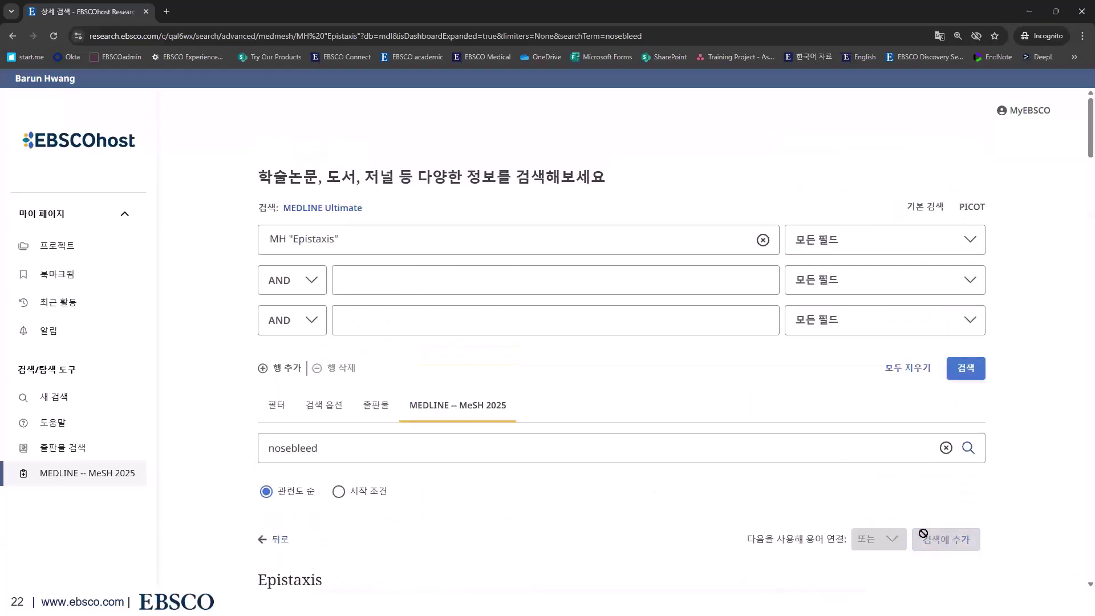
# - Check the MH field code in the query and run the search for MH "Epistaxis"
pyautogui.moveTo(286, 237); pyautogui.dragTo(268, 238)
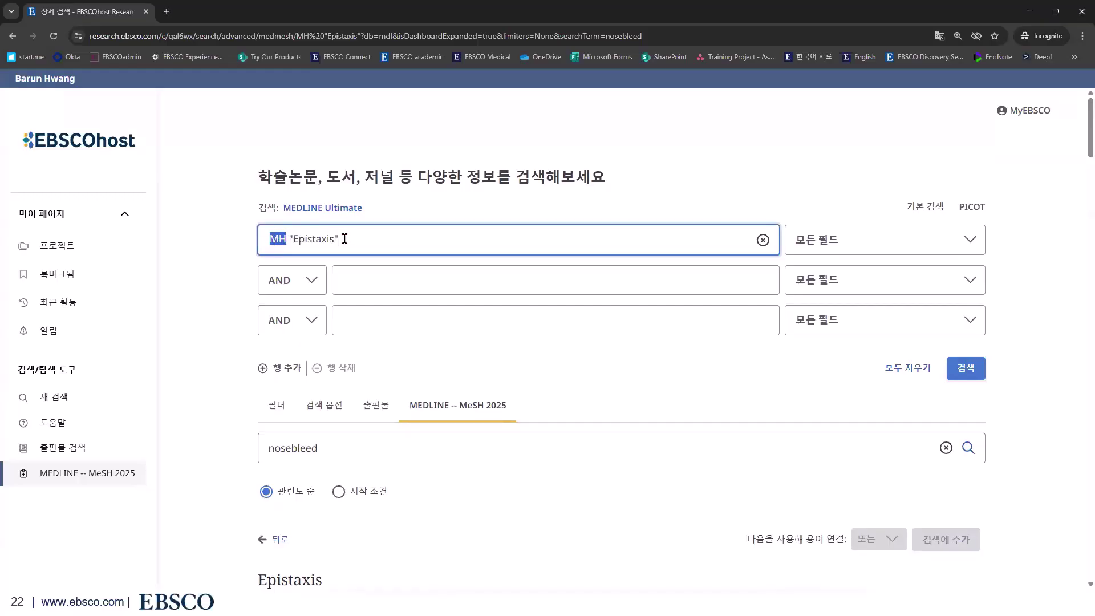
pyautogui.moveTo(342, 238); pyautogui.dragTo(257, 239)
pyautogui.click(482, 238)
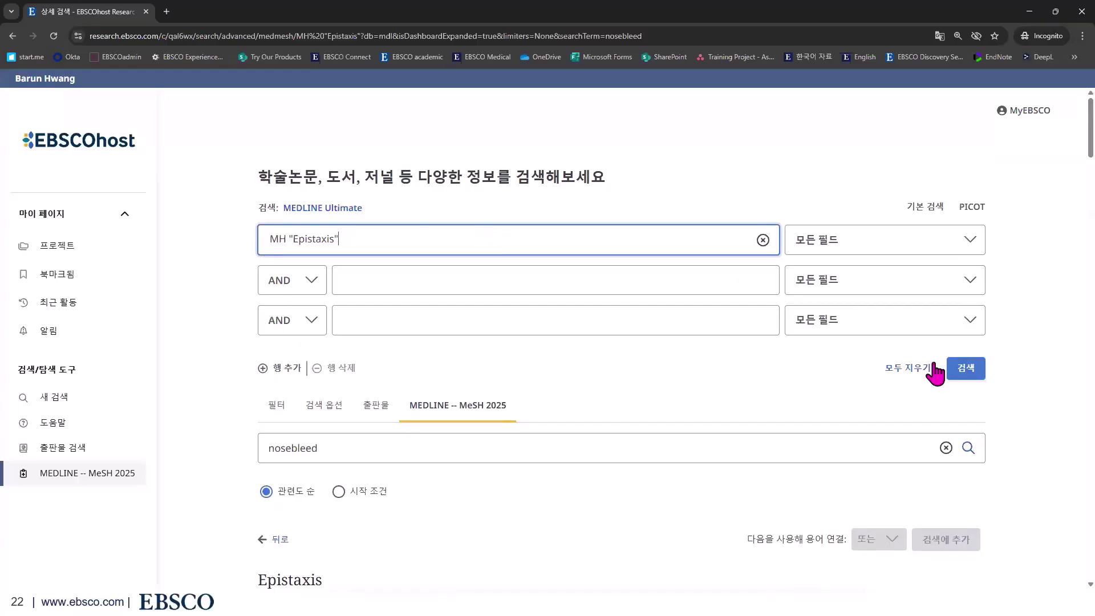
pyautogui.click(979, 370)
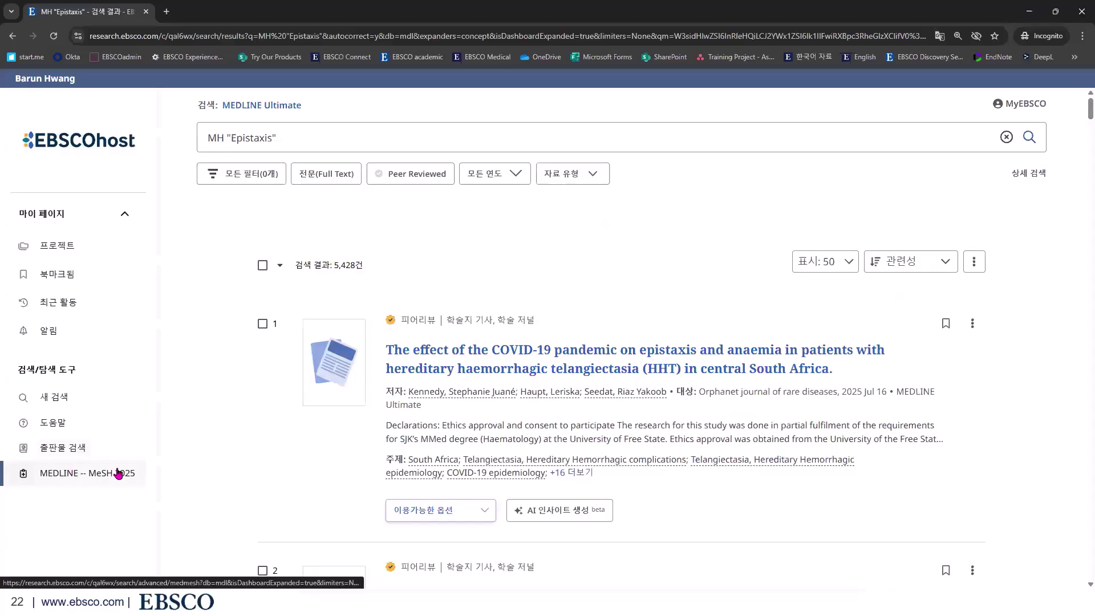
# - Return from the results to the MEDLINE -- MeSH 2025 browser and switch to the publication search (출판물 검색)
pyautogui.click(123, 473)
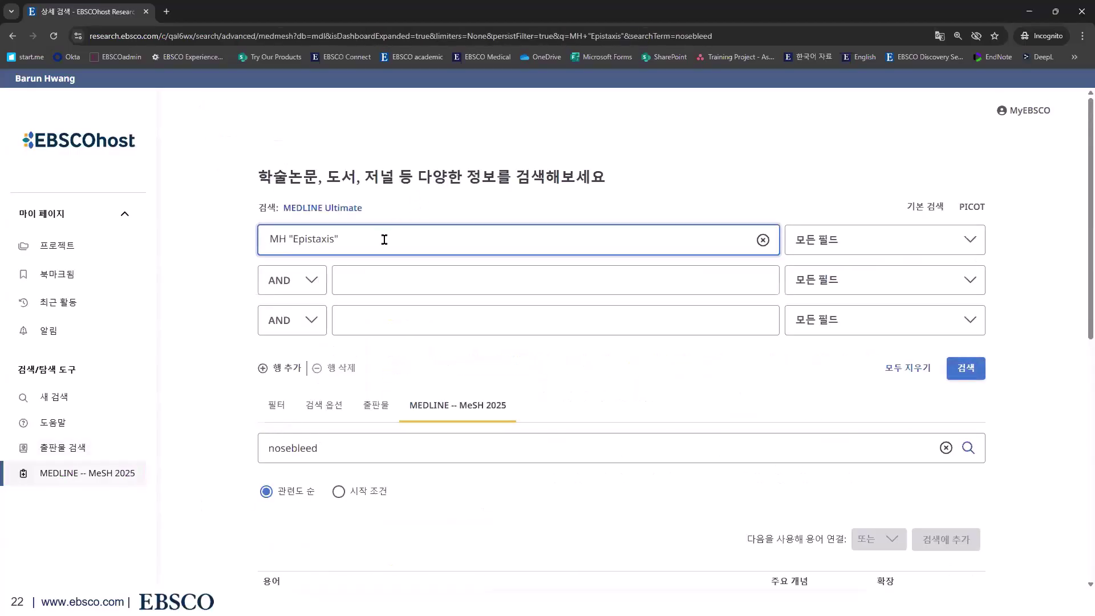
pyautogui.scroll(-1, 942, 542)
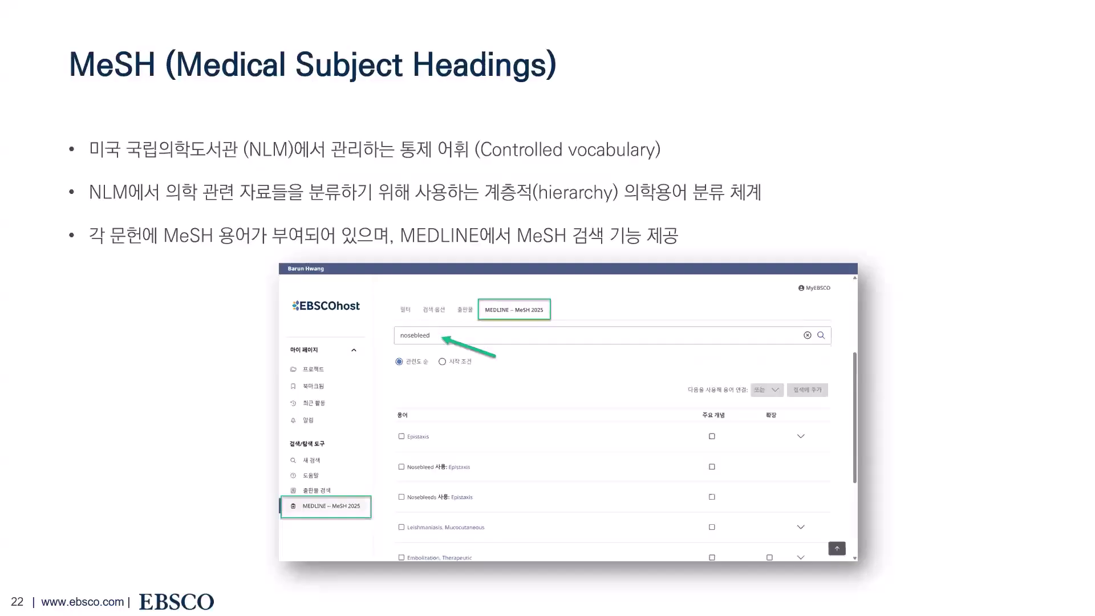
pyautogui.press('Right')
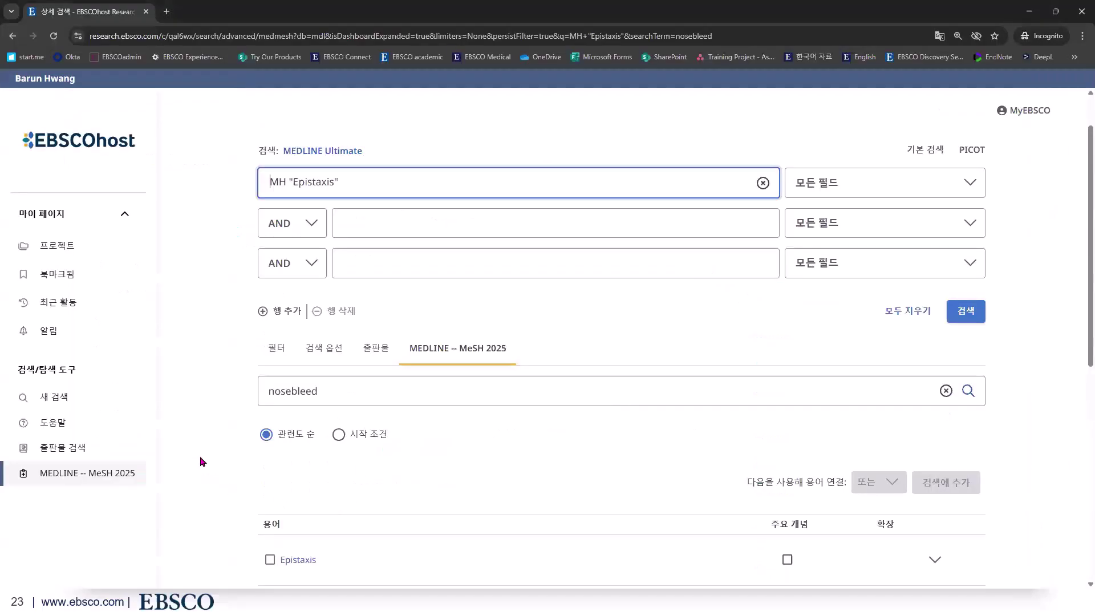
pyautogui.click(76, 451)
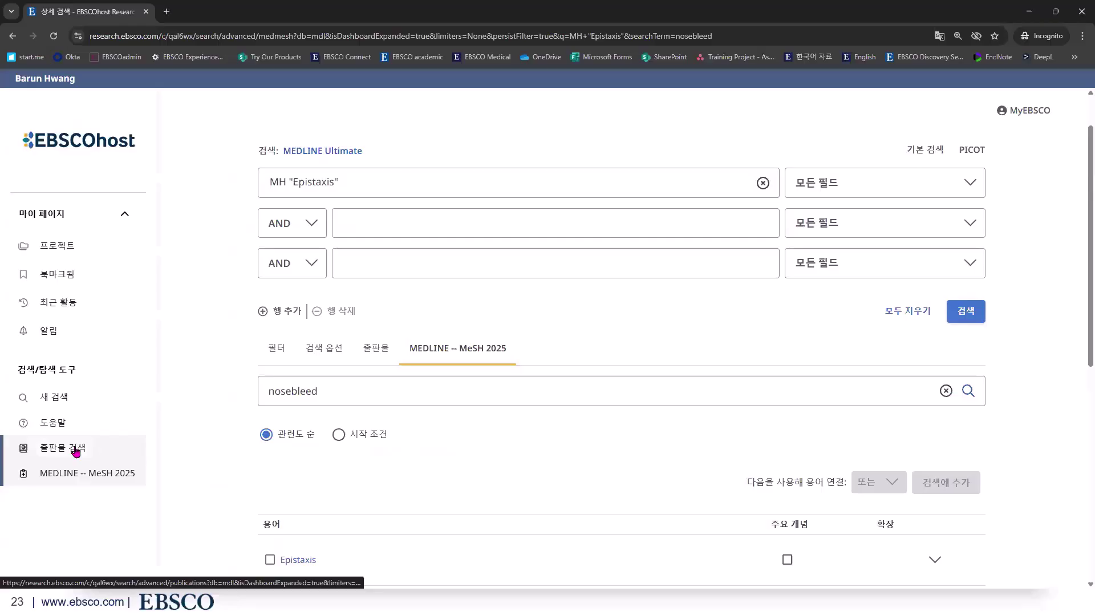
pyautogui.click(90, 449)
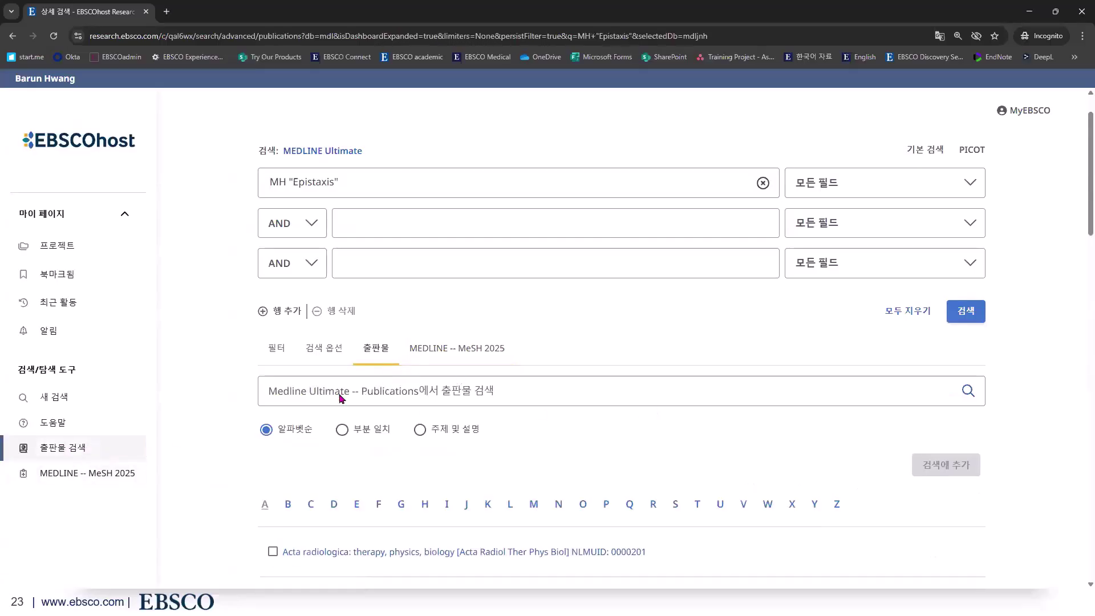
# - Start over from the basic search, return to advanced search and open its publications list (출판물)
pyautogui.click(925, 149)
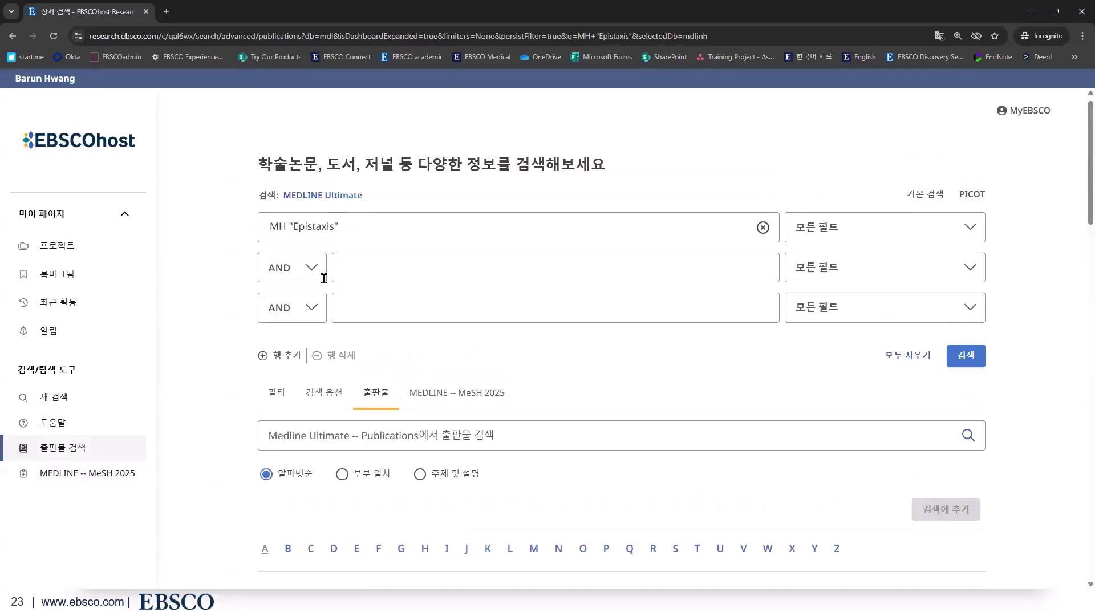
pyautogui.click(933, 266)
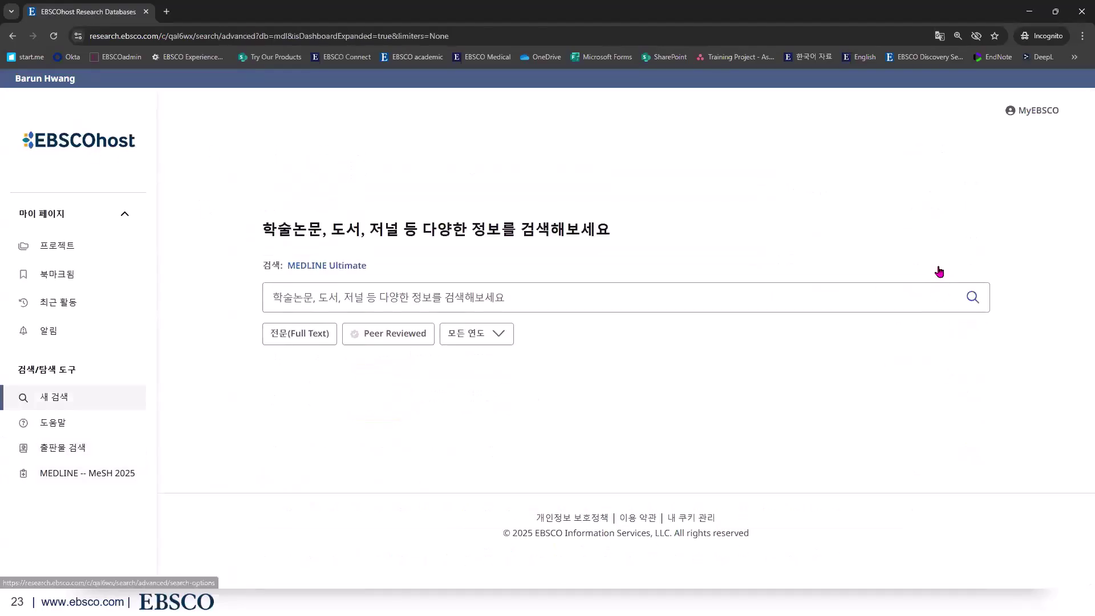
pyautogui.scroll(-2, 303, 308)
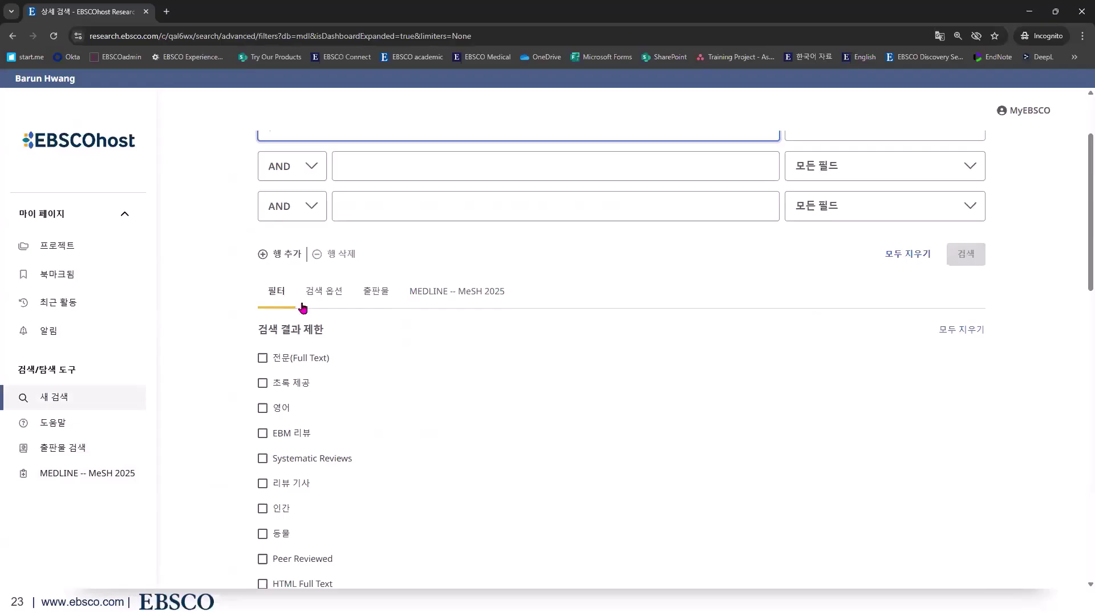
pyautogui.click(375, 292)
pyautogui.scroll(-1, 680, 341)
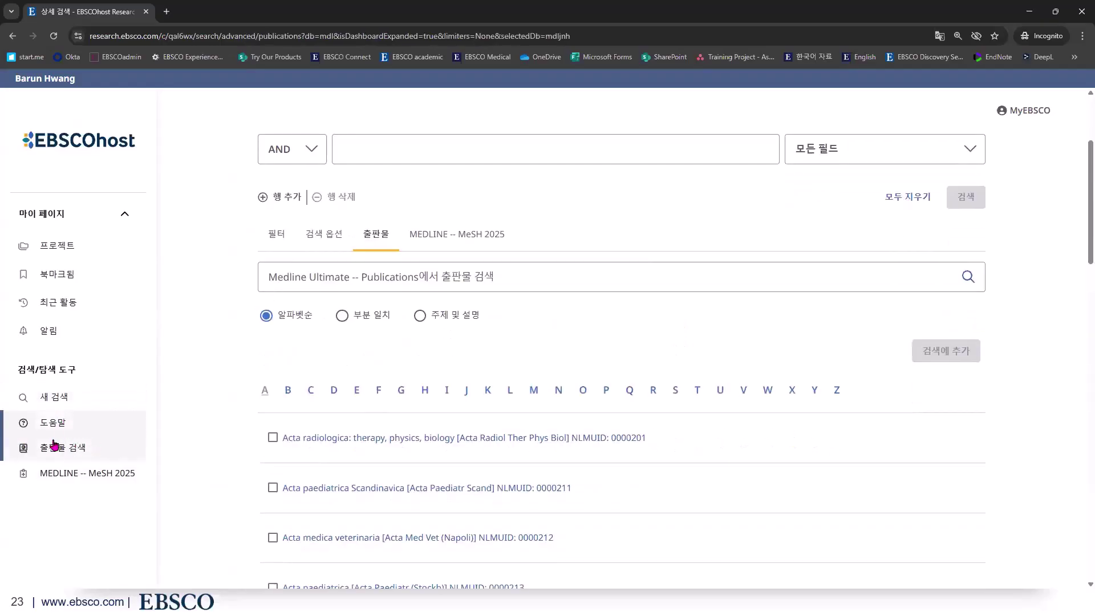
# - Search the MEDLINE Ultimate publications for "Annals of Internal Medicine"
pyautogui.click(474, 283)
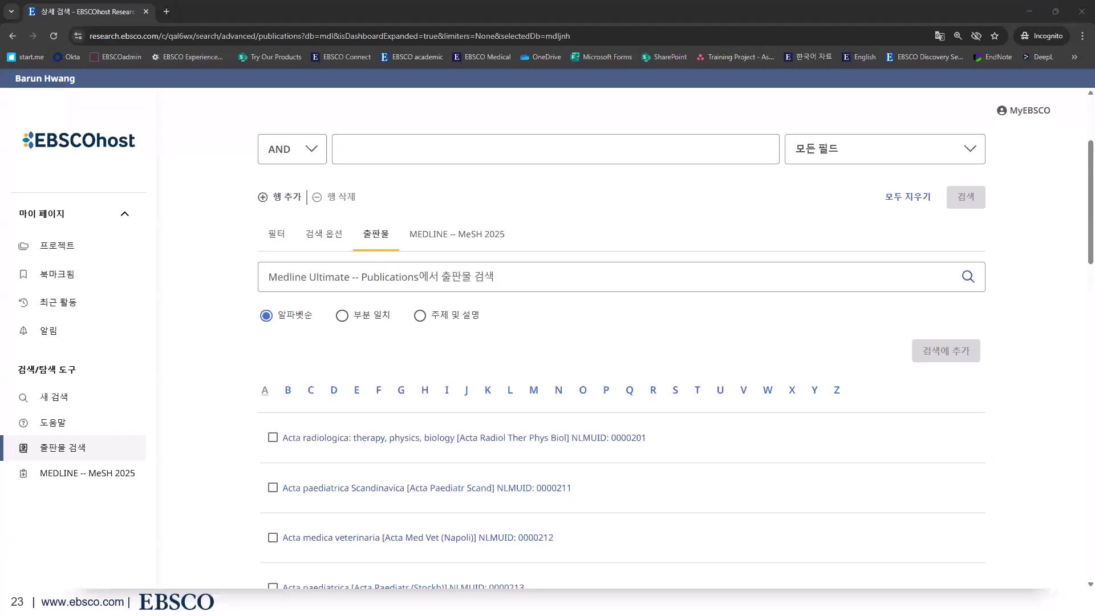
pyautogui.click(587, 285)
pyautogui.write('Annals of Internal Medicine')
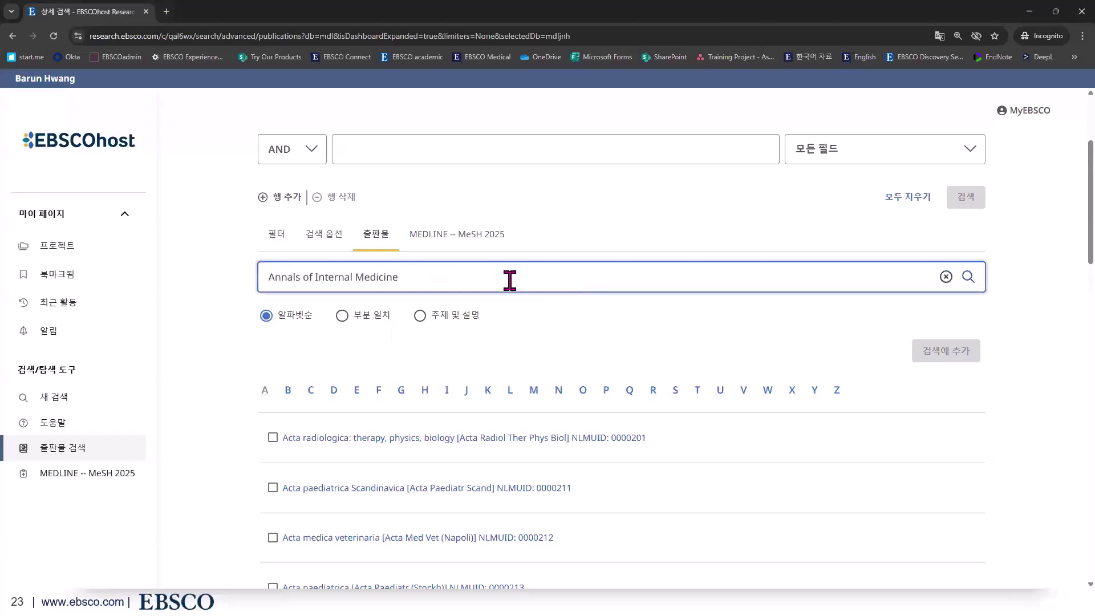
pyautogui.press('Return')
# - Check the full-text formats listed for Annals of internal medicine [Ann Intern Med] and open its publication record
pyautogui.scroll(-1, 342, 445)
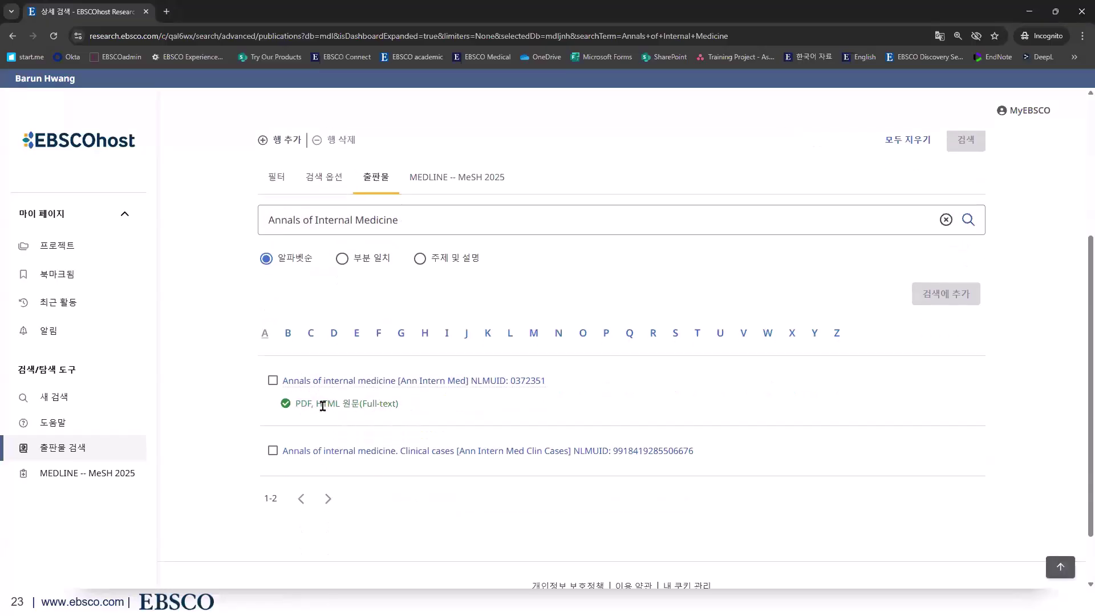
pyautogui.tripleClick(323, 405)
pyautogui.click(329, 404)
pyautogui.moveTo(422, 405); pyautogui.dragTo(300, 410)
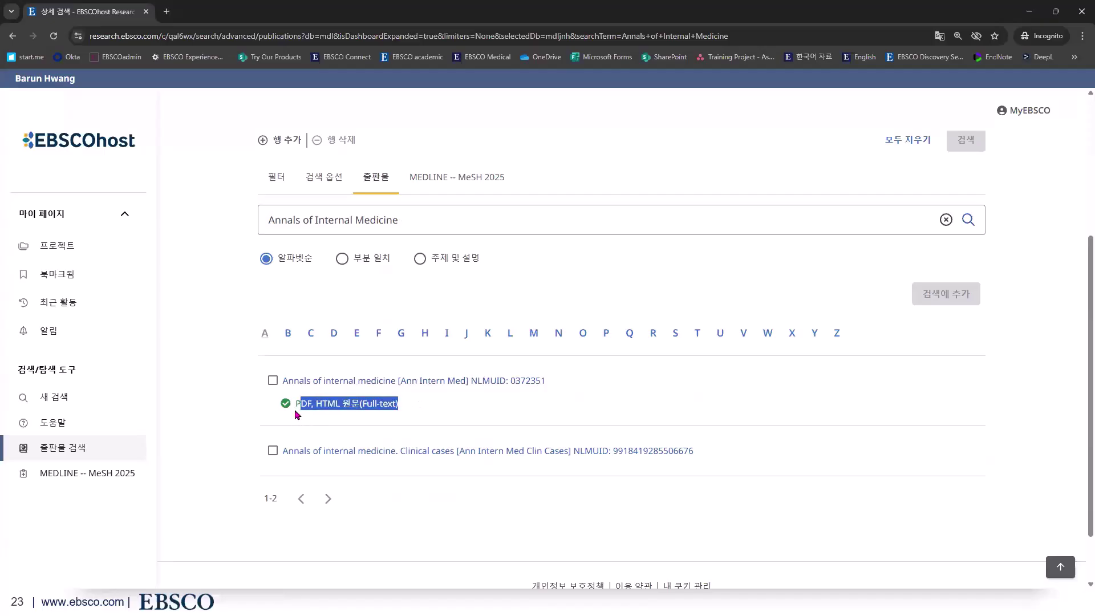
pyautogui.click(409, 390)
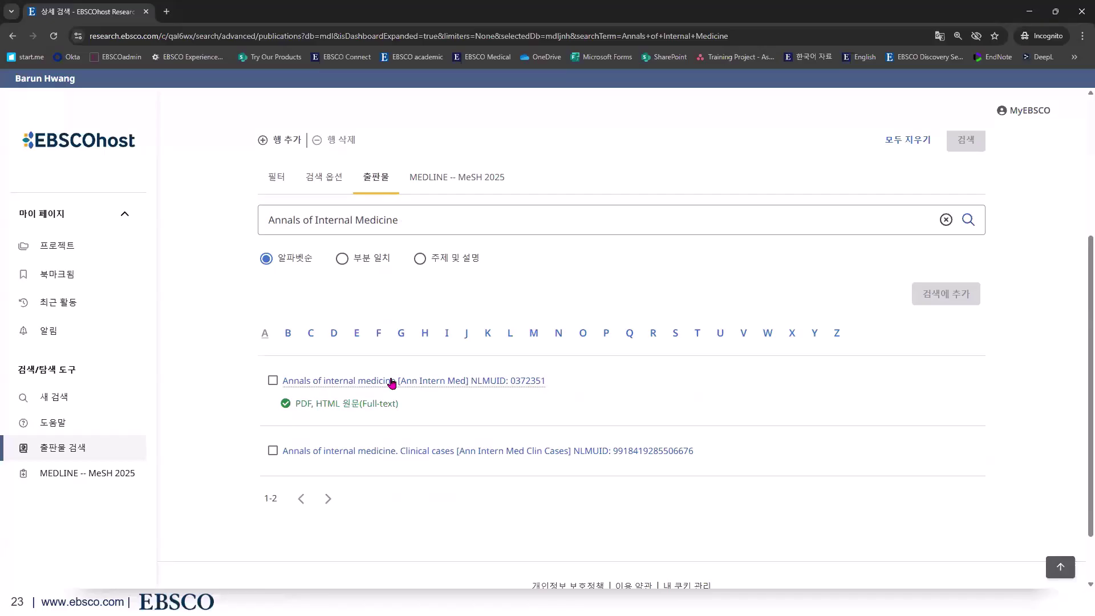
pyautogui.click(402, 381)
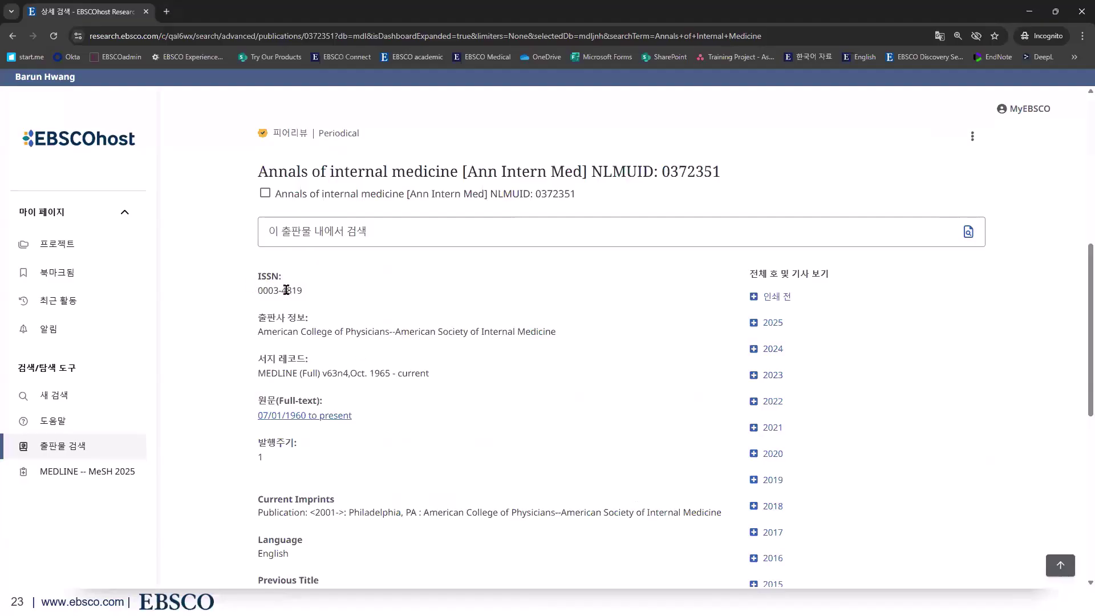
# - Examine the journal's publication details, including the publisher, bibliographic record coverage and full-text coverage
pyautogui.scroll(-2, 429, 344)
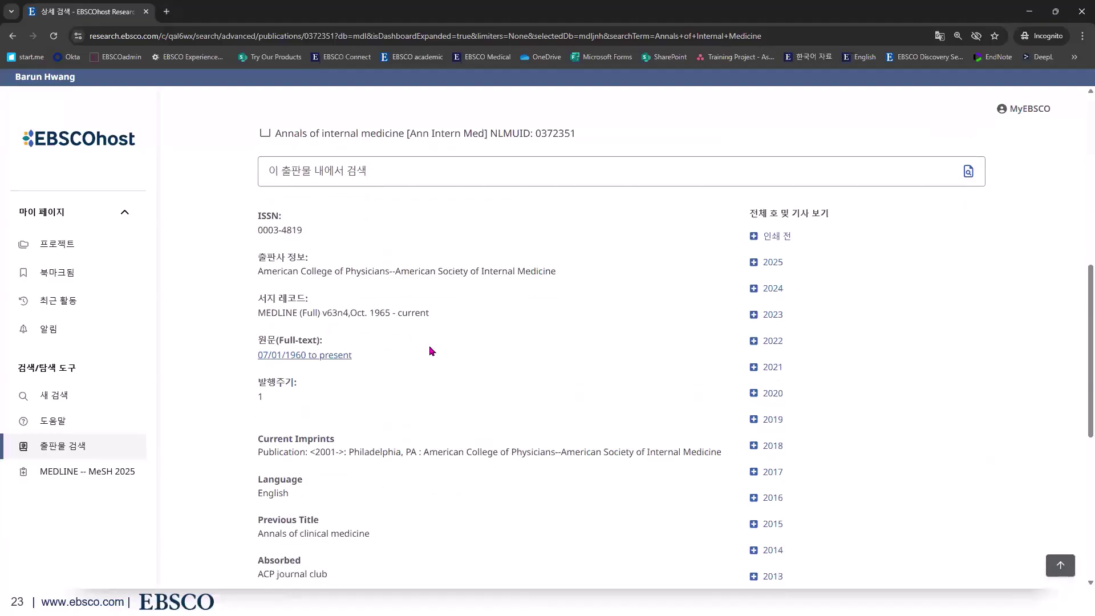
pyautogui.click(465, 351)
pyautogui.scroll(-3, 389, 389)
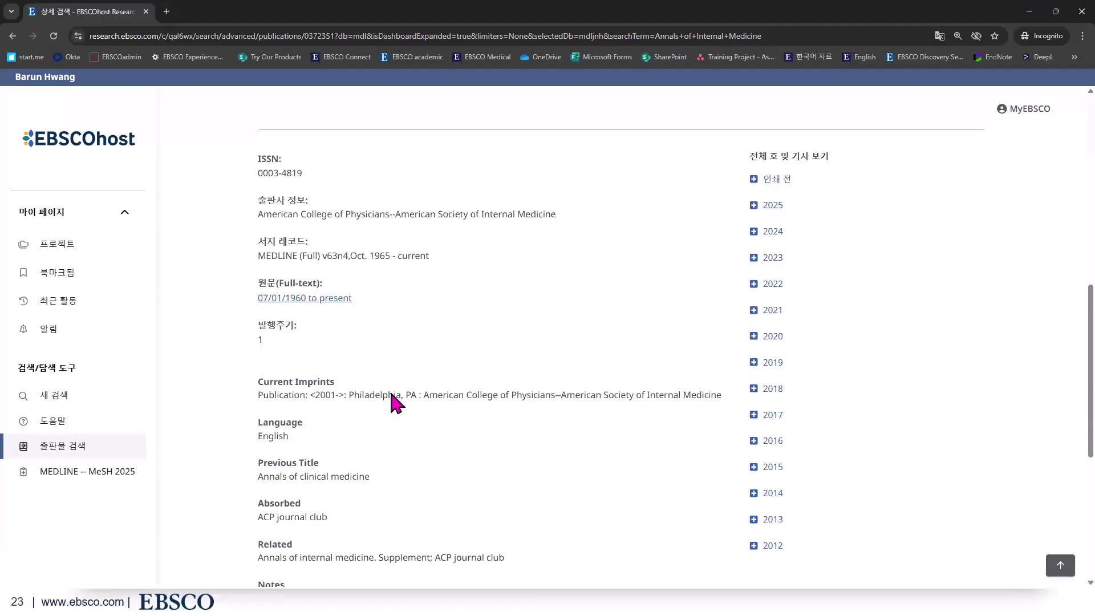
# - Review the journal's imprint, title history and notes, and browse its list of issues by year (전체 호 및 기사 보기)
pyautogui.scroll(-2, 430, 386)
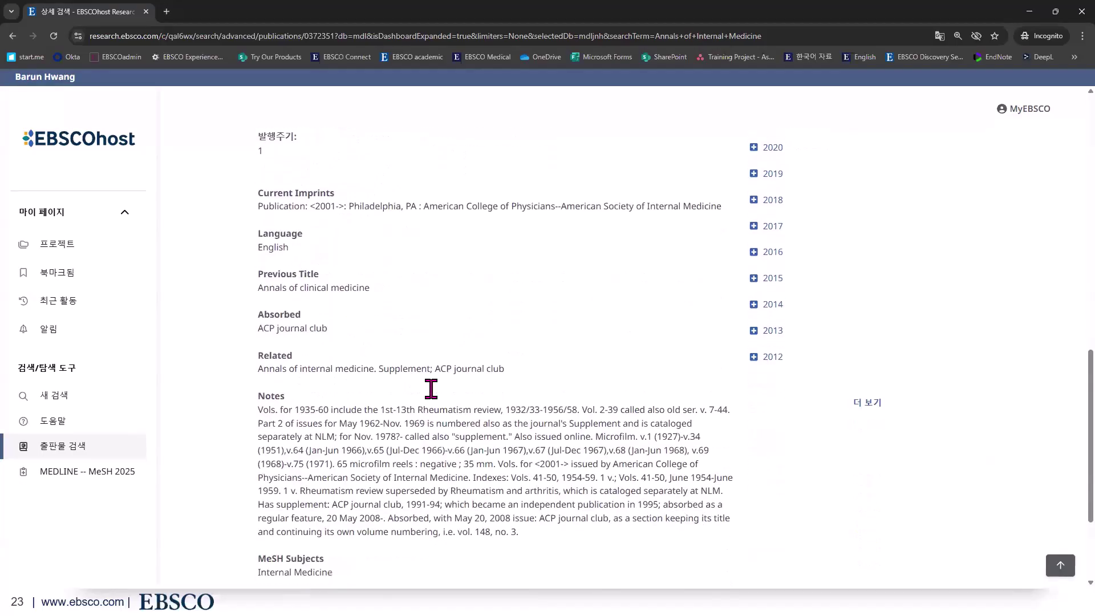
pyautogui.scroll(5, 557, 435)
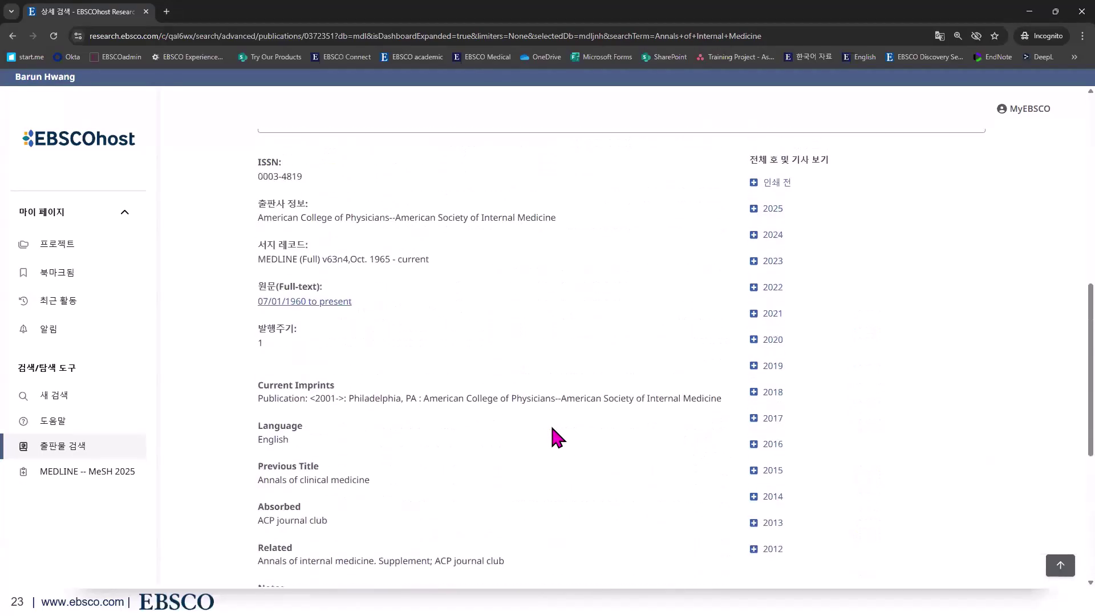
pyautogui.scroll(3, 551, 428)
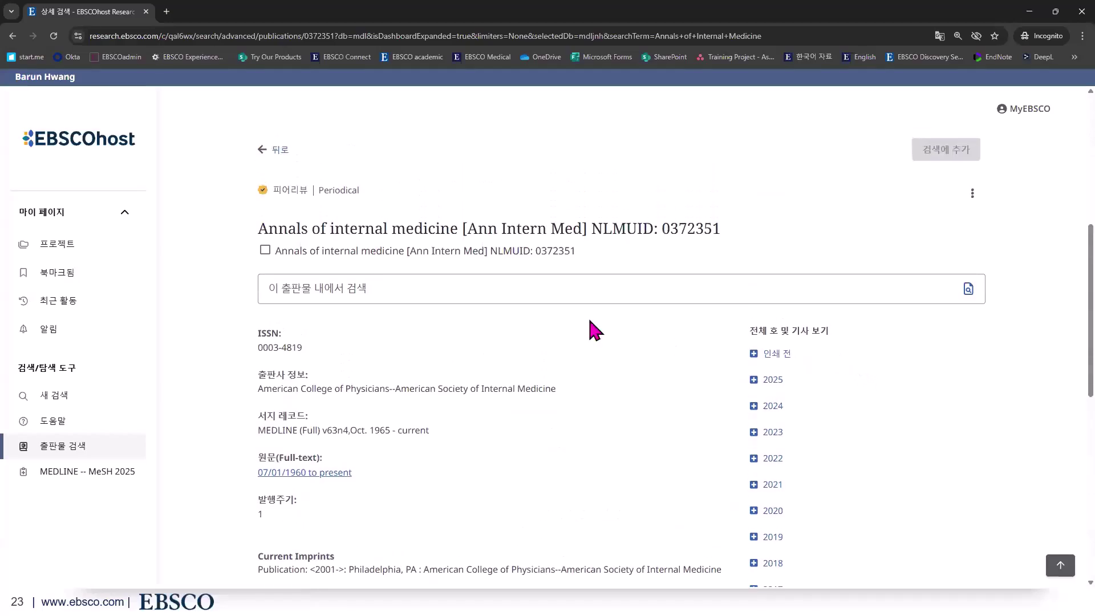
pyautogui.scroll(-1, 829, 337)
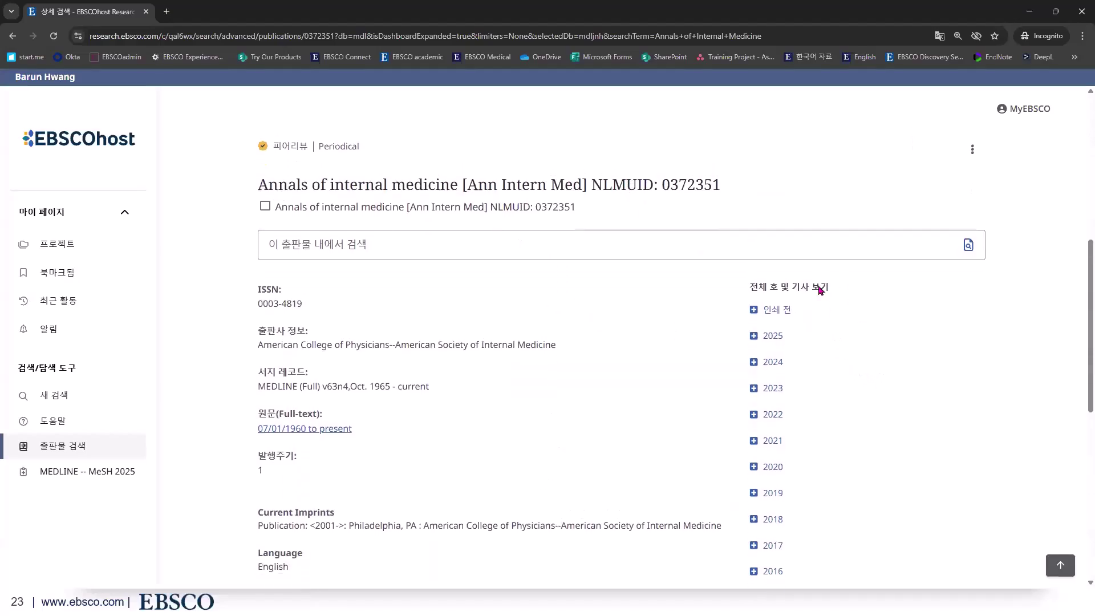
pyautogui.scroll(-4, 801, 401)
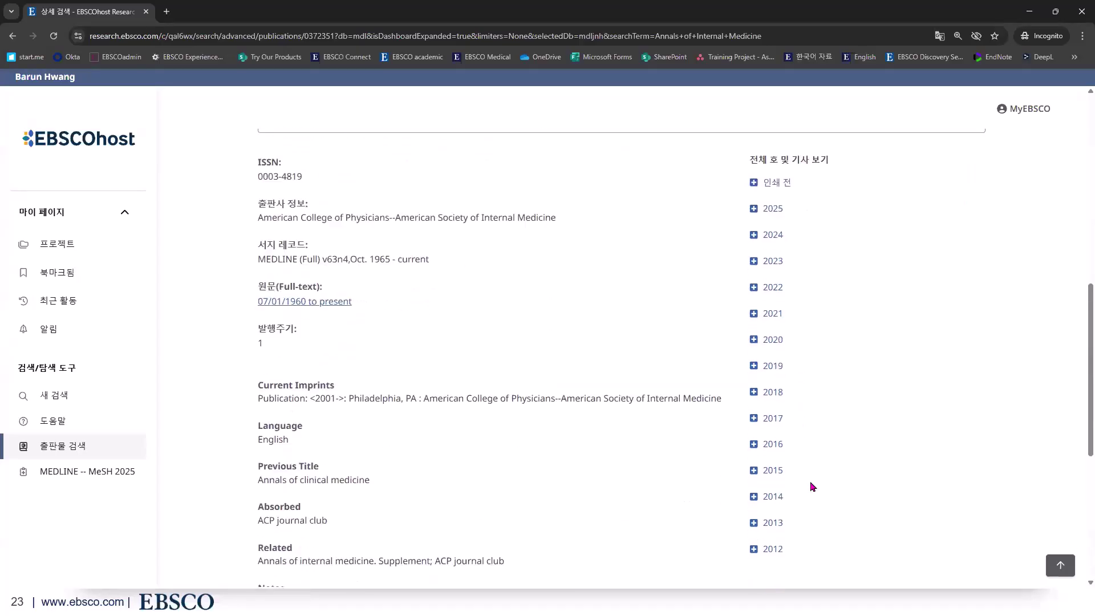
pyautogui.scroll(-13, 907, 470)
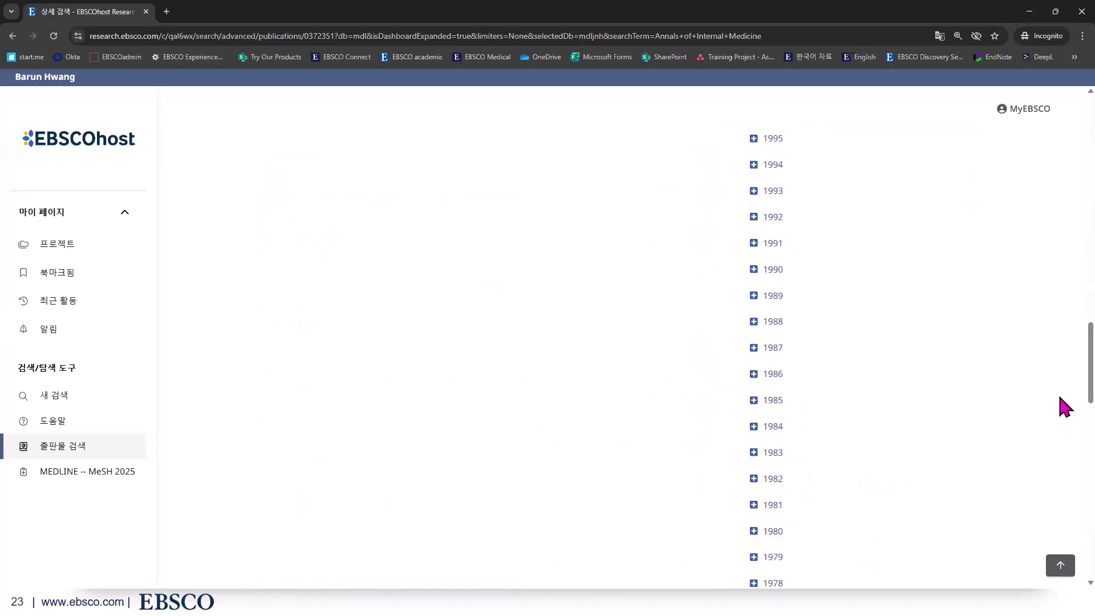
# - Expand the journal's 2025 issues and open the articles of volume 178, issue 7 (178권 7호)
pyautogui.scroll(20, 1020, 256)
pyautogui.scroll(-4, 993, 321)
pyautogui.scroll(-1, 864, 465)
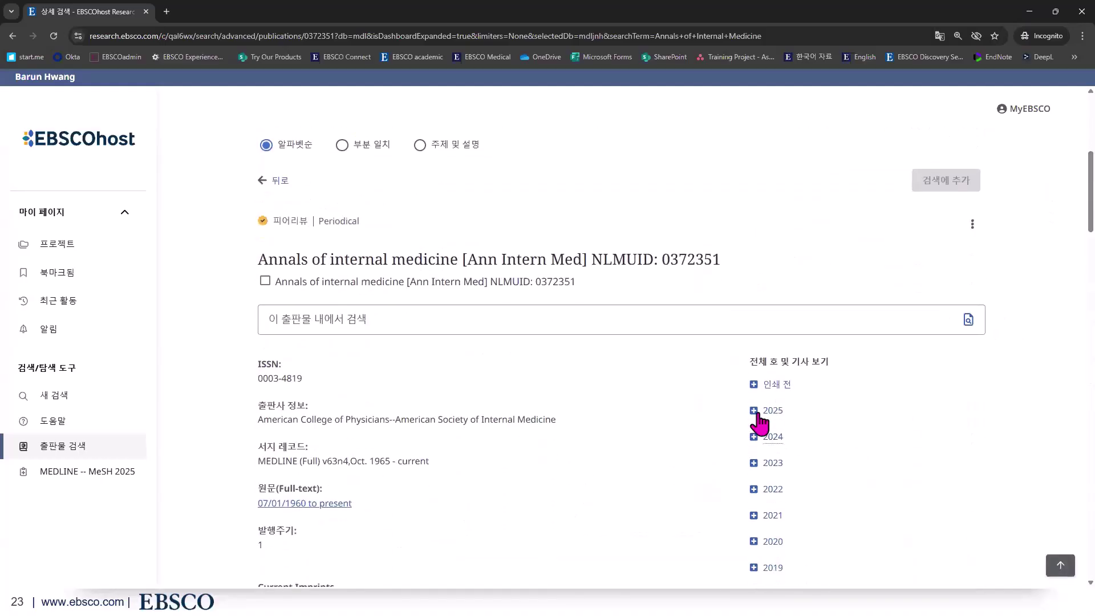
pyautogui.click(761, 414)
pyautogui.scroll(-1, 774, 421)
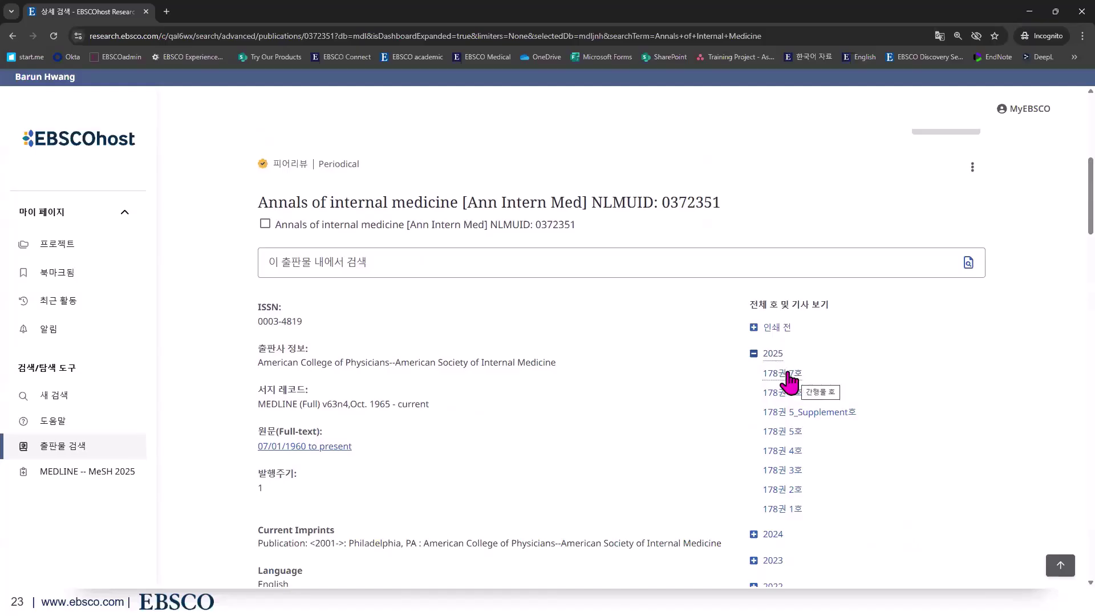
pyautogui.click(788, 373)
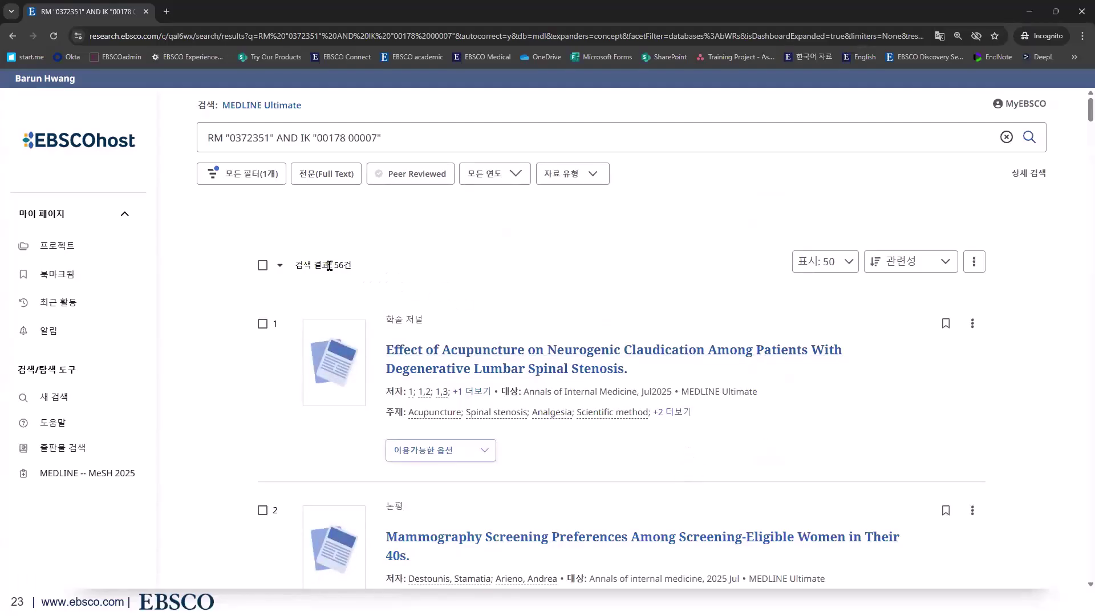
# - Check the issue's result count and search query, and return to the Annals of internal medicine publication record
pyautogui.moveTo(328, 264); pyautogui.dragTo(409, 254)
pyautogui.click(528, 315)
pyautogui.click(399, 137)
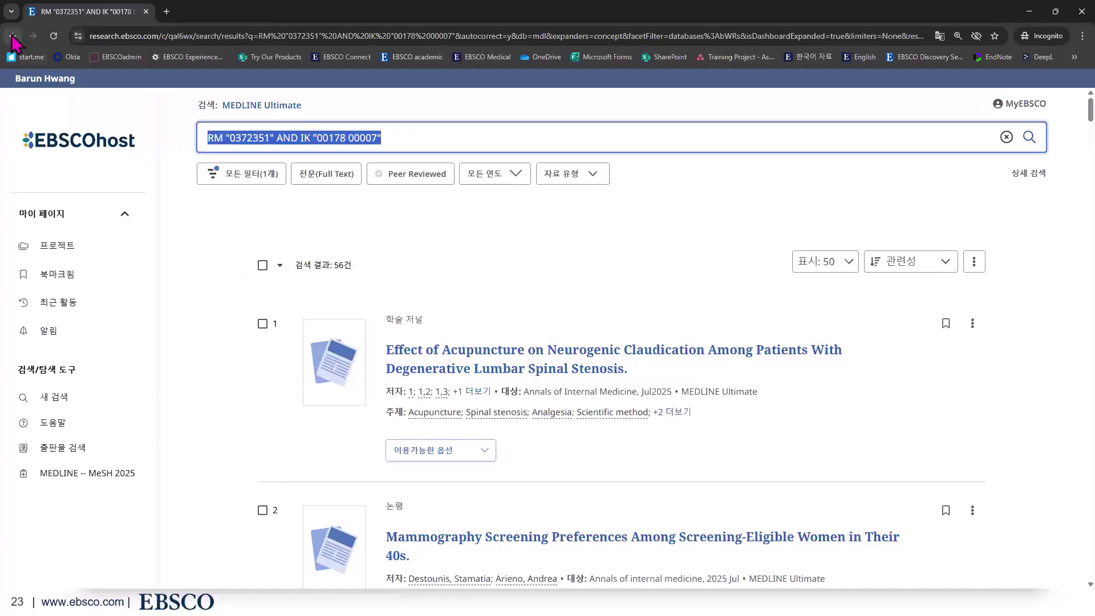
pyautogui.click(12, 35)
pyautogui.scroll(-7, 779, 361)
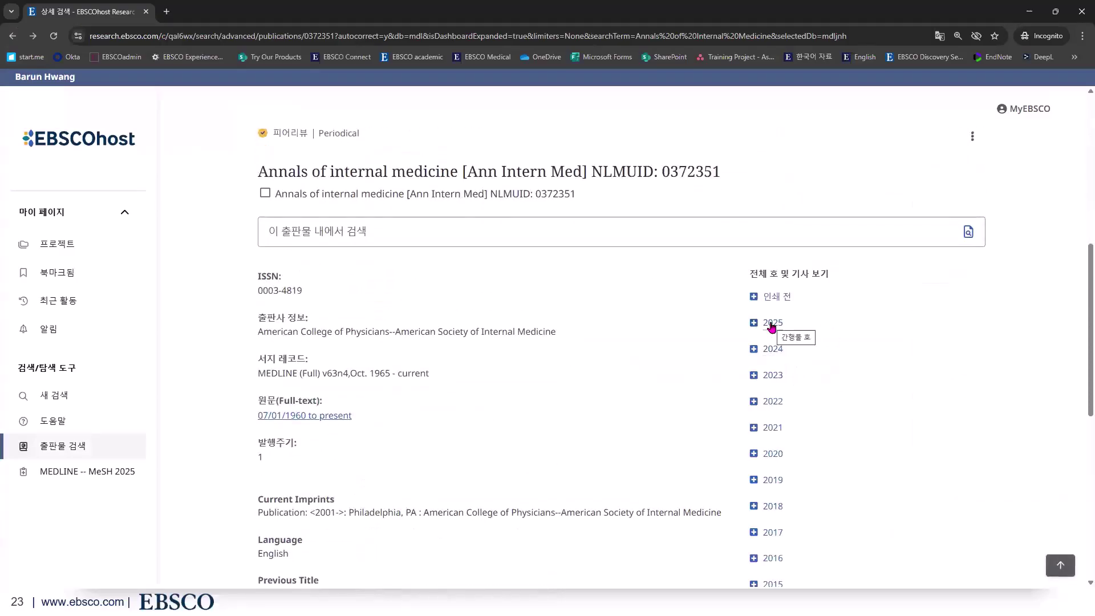
# - Search within the Annals of internal medicine publication for "drug"
pyautogui.click(373, 239)
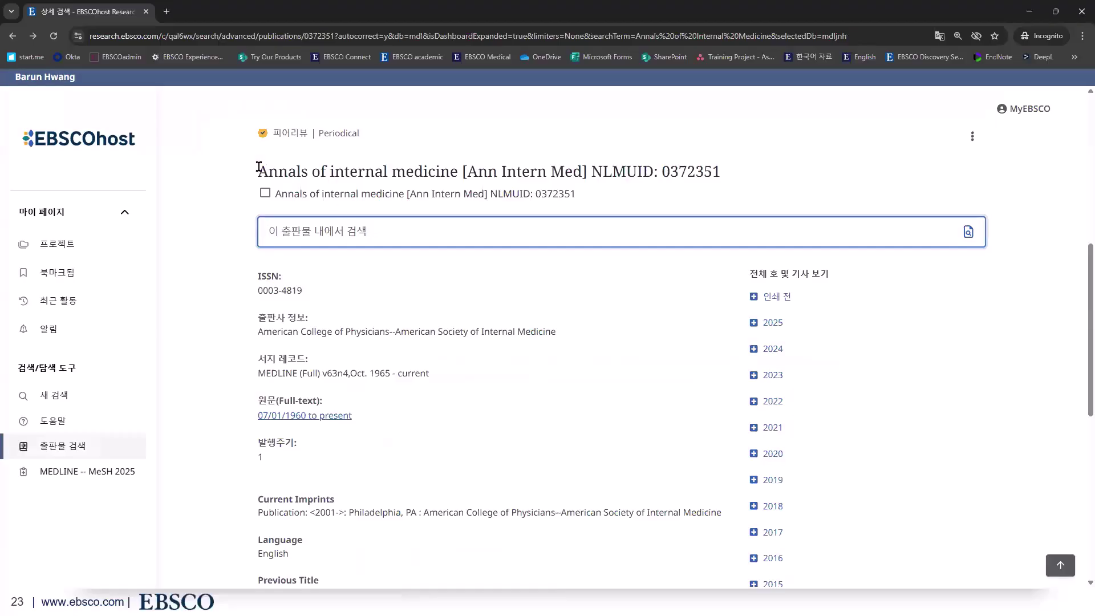
pyautogui.moveTo(258, 171); pyautogui.dragTo(459, 169)
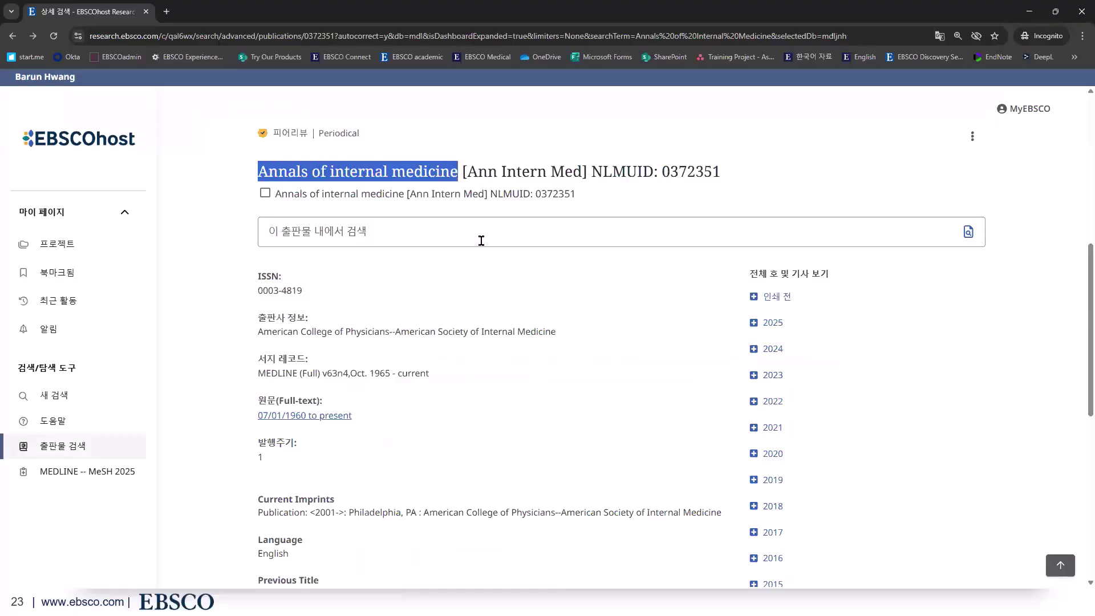
pyautogui.click(481, 240)
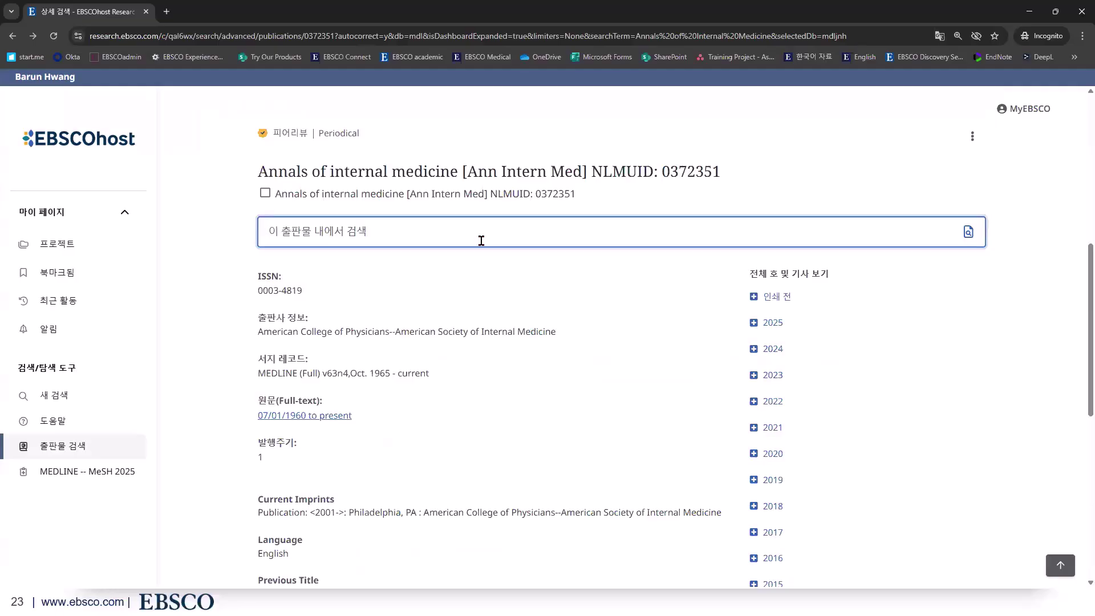
pyautogui.write('dr')
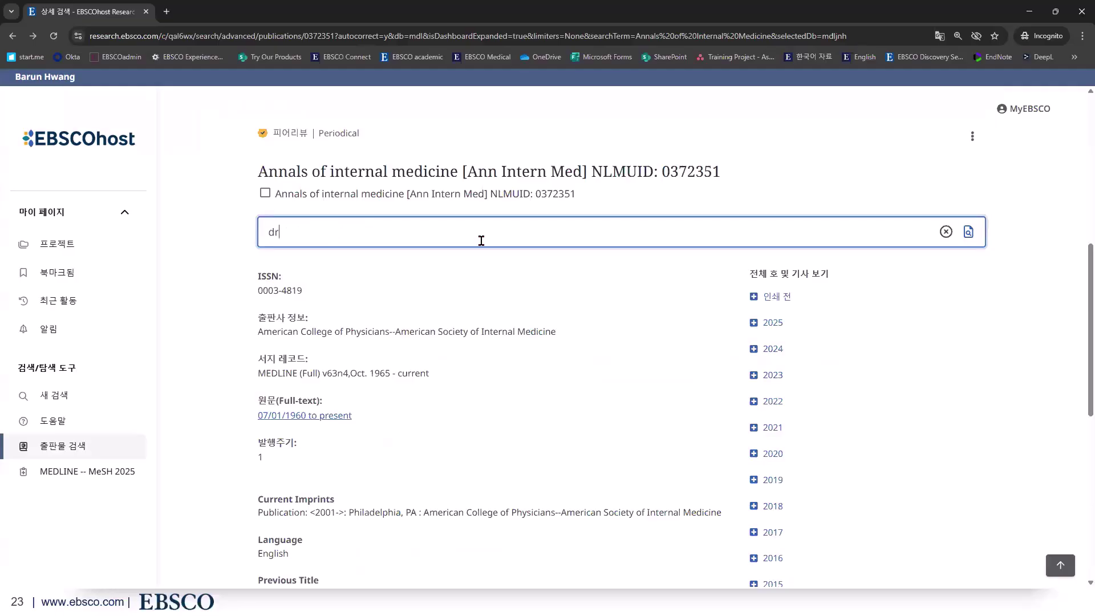
pyautogui.write('ug')
pyautogui.moveTo(258, 173); pyautogui.dragTo(458, 171)
pyautogui.click(407, 235)
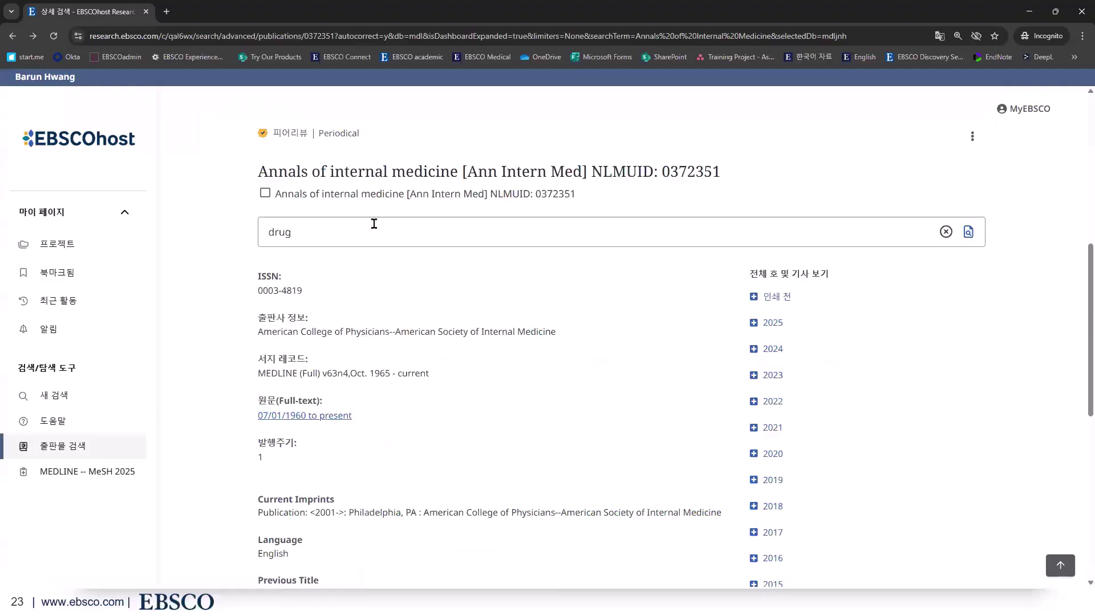
pyautogui.doubleClick(273, 231)
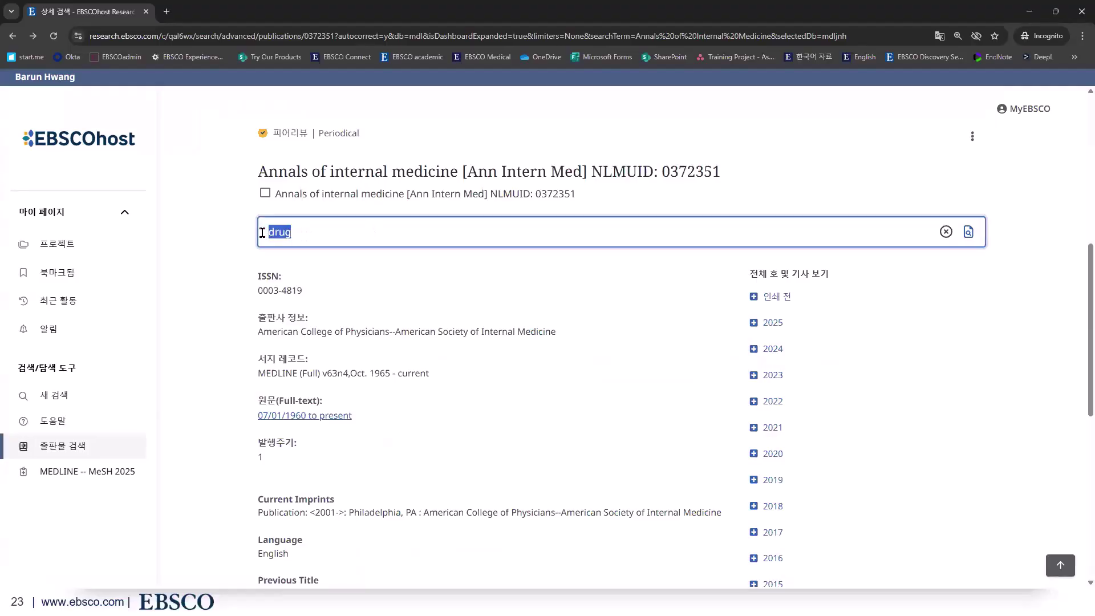
pyautogui.click(349, 237)
pyautogui.press('Return')
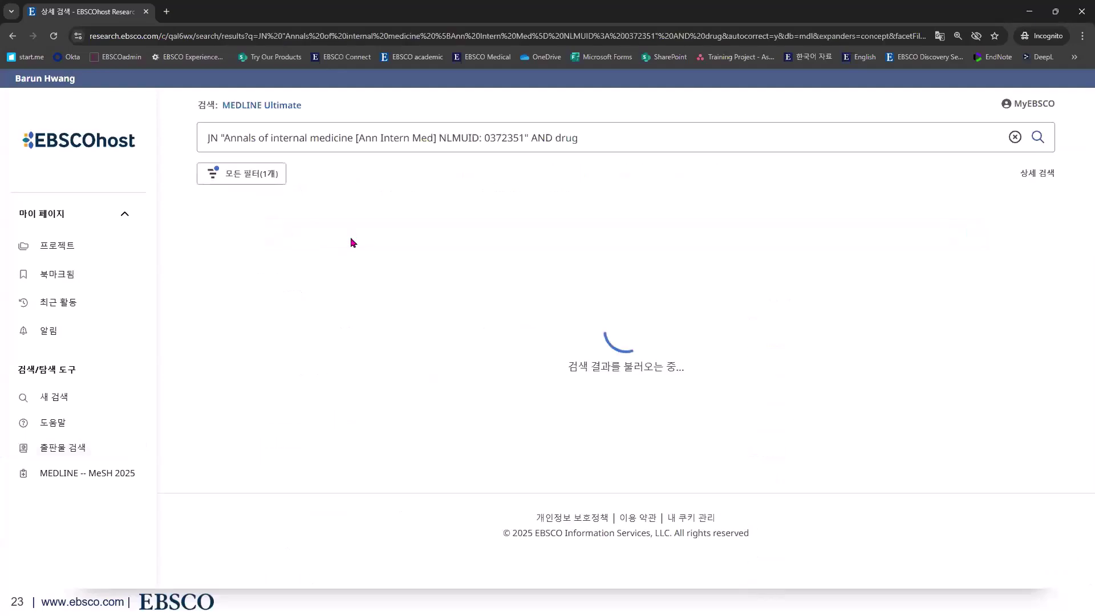
# - Examine the journal name and keyword in the generated search query, and the result count
pyautogui.click(222, 139)
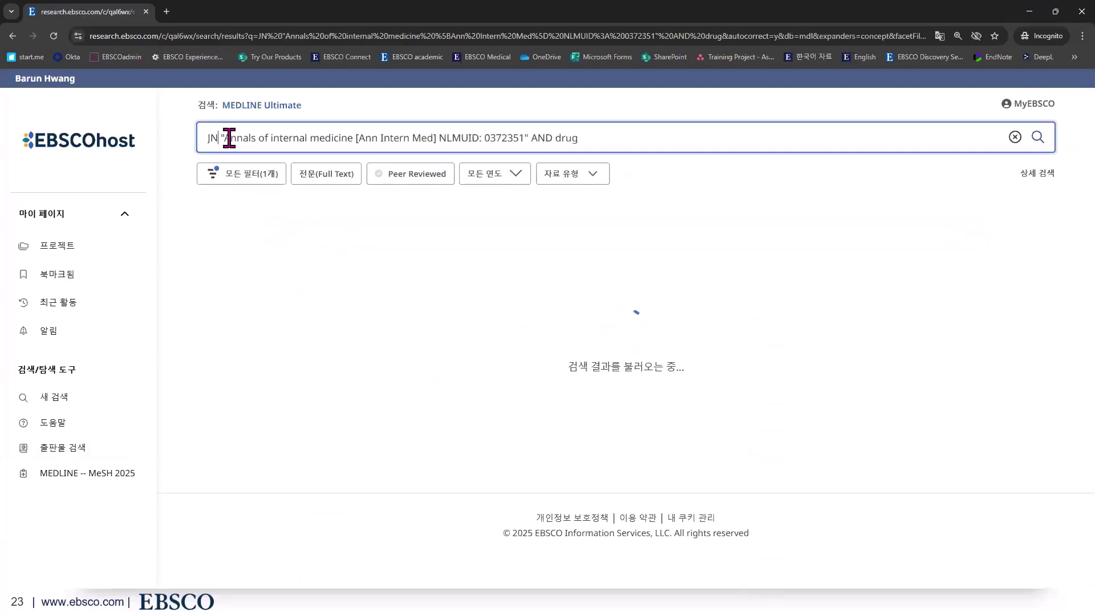
pyautogui.moveTo(223, 139); pyautogui.dragTo(361, 140)
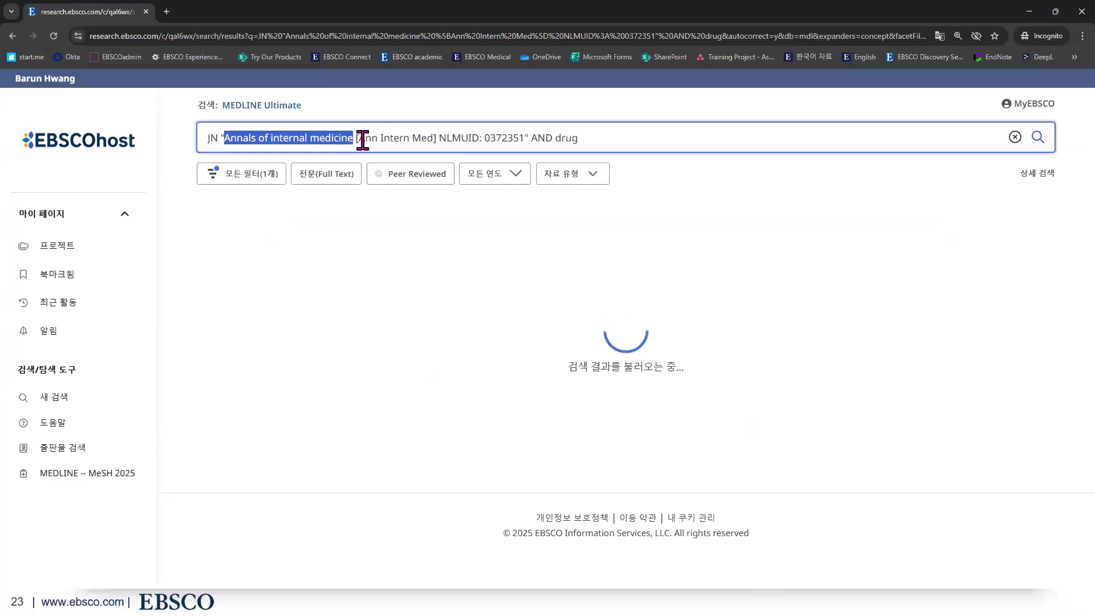
pyautogui.click(461, 137)
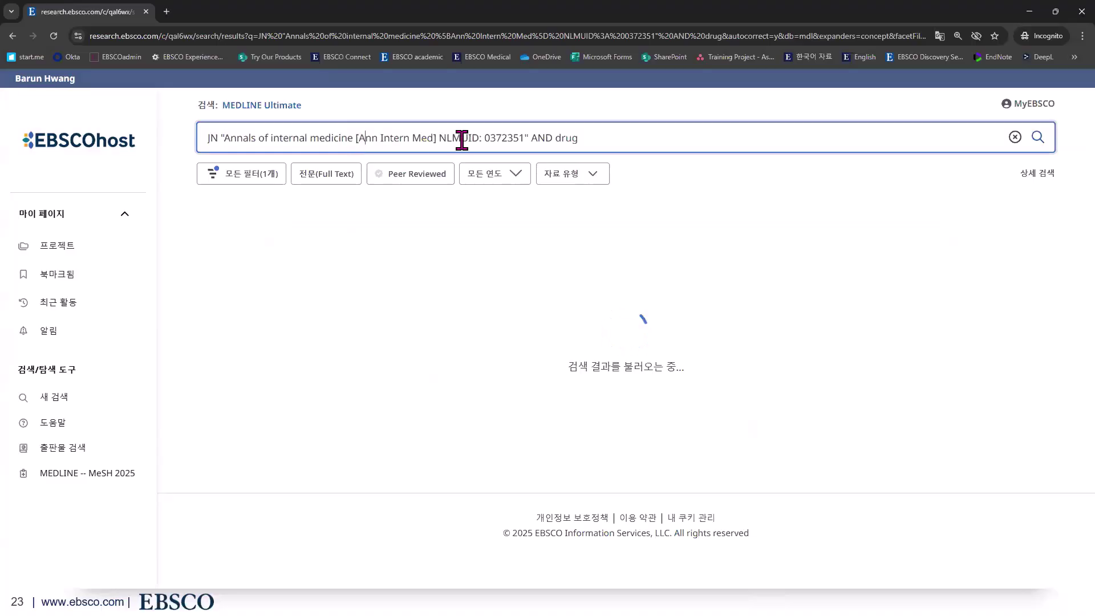
pyautogui.doubleClick(590, 137)
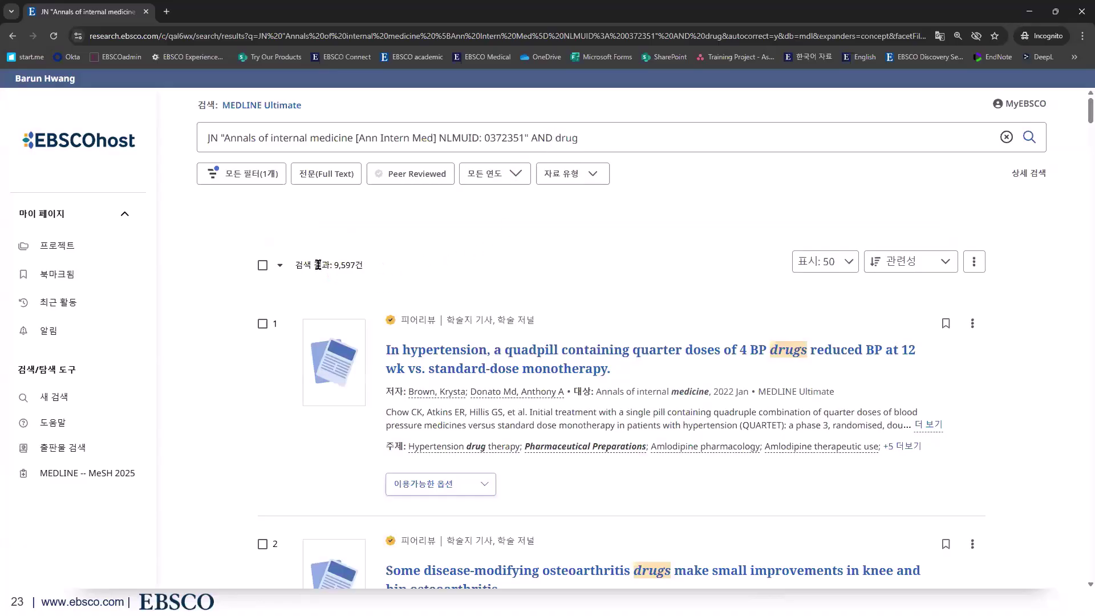
pyautogui.moveTo(319, 264); pyautogui.dragTo(403, 264)
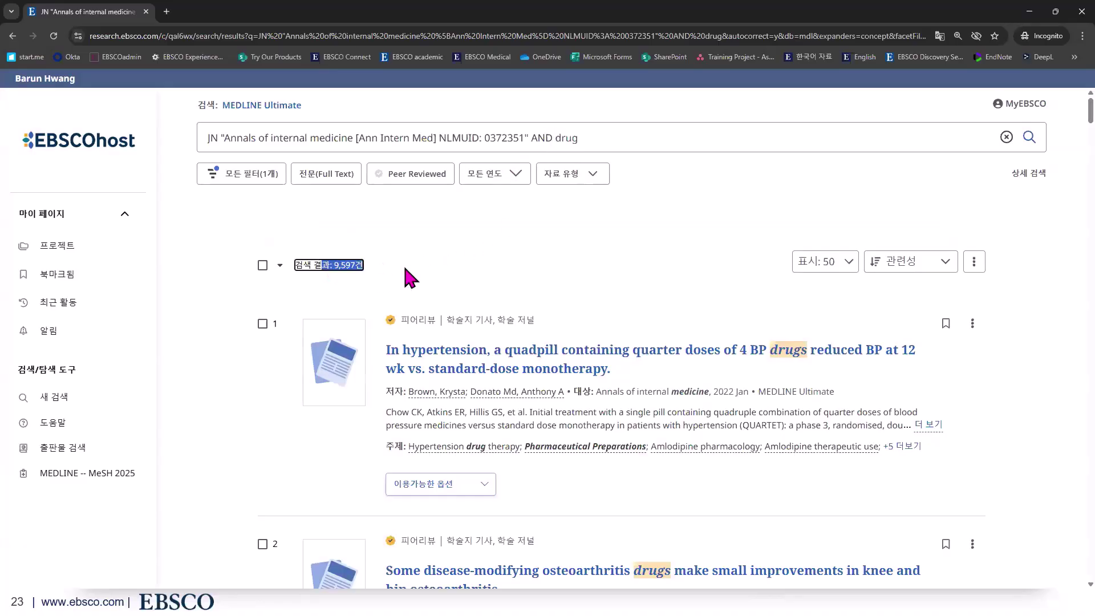
pyautogui.click(405, 270)
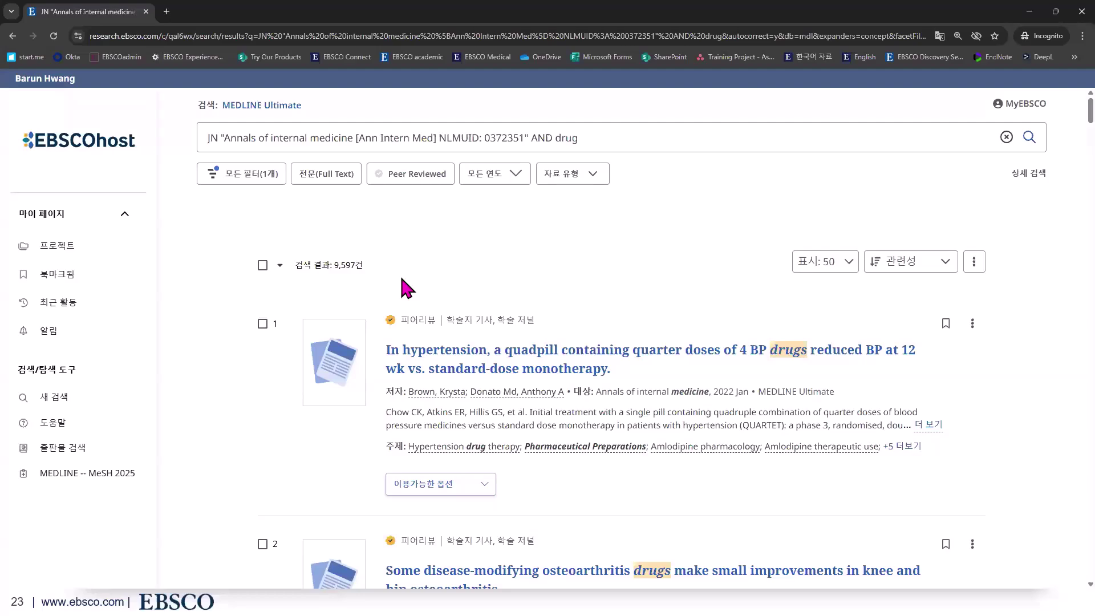
# - Return to the publication search (출판물 검색) and reopen the Annals of internal medicine record at its within-publication search field
pyautogui.click(103, 451)
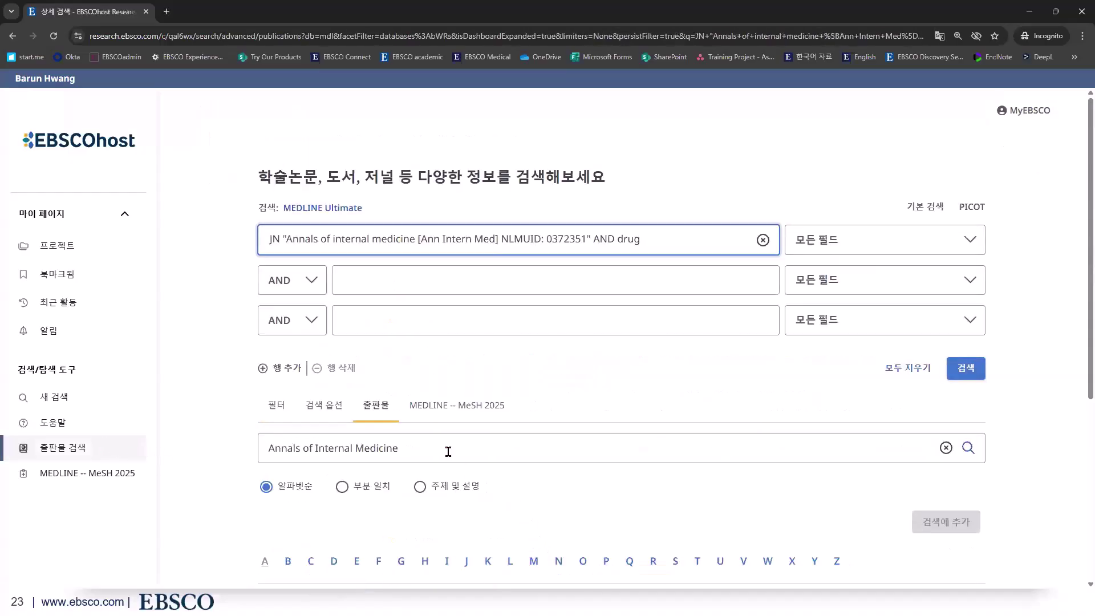
pyautogui.scroll(-2, 450, 456)
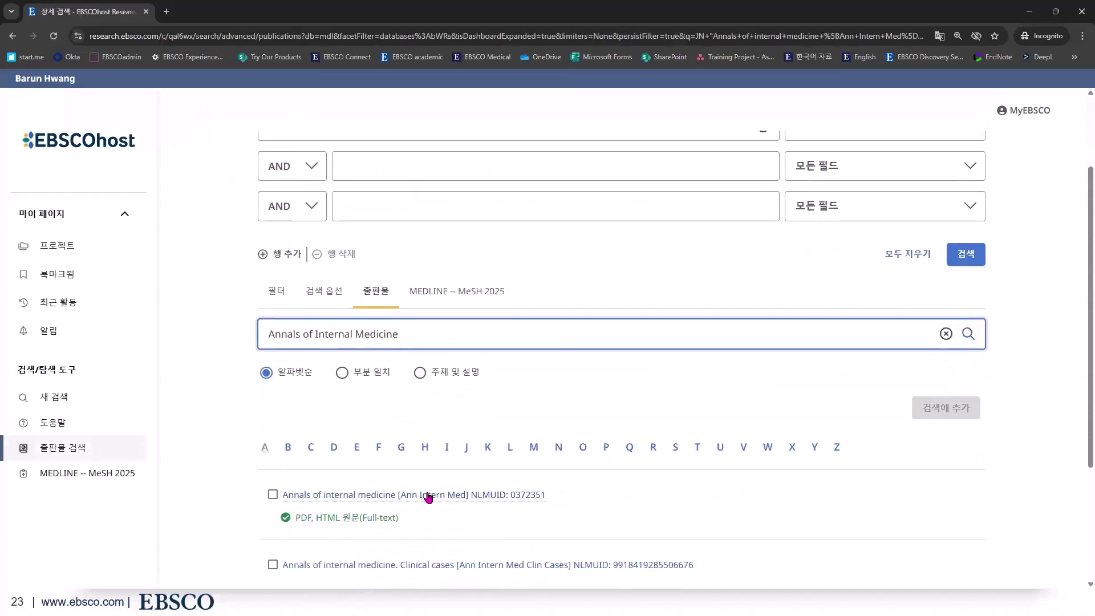
pyautogui.click(427, 492)
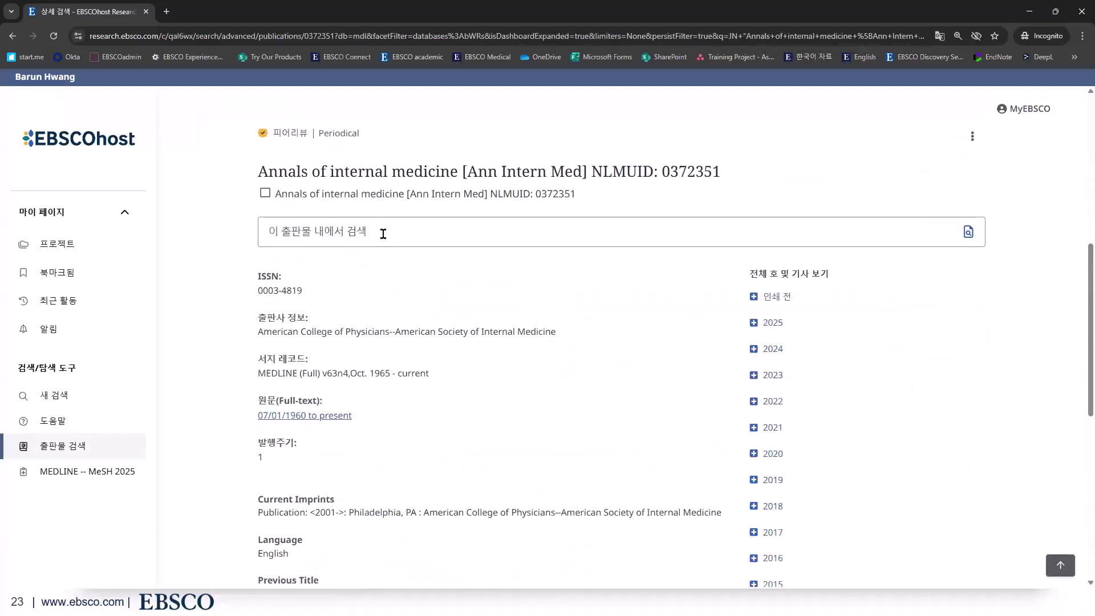
pyautogui.click(315, 234)
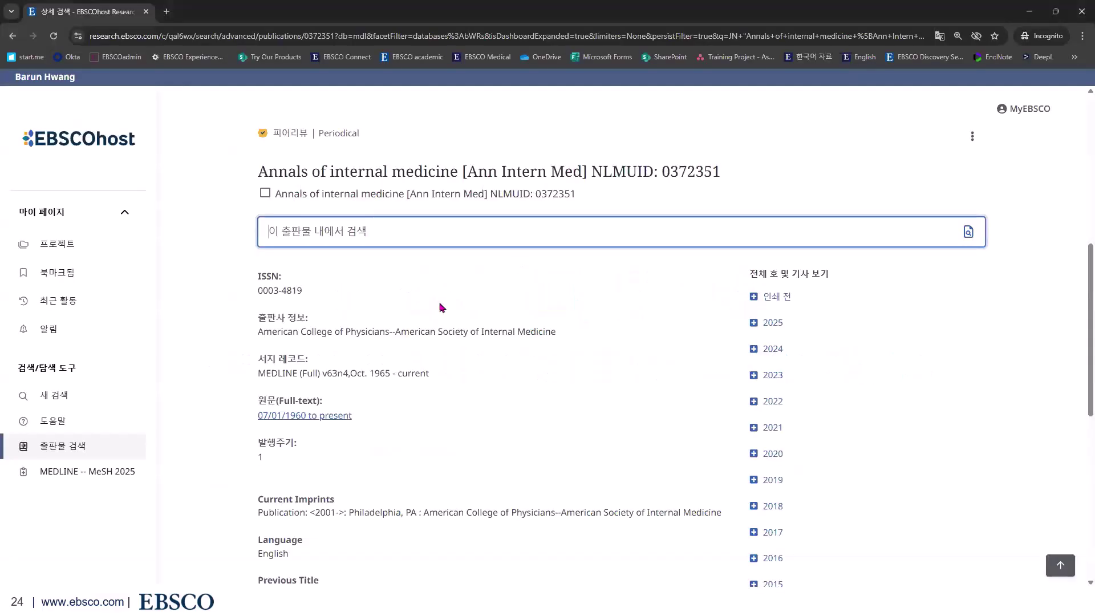
# - Open the MEDLINE -- MeSH 2025 headings and look up the term "dementia"
pyautogui.click(104, 474)
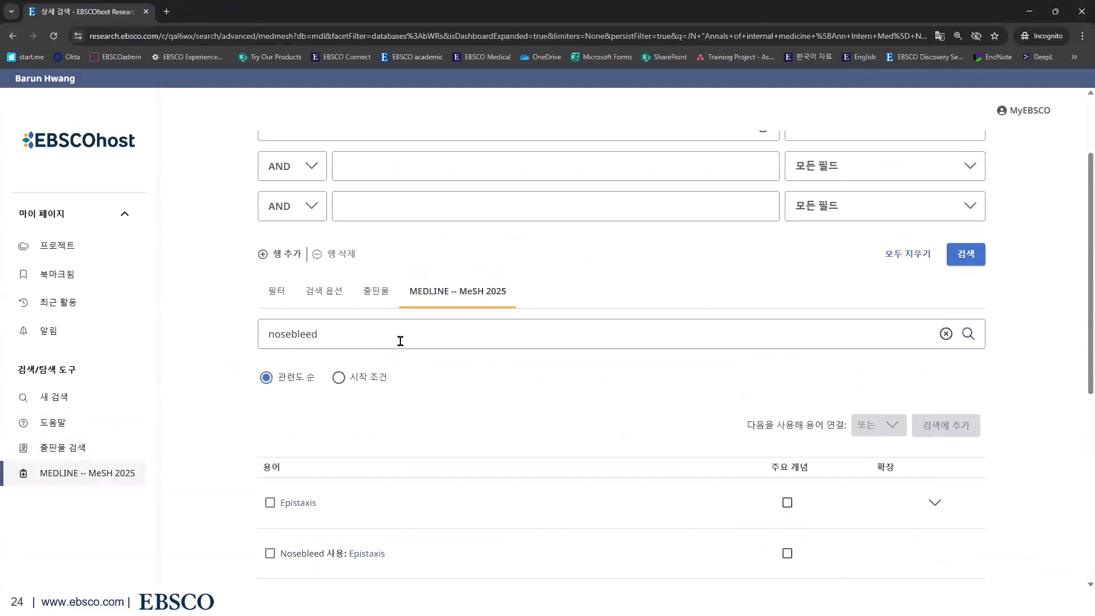
pyautogui.click(394, 336)
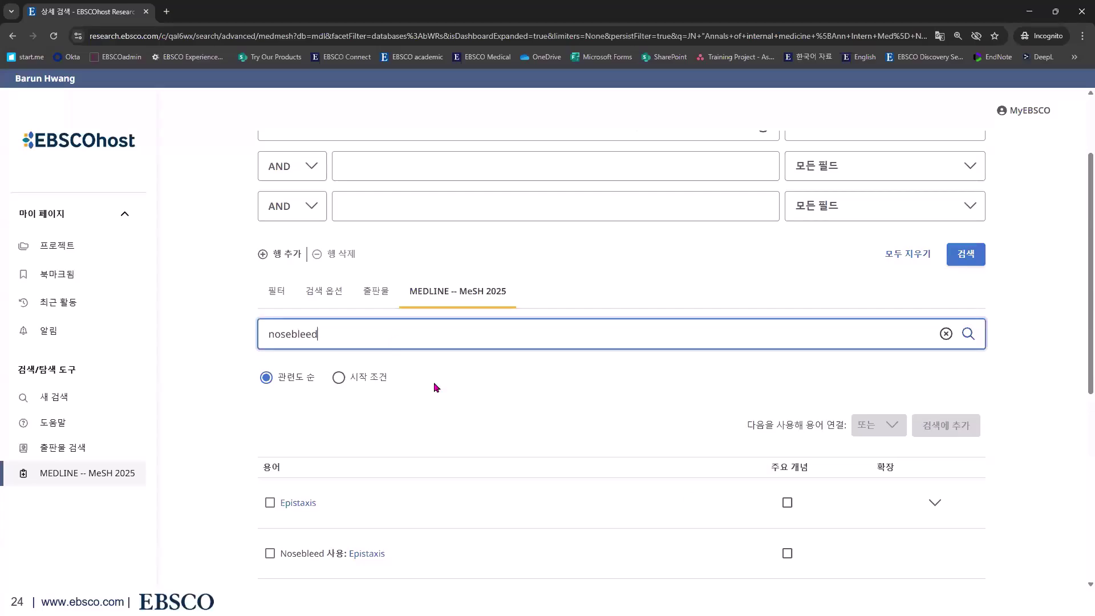
pyautogui.scroll(2, 604, 393)
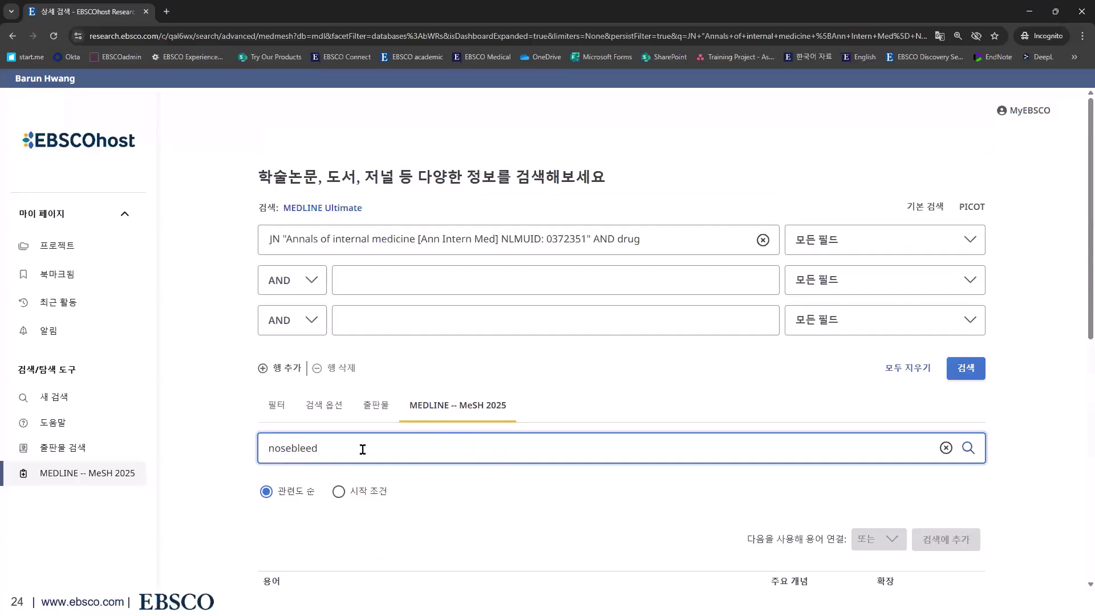
pyautogui.scroll(-1, 444, 443)
pyautogui.scroll(-1, 436, 439)
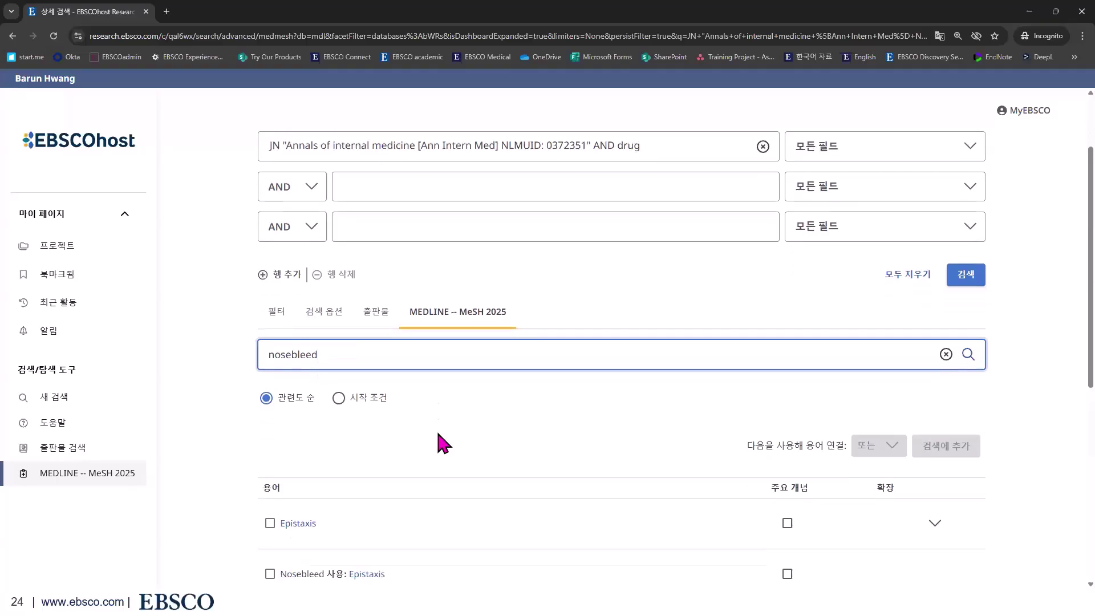
pyautogui.click(377, 337)
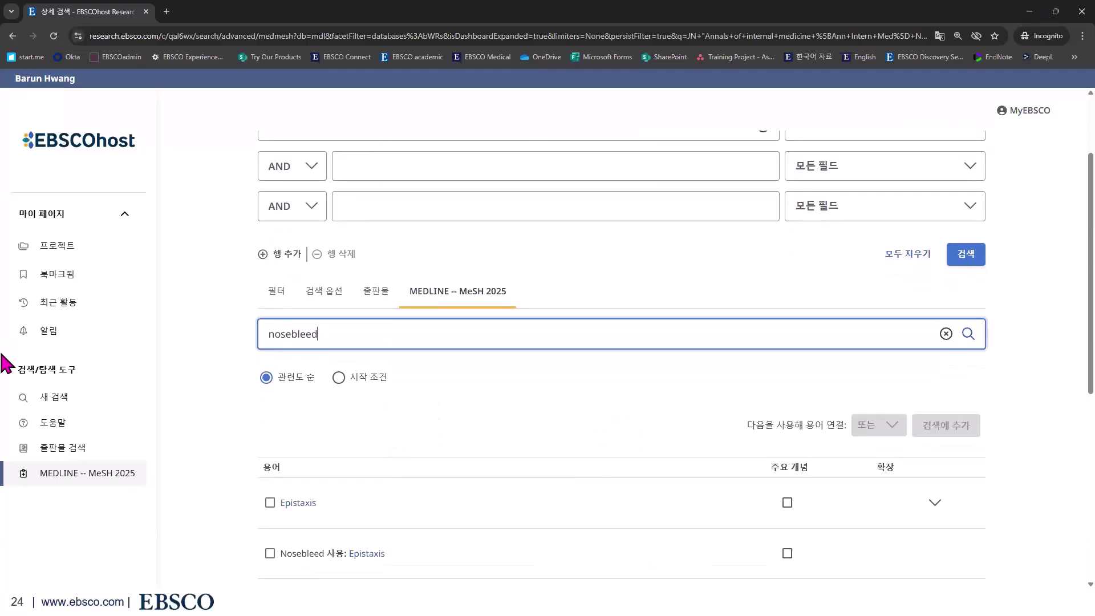
pyautogui.hotkey('ctrl', 'a')
pyautogui.write('dementia')
pyautogui.press('Return')
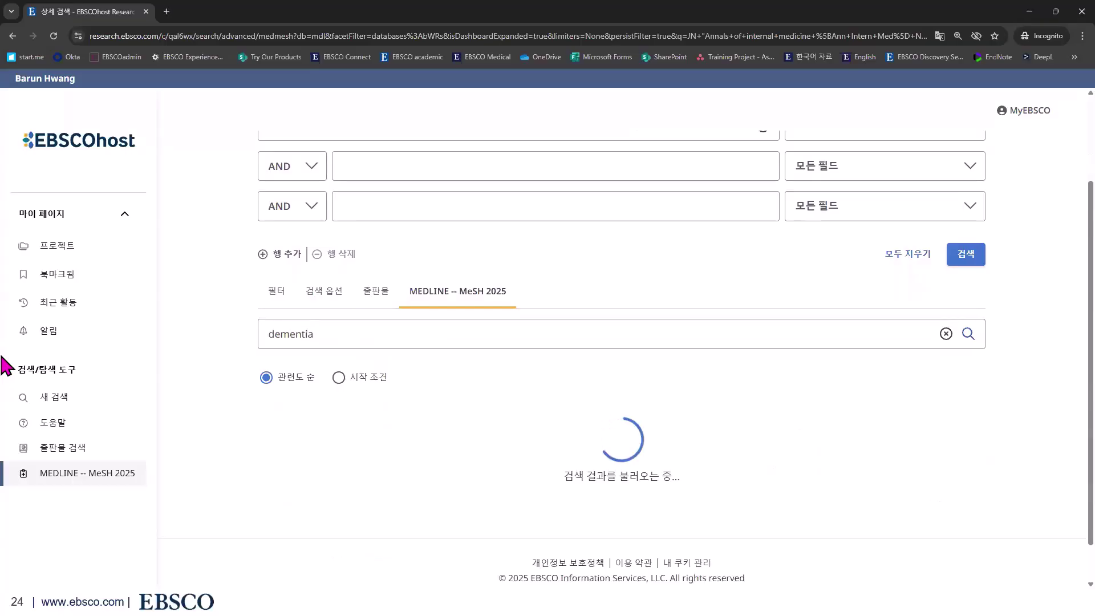
pyautogui.scroll(-2, 460, 457)
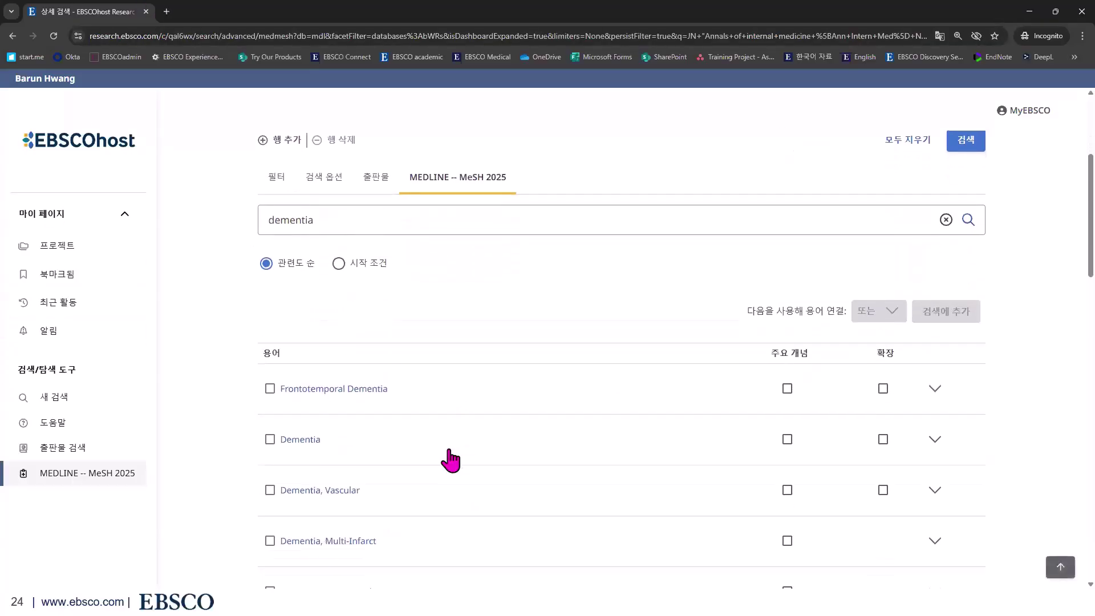
# - Open the Dementia heading from the MeSH term list and examine its definition, related terms and narrower terms in the tree
pyautogui.click(288, 220)
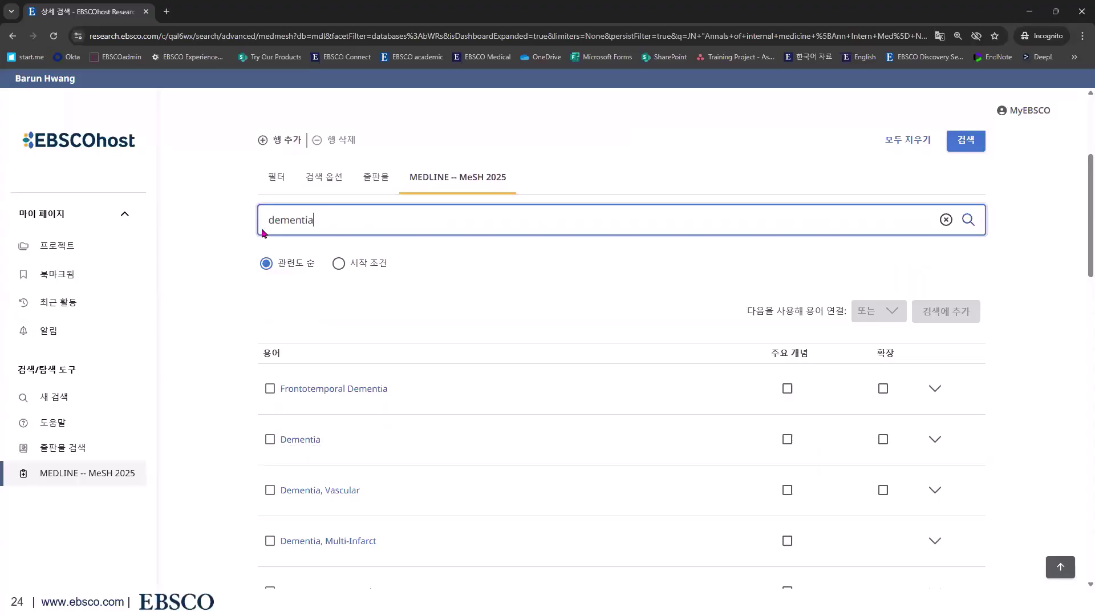
pyautogui.doubleClick(291, 220)
pyautogui.click(350, 328)
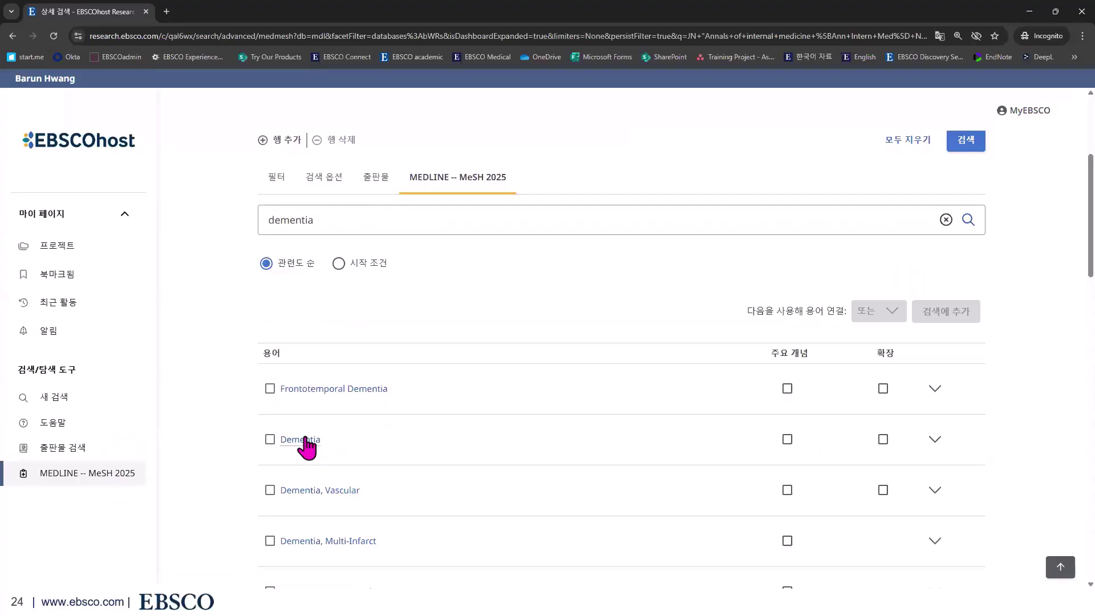
pyautogui.click(303, 439)
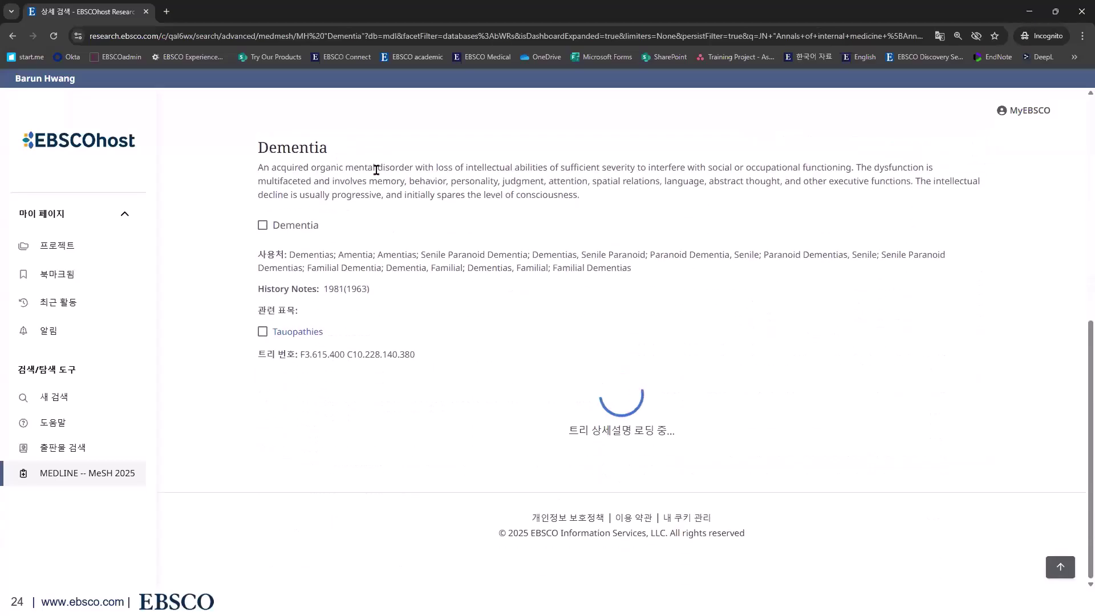
pyautogui.tripleClick(271, 197)
pyautogui.click(542, 276)
pyautogui.scroll(-1, 542, 276)
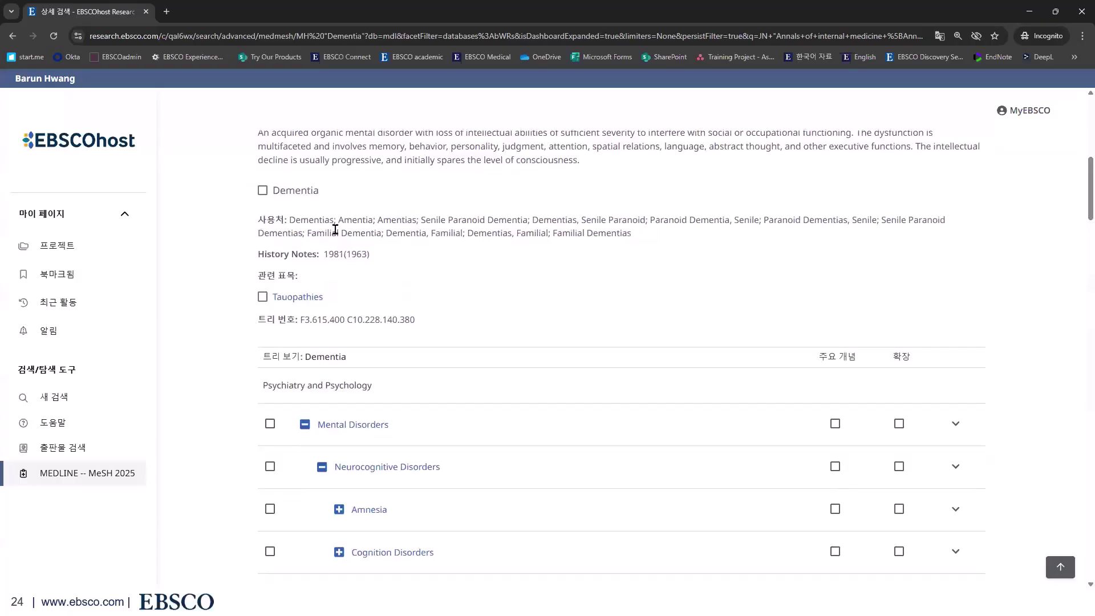
pyautogui.scroll(-3, 484, 302)
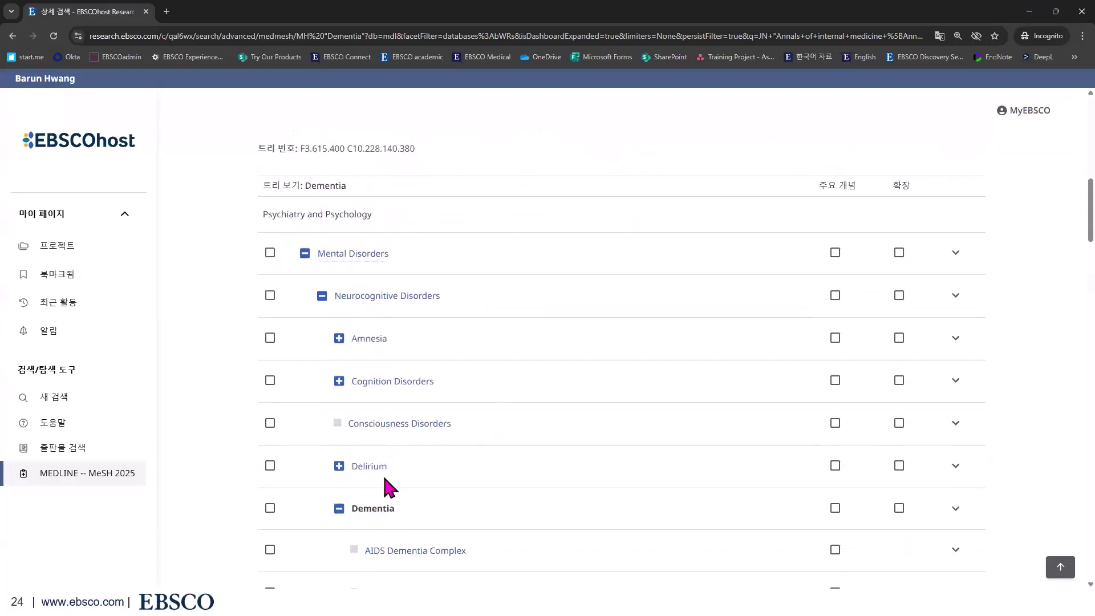
pyautogui.scroll(-2, 402, 516)
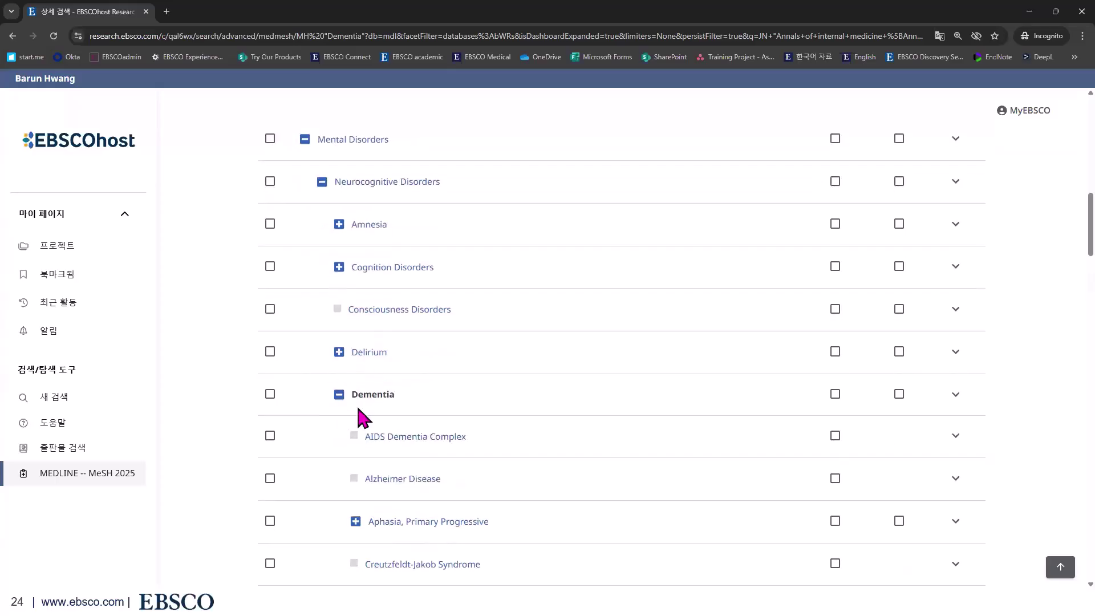
pyautogui.scroll(-1, 456, 370)
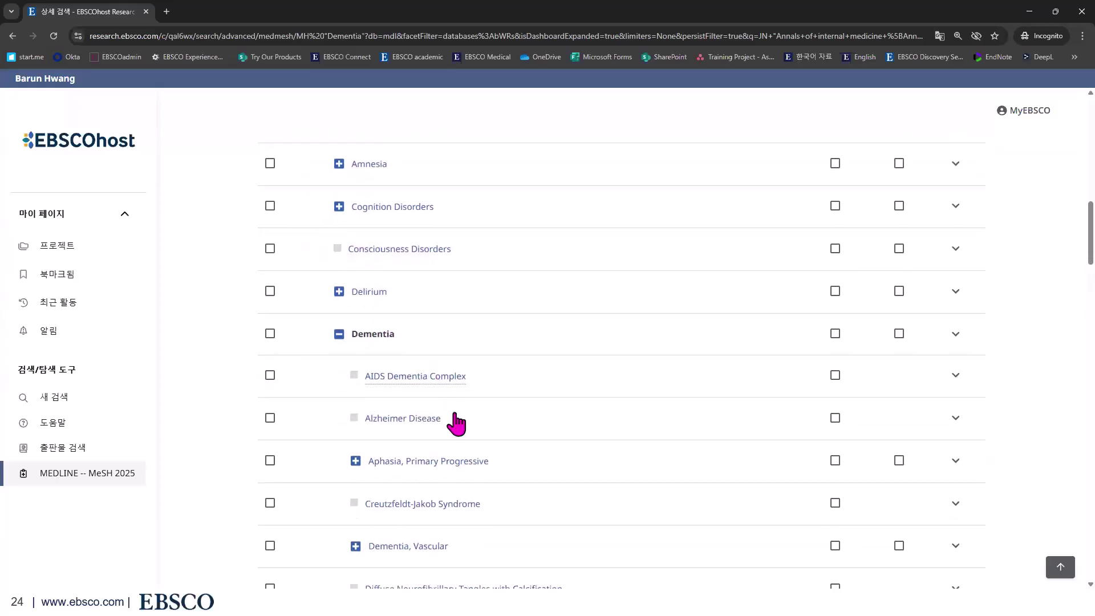
pyautogui.scroll(-2, 469, 514)
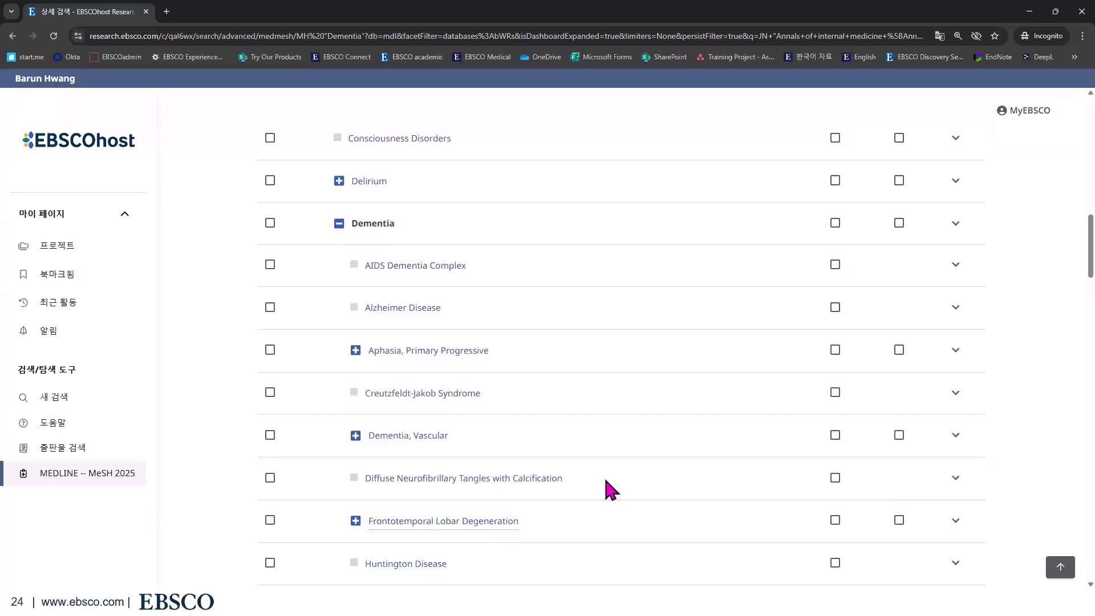
# - Select the Dementia heading in the MeSH tree with its narrower terms exploded (확장) and add it to the search
pyautogui.scroll(4, 605, 482)
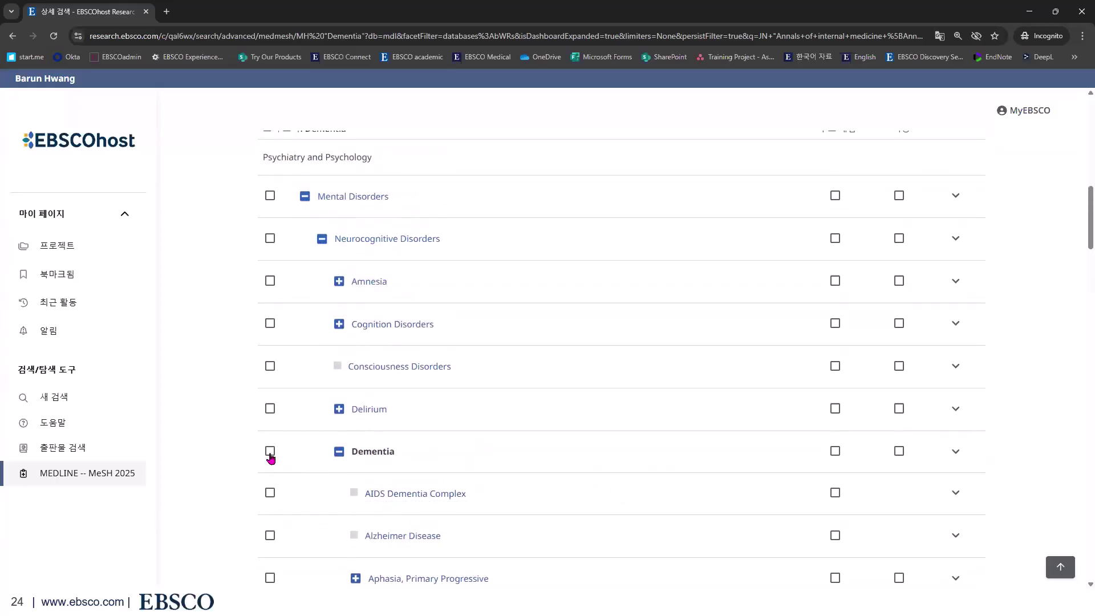
pyautogui.click(368, 449)
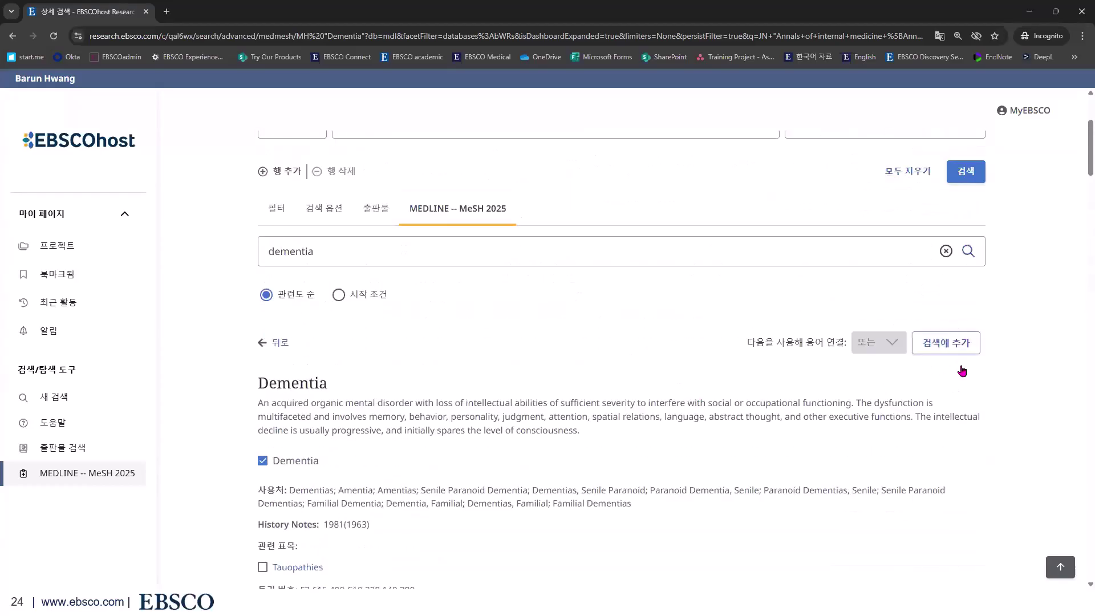
pyautogui.click(962, 370)
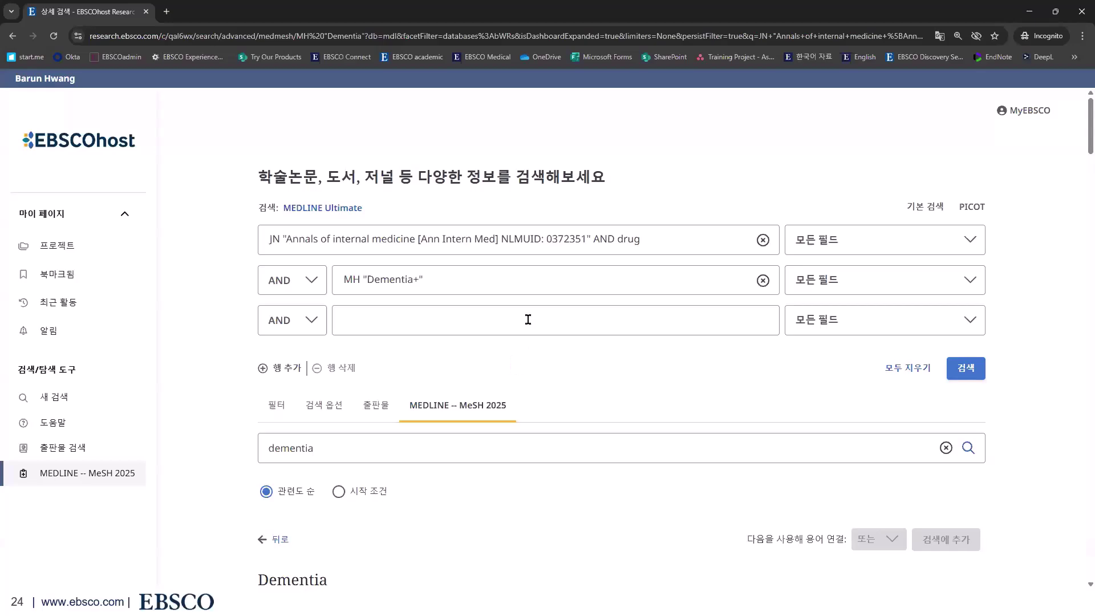
# - Replace the journal query in the first search row with MH "Dementia+" from the second row and run the search
pyautogui.click(762, 240)
pyautogui.moveTo(433, 280); pyautogui.dragTo(133, 309)
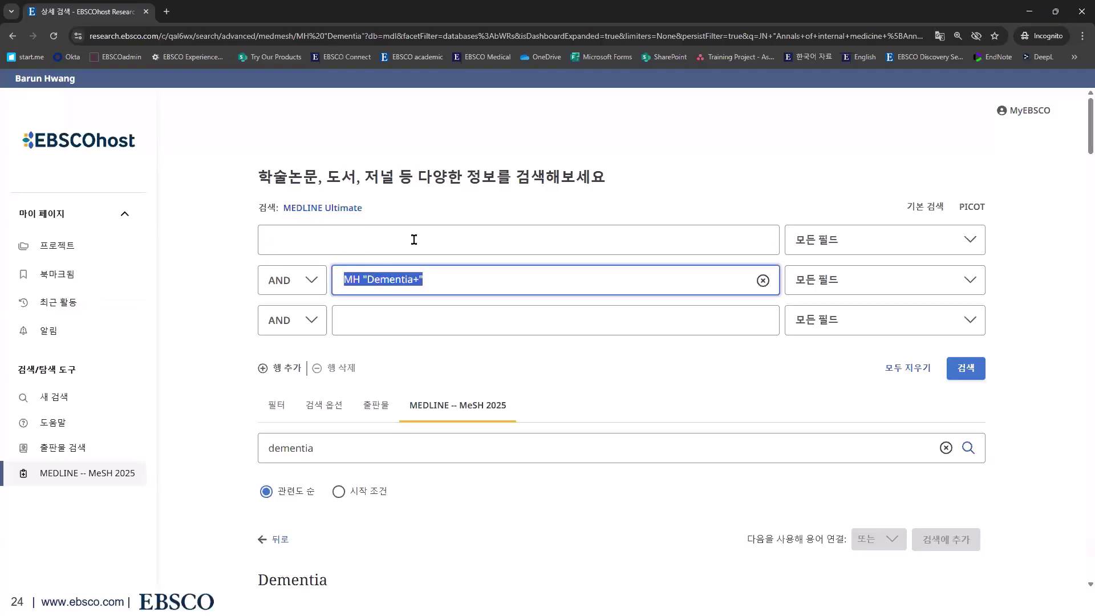
pyautogui.hotkey('ctrl', 'x')
pyautogui.click(414, 239)
pyautogui.hotkey('ctrl', 'v')
pyautogui.click(972, 370)
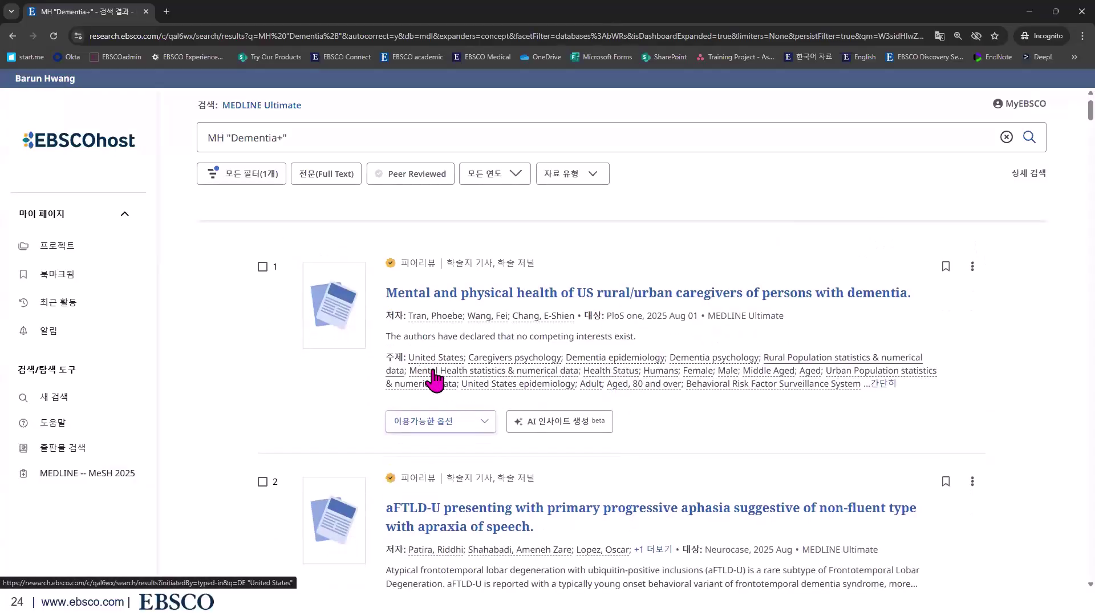
# - Open the record of the first dementia result and examine its MeSH 용어 list
pyautogui.click(513, 292)
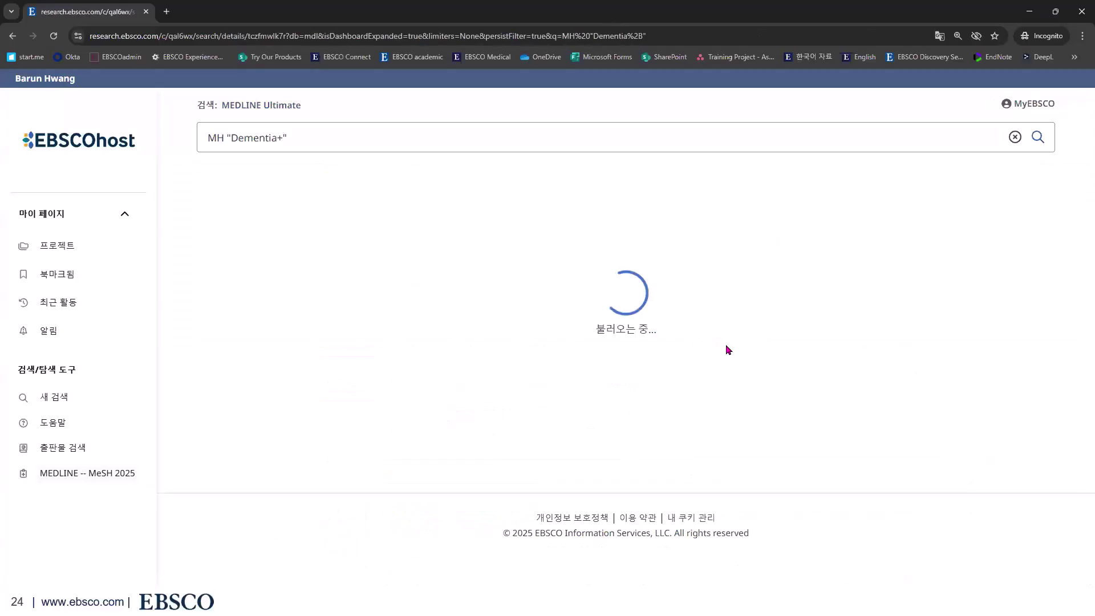
pyautogui.scroll(-3, 744, 406)
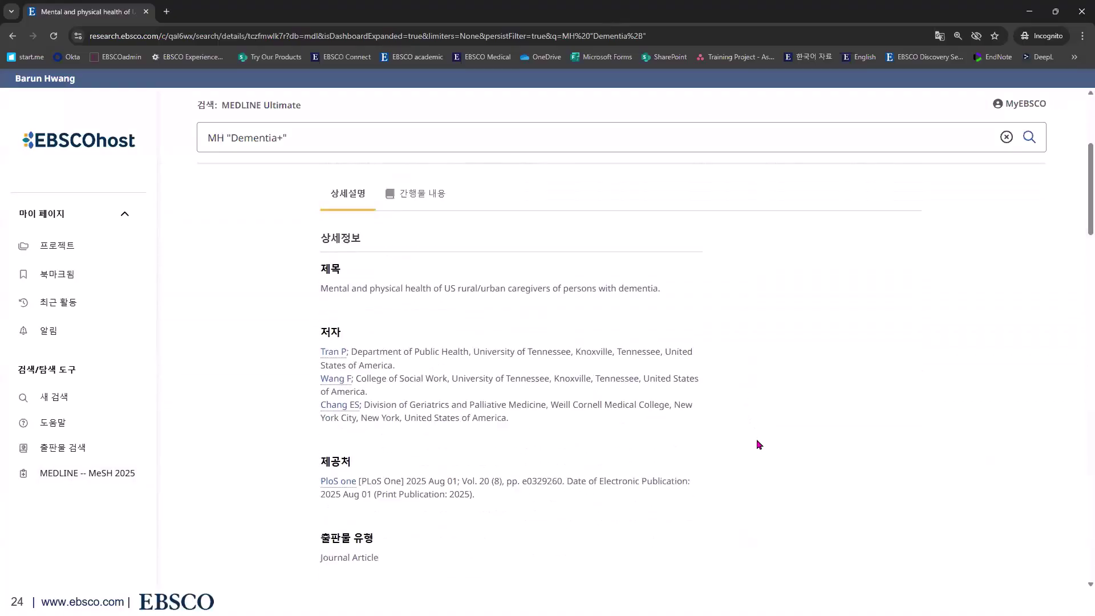
pyautogui.scroll(-10, 759, 444)
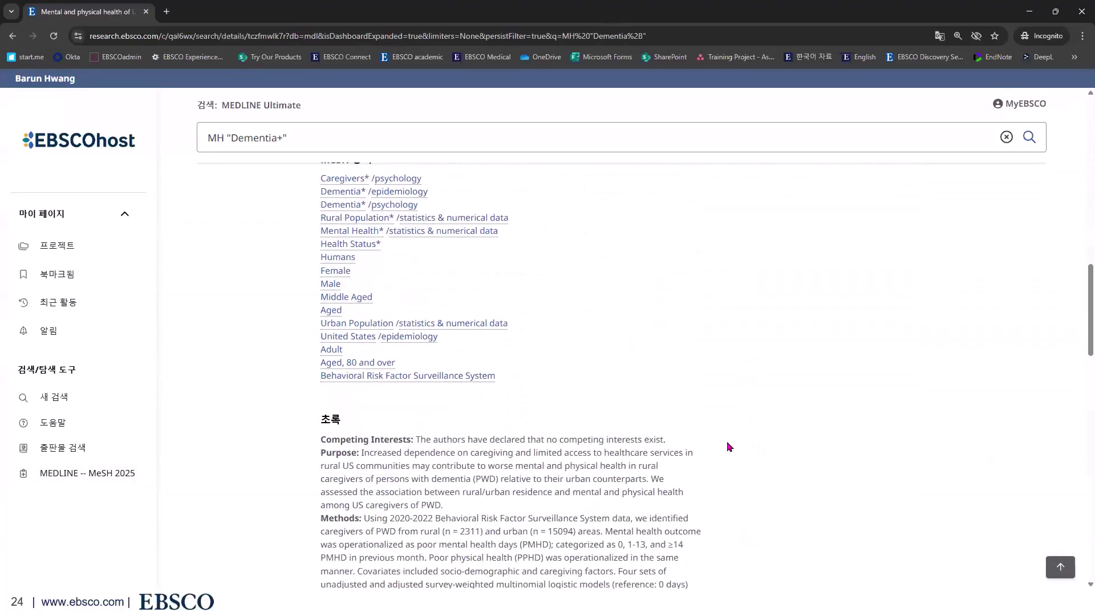
pyautogui.scroll(2, 728, 445)
pyautogui.moveTo(323, 268); pyautogui.dragTo(456, 281)
pyautogui.click(465, 312)
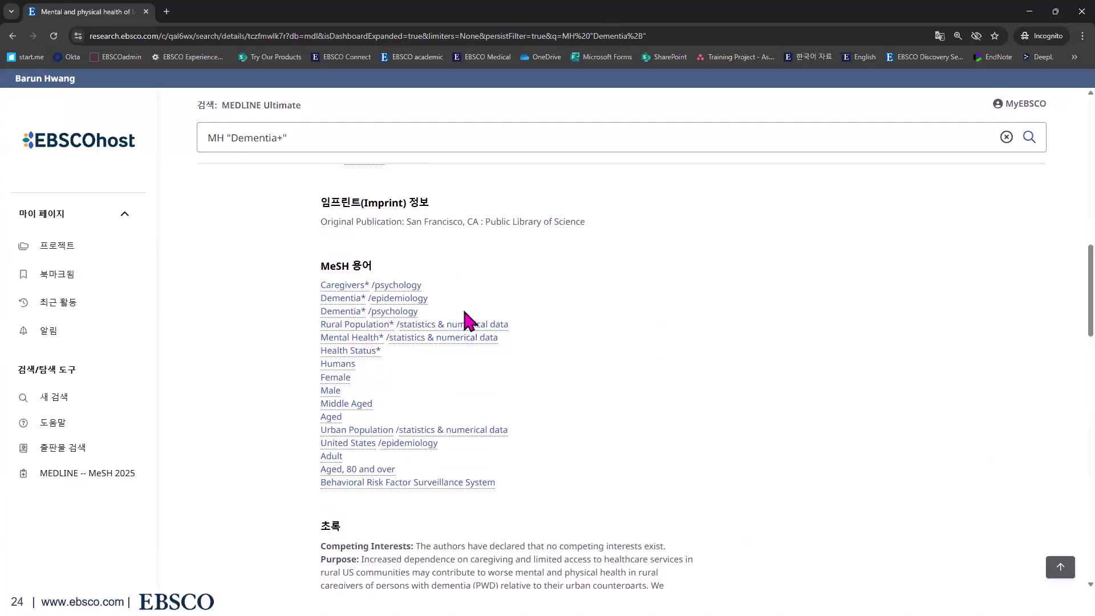
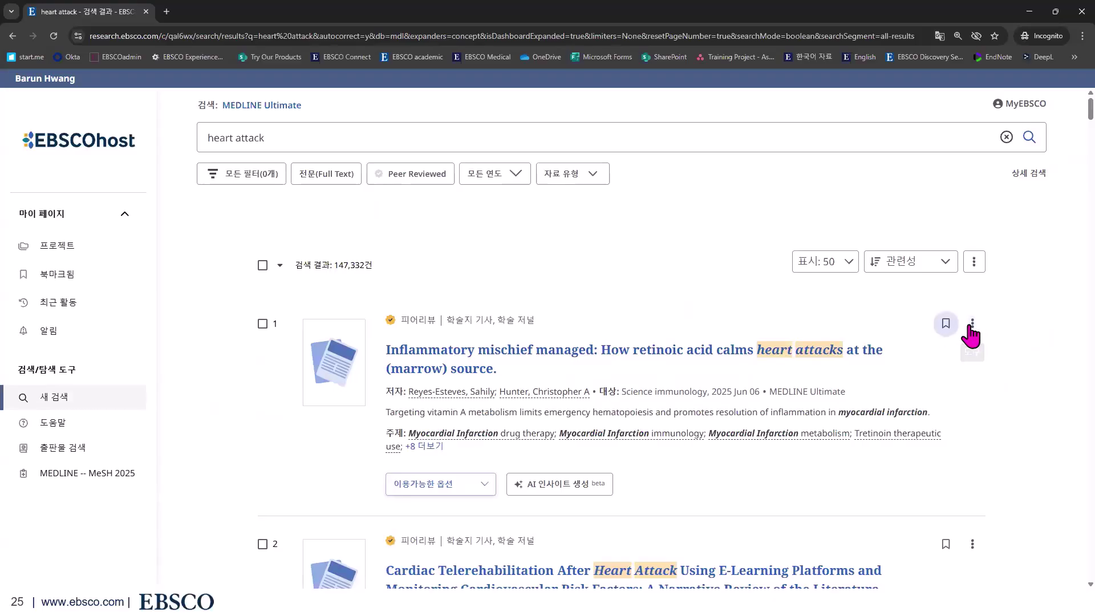
# - Bookmark the first three articles in the heart attack search results
pyautogui.click(946, 326)
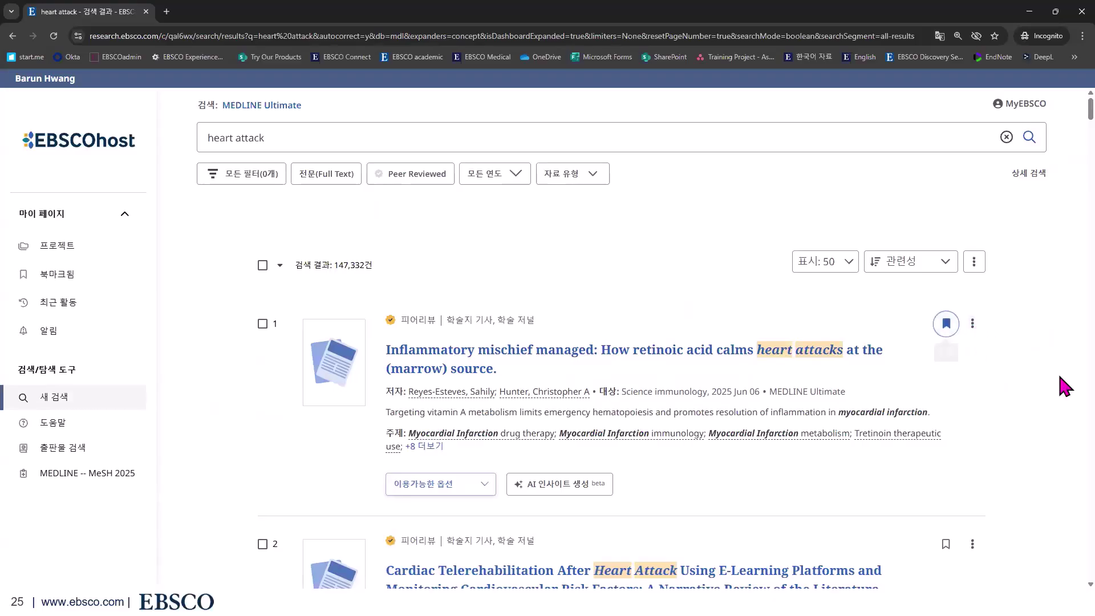
pyautogui.click(57, 274)
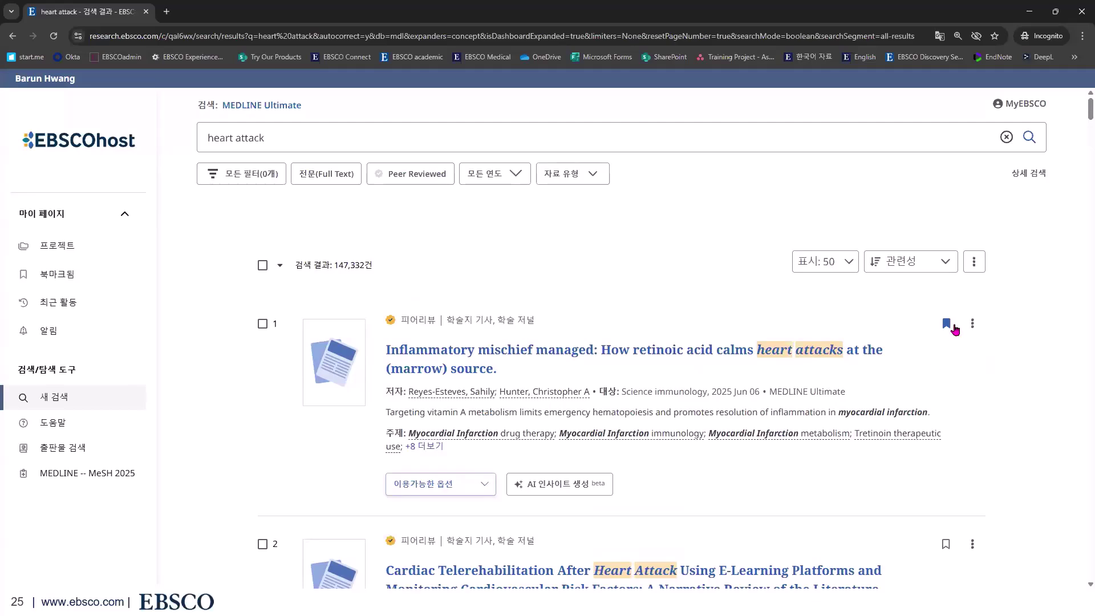
pyautogui.click(946, 543)
pyautogui.scroll(-1, 1003, 516)
pyautogui.scroll(-3, 950, 529)
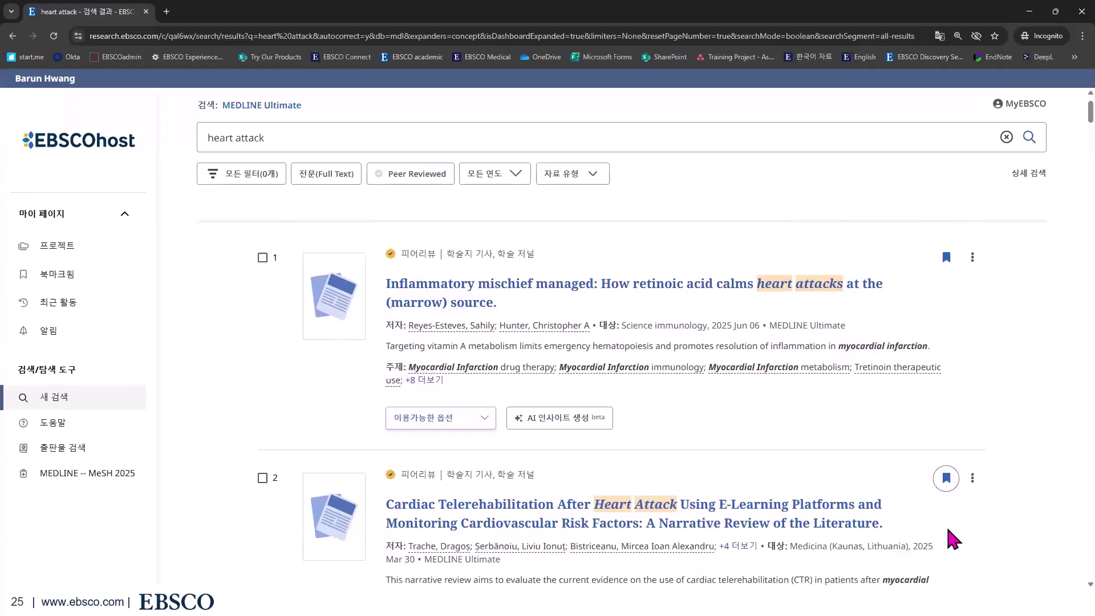
pyautogui.click(945, 549)
pyautogui.scroll(1, 1009, 494)
pyautogui.scroll(3, 1014, 500)
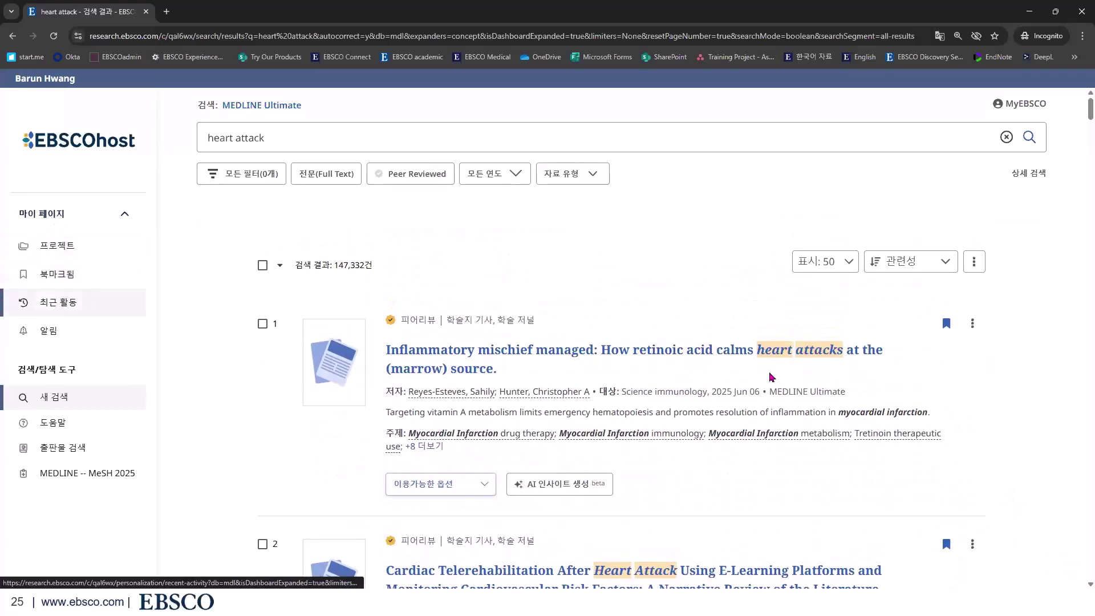
# - Preview the first article's citation in Chicago 17th Edition (Notes & Bibliography) style and check the citation export options
pyautogui.click(973, 324)
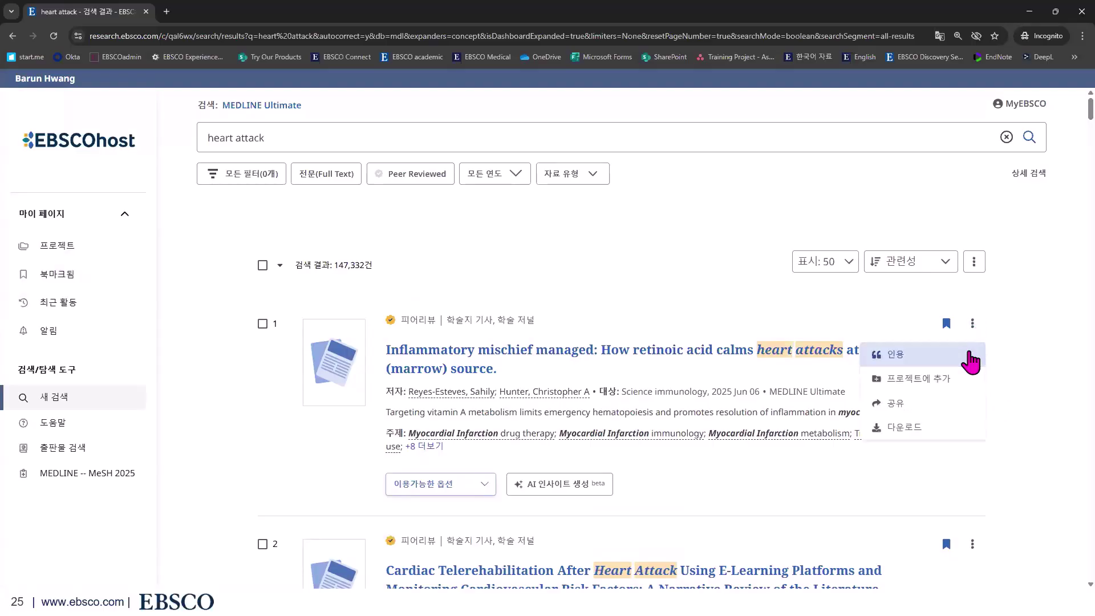
pyautogui.click(968, 354)
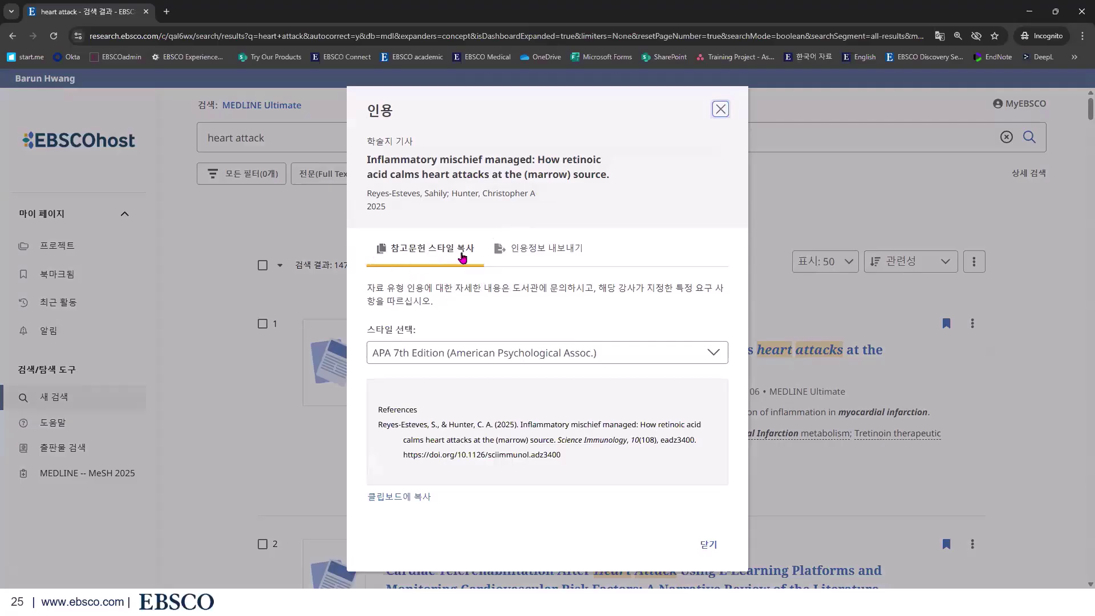
pyautogui.click(671, 357)
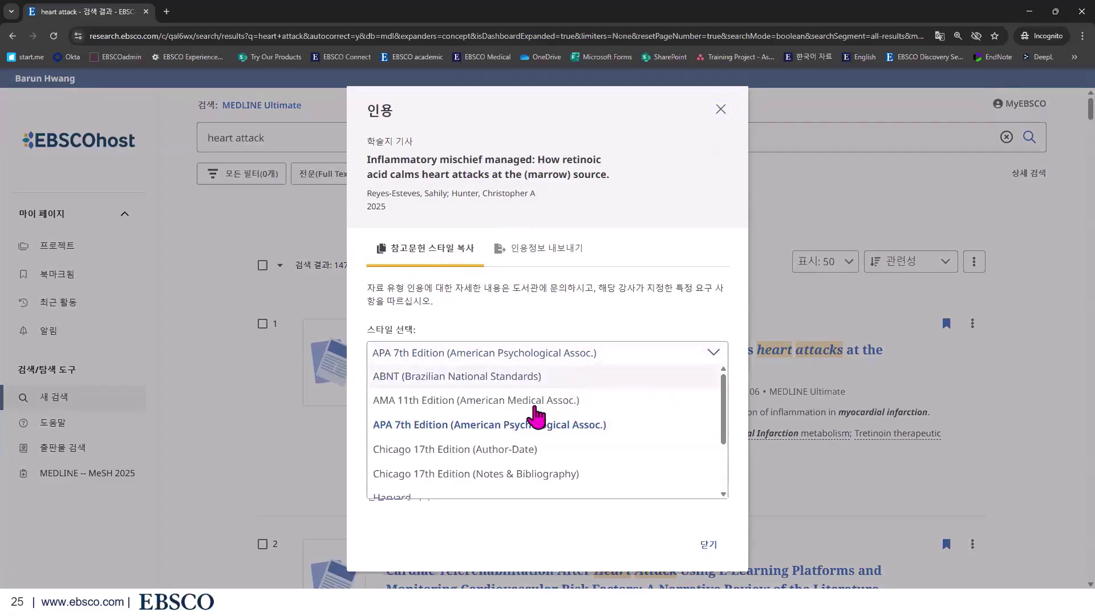
pyautogui.scroll(-3, 525, 465)
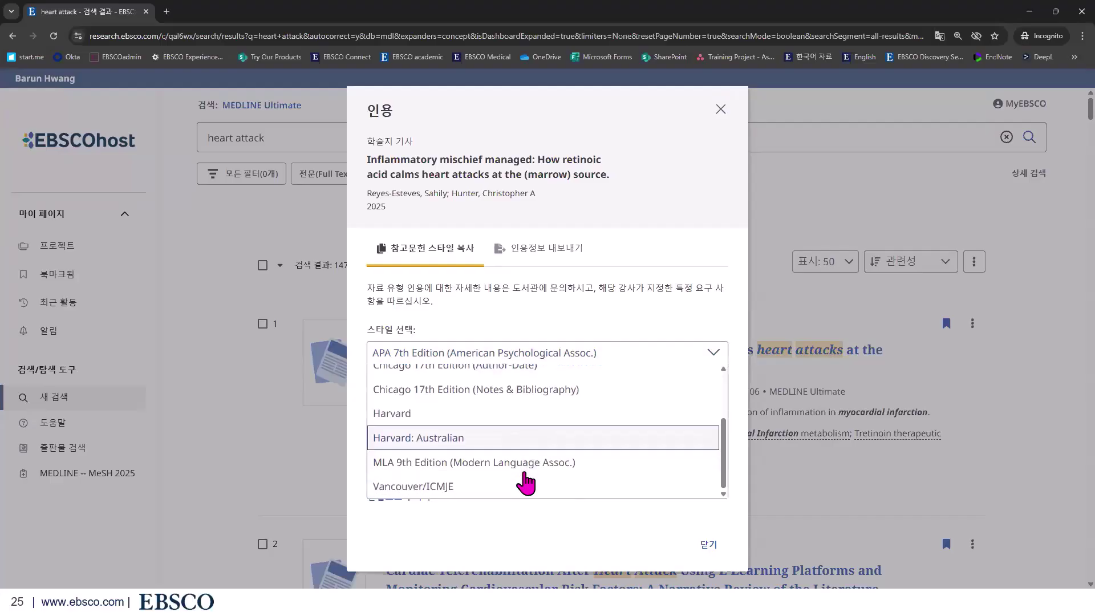
pyautogui.click(496, 390)
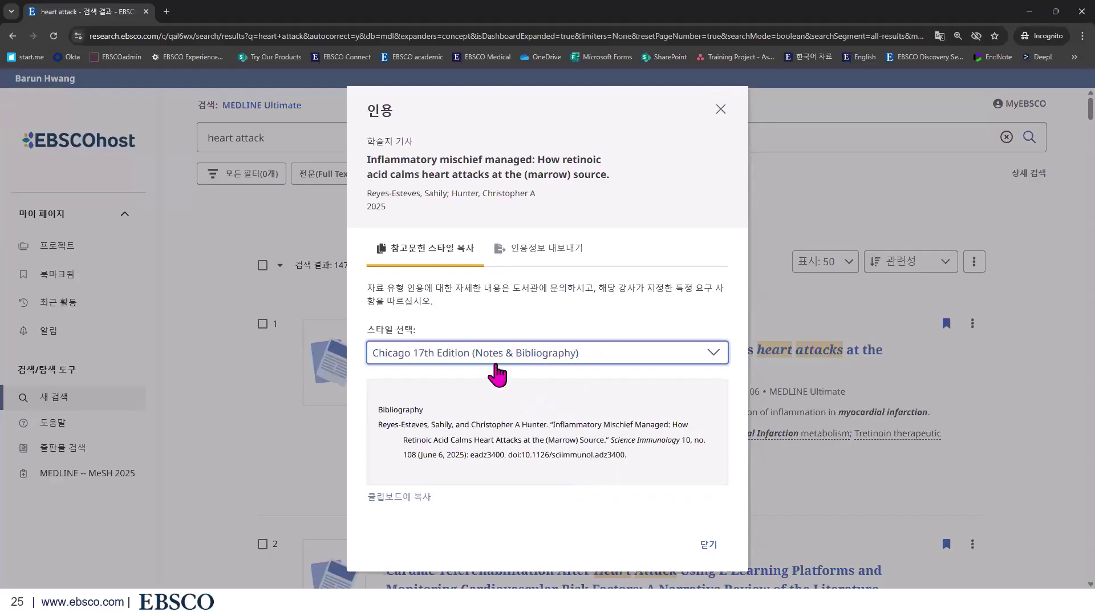
pyautogui.moveTo(653, 461); pyautogui.dragTo(528, 424)
pyautogui.click(528, 443)
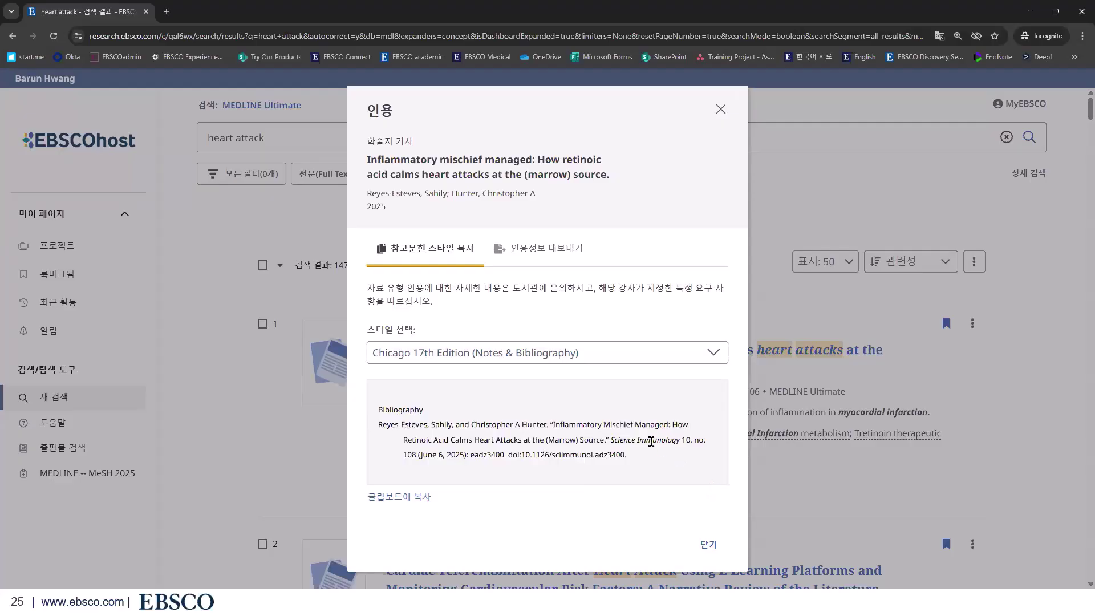
pyautogui.click(552, 252)
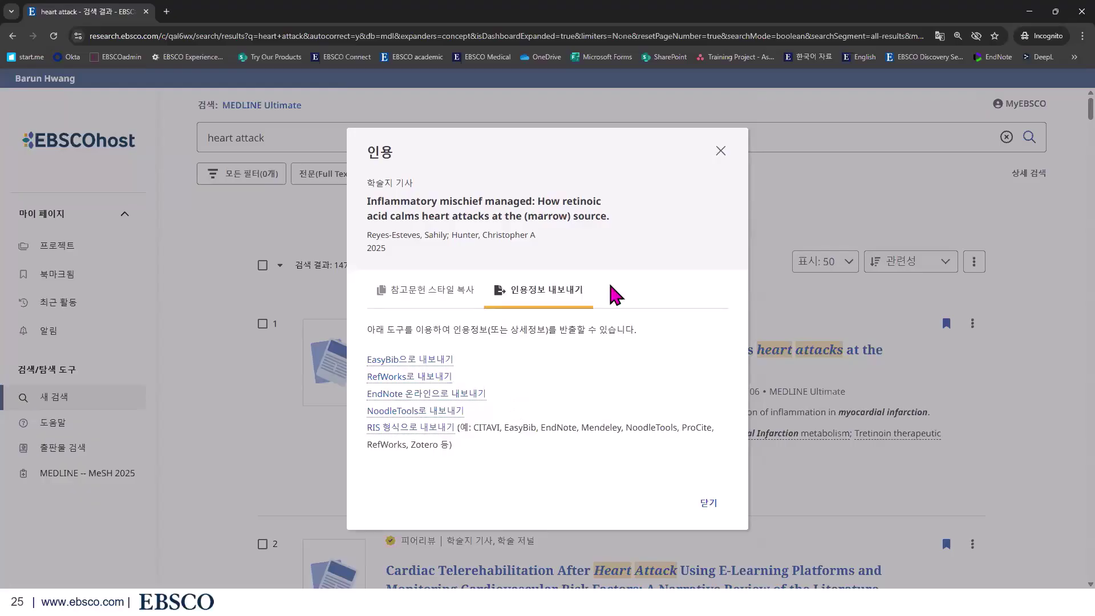
pyautogui.click(764, 206)
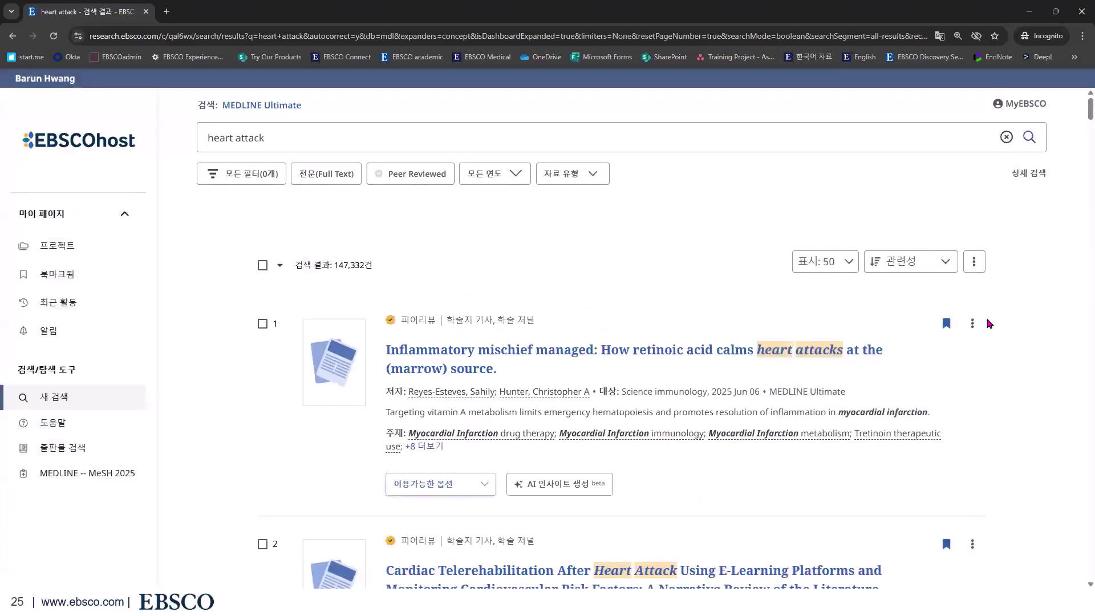
# - View the projects to which the first article can be added, without adding it to any
pyautogui.click(972, 324)
pyautogui.click(918, 379)
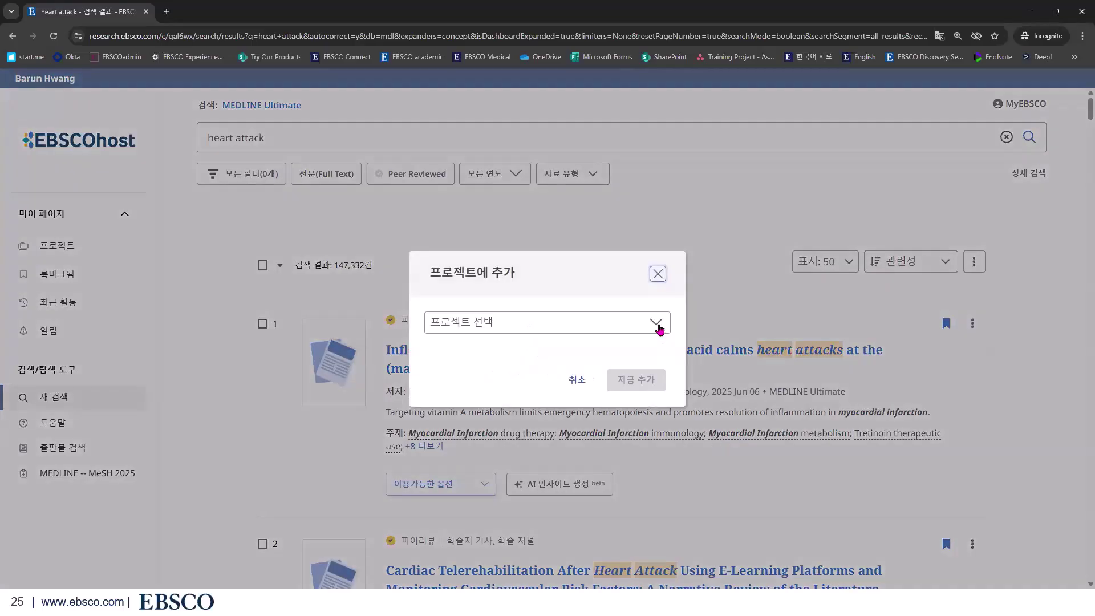
pyautogui.click(656, 323)
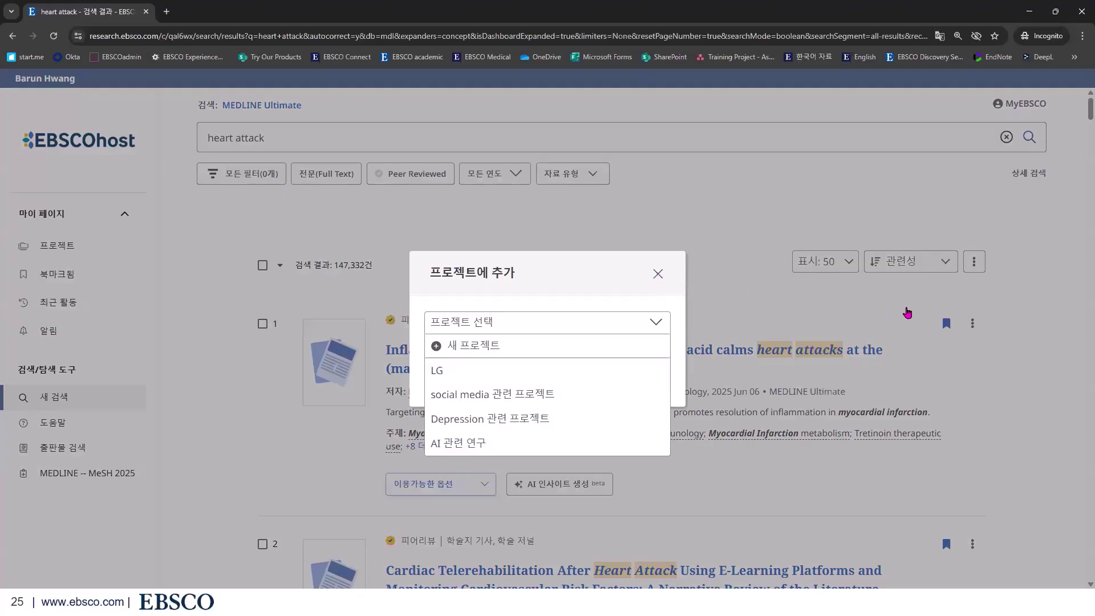
pyautogui.click(797, 314)
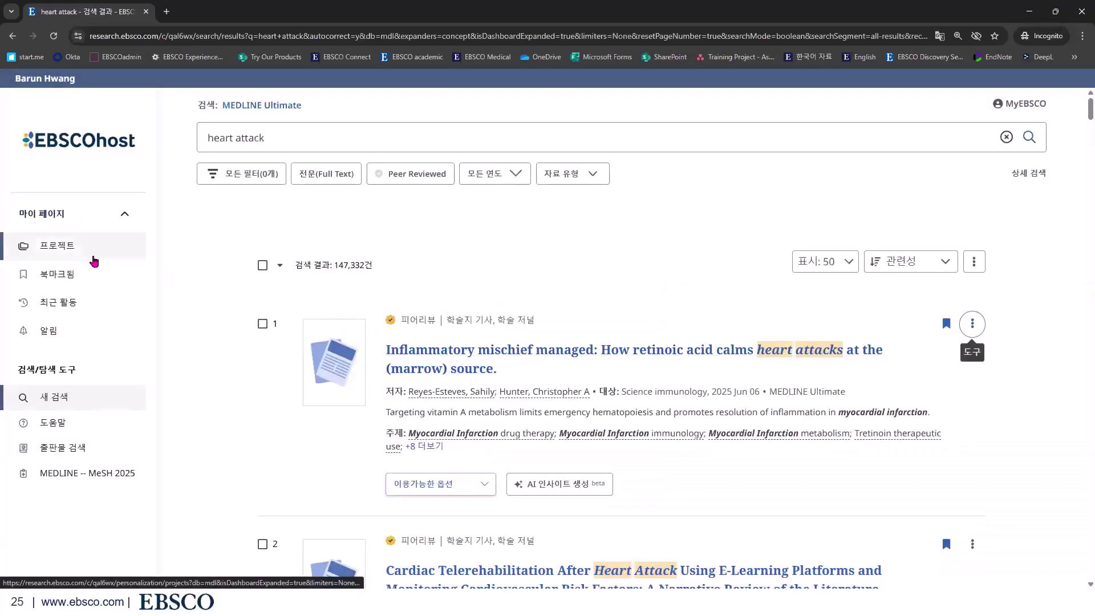
# - View the sharing options for the first article and examine the attachment note in its email form
pyautogui.click(972, 325)
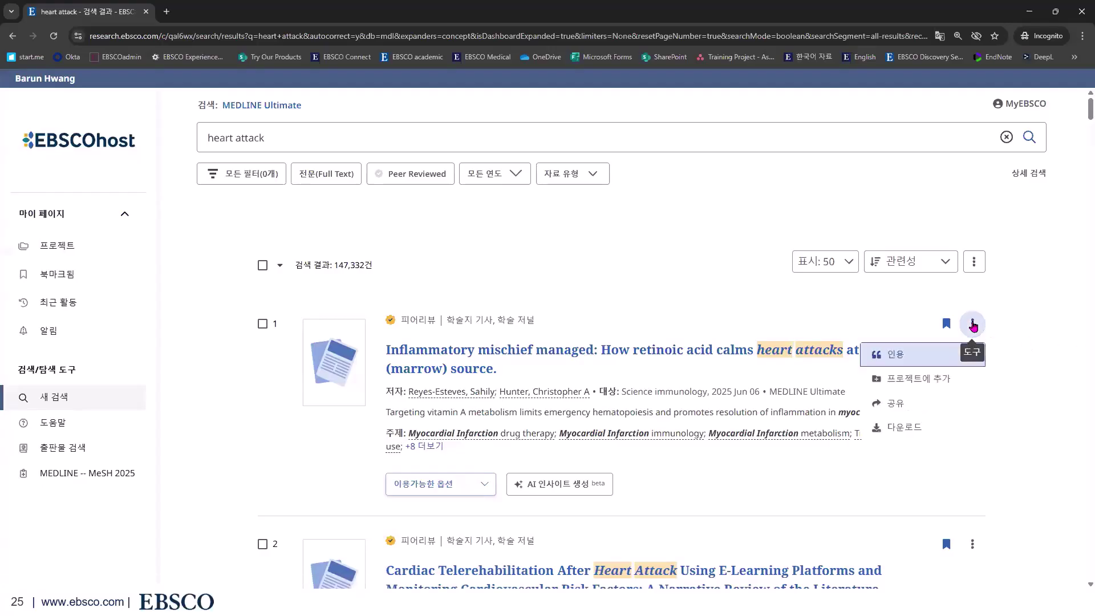
pyautogui.click(924, 406)
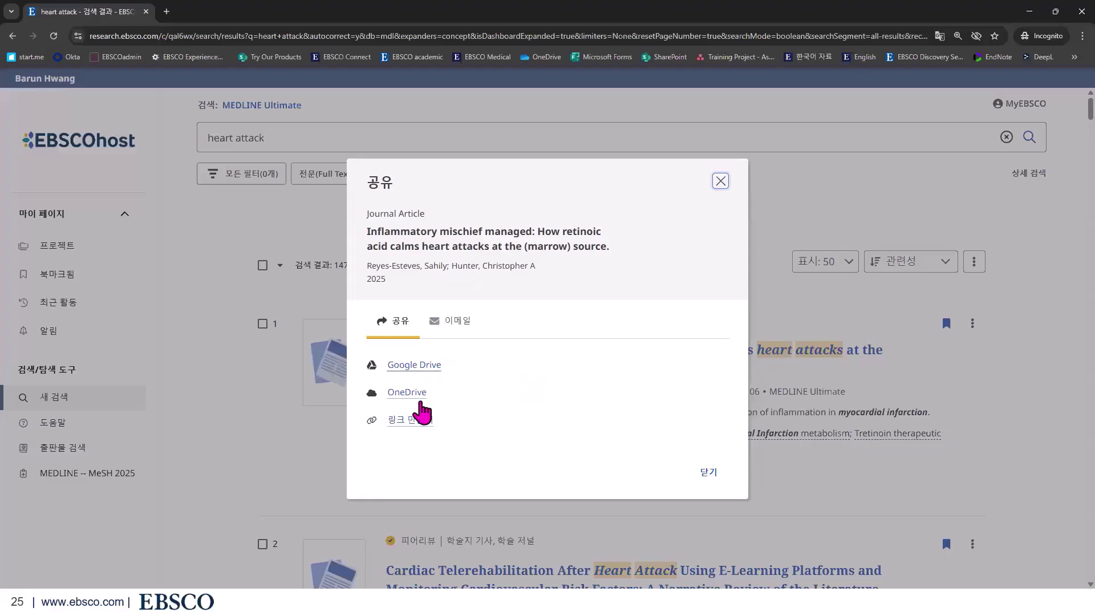
pyautogui.click(458, 322)
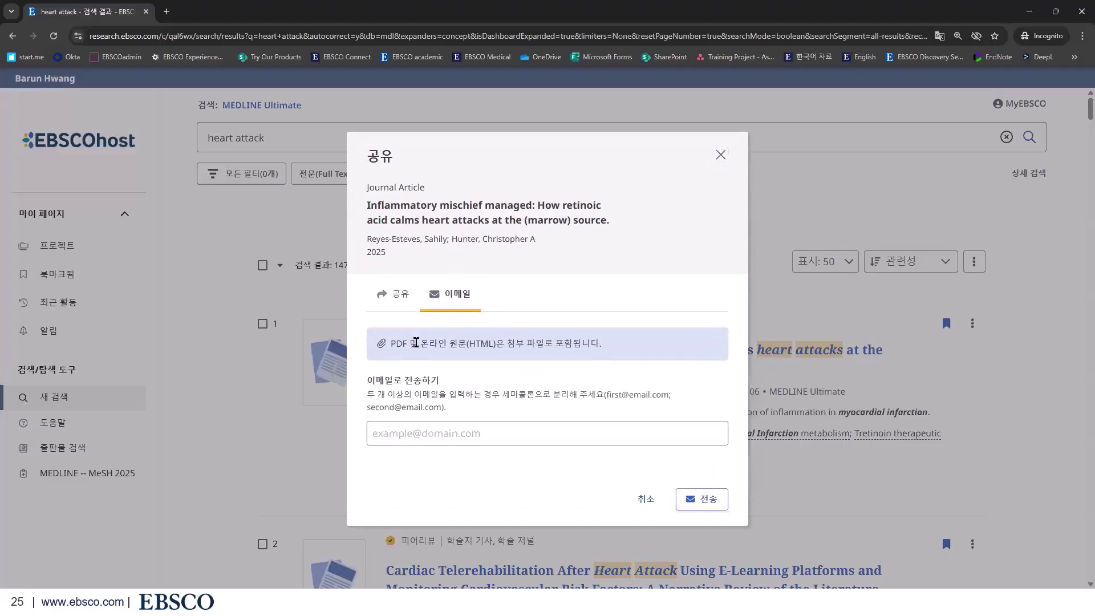
pyautogui.moveTo(390, 342); pyautogui.dragTo(609, 342)
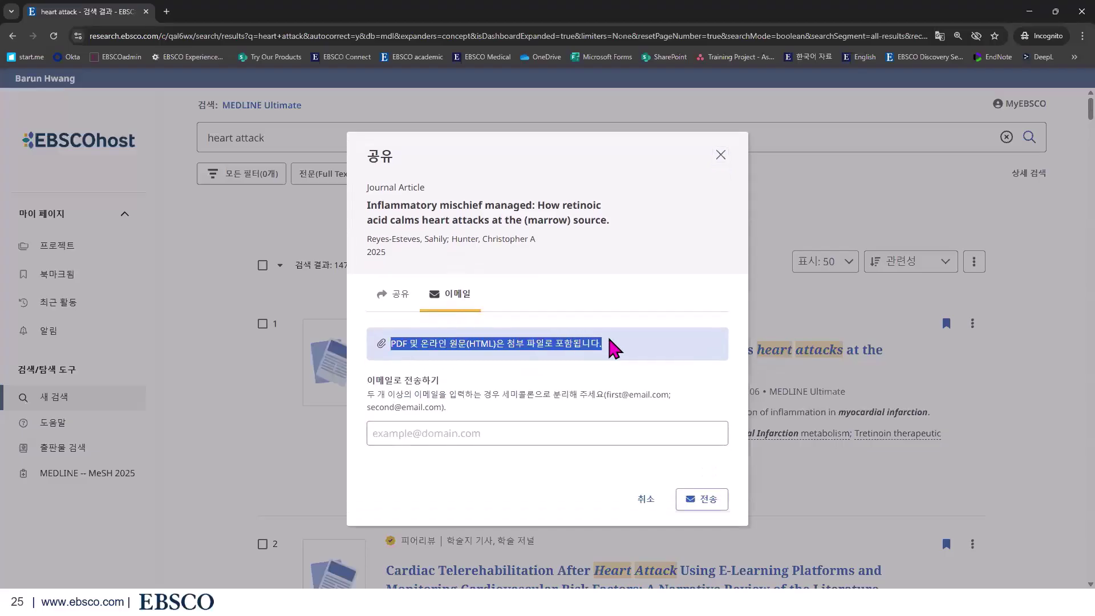
pyautogui.click(390, 341)
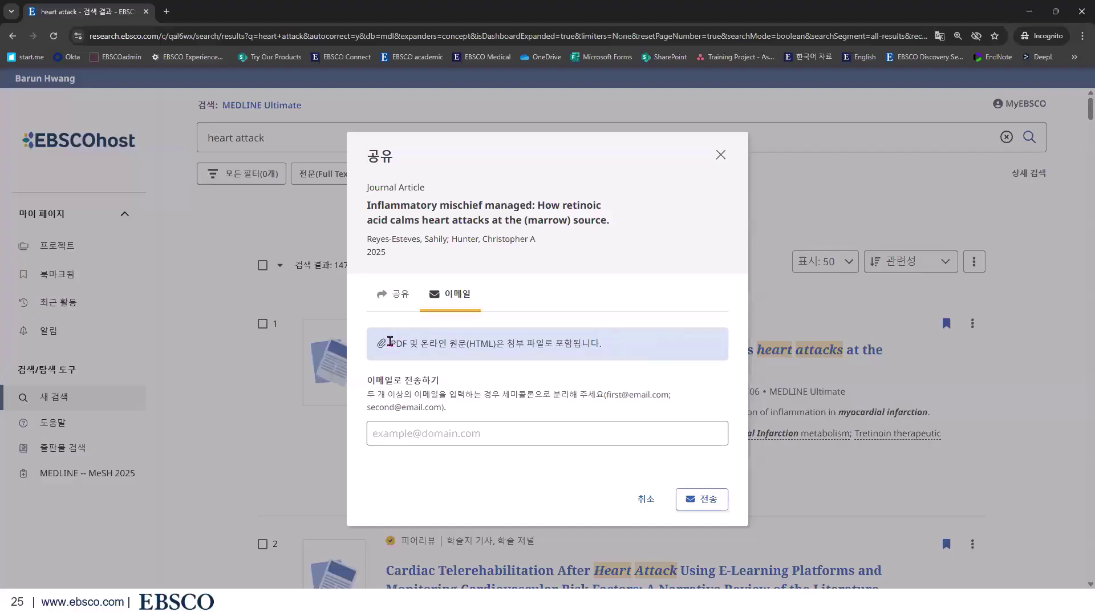
pyautogui.keyDown('shift'); pyautogui.click(506, 345); pyautogui.keyUp('shift')
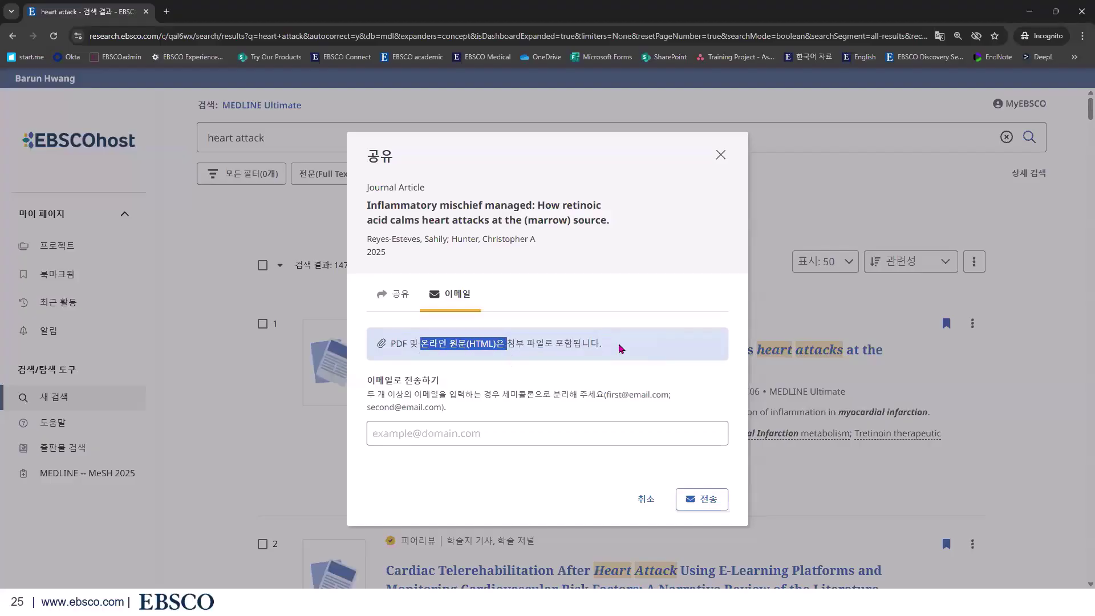
pyautogui.click(607, 344)
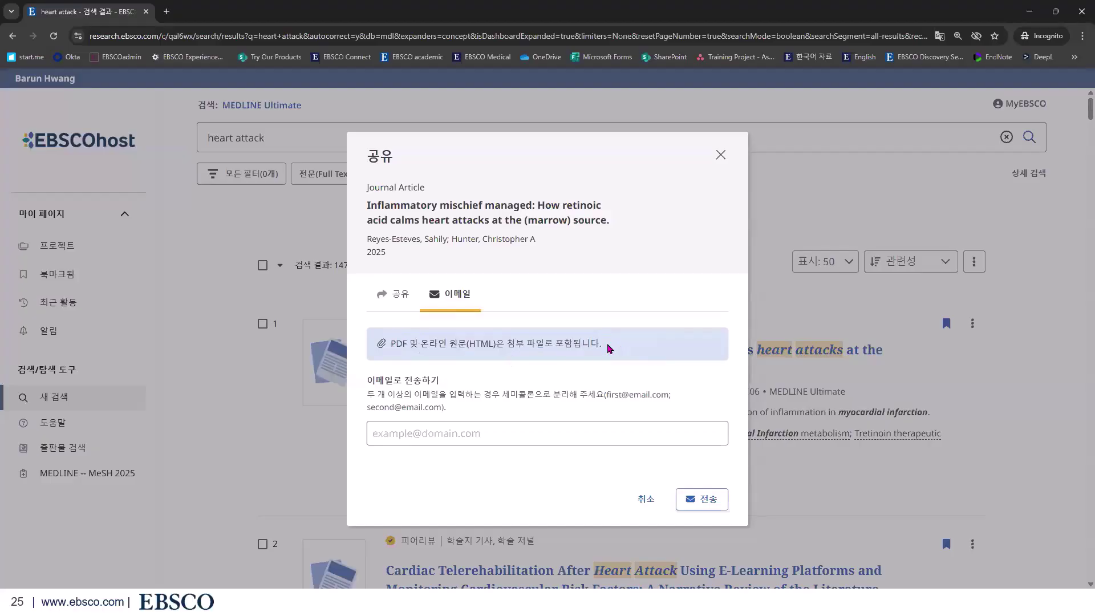
pyautogui.click(720, 155)
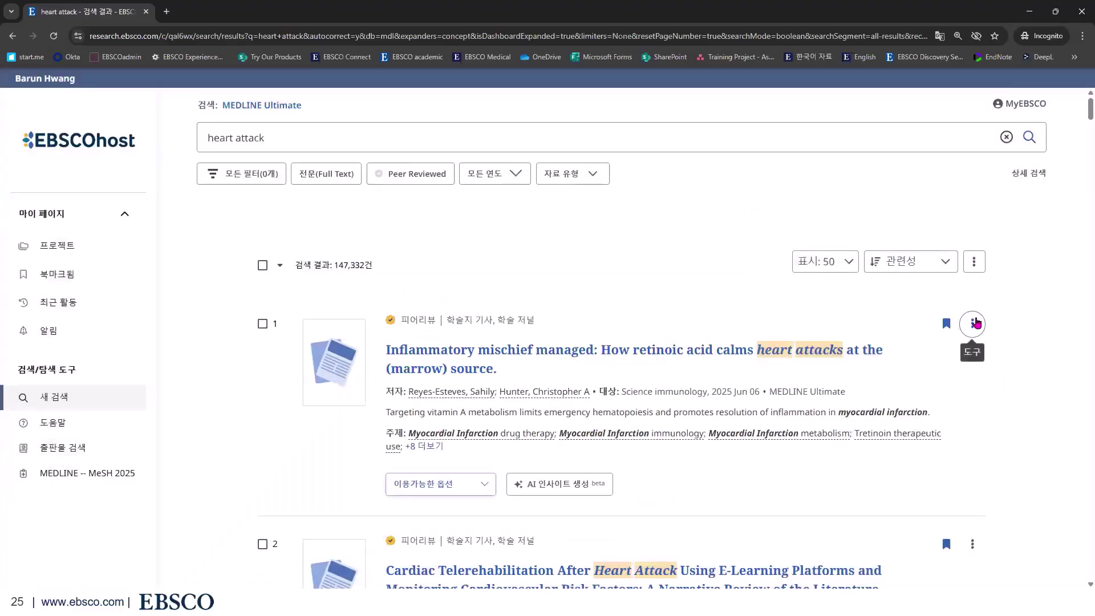
# - Check the full-text and metadata-only download formats offered for the first article, without downloading it
pyautogui.click(972, 323)
pyautogui.click(762, 531)
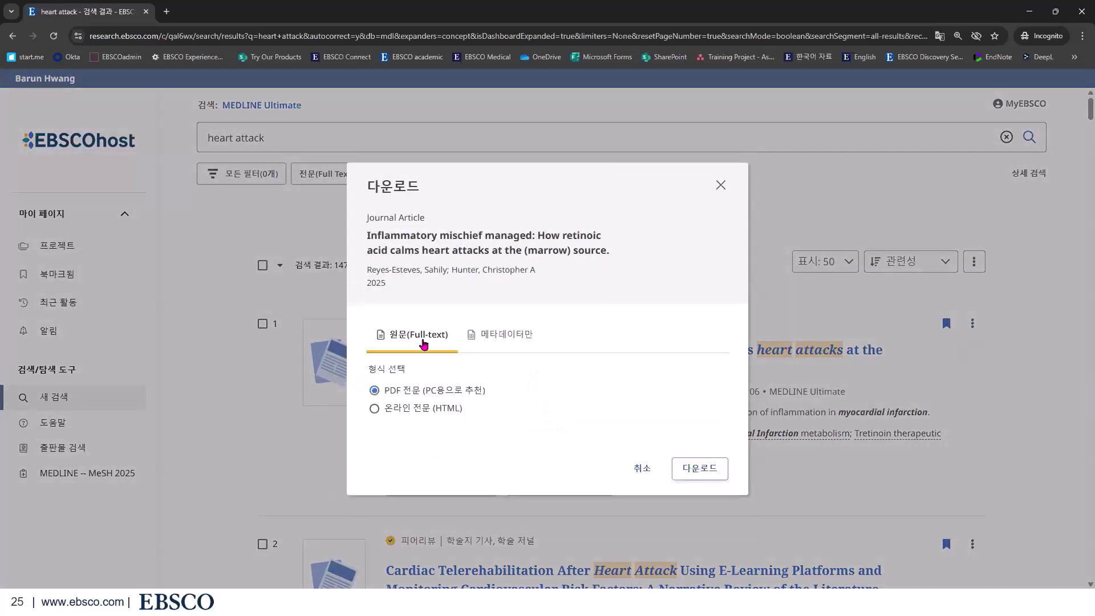
pyautogui.click(515, 345)
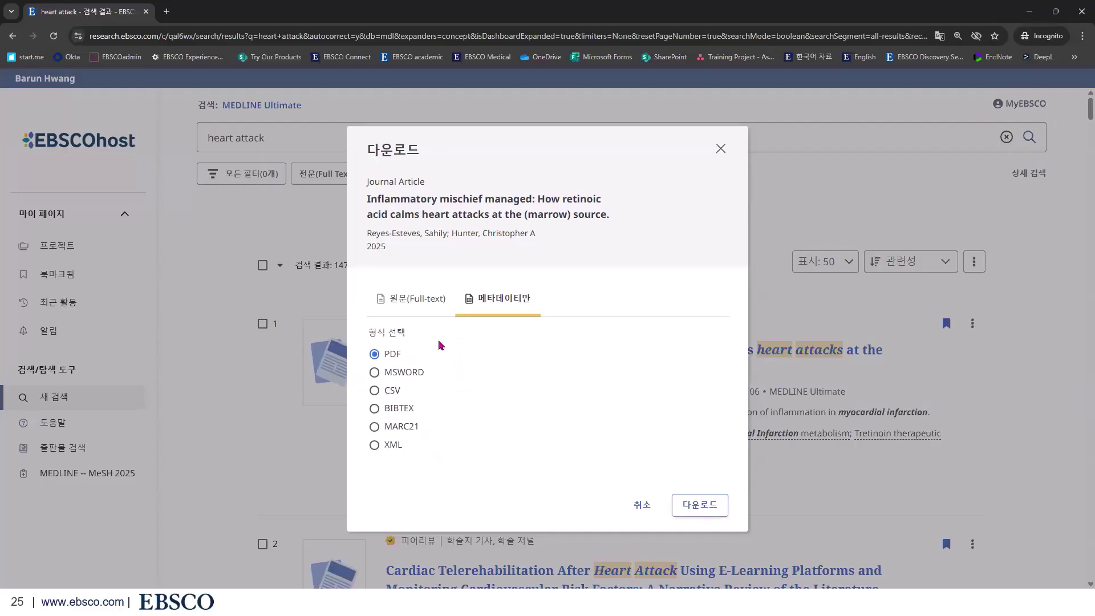
pyautogui.click(720, 150)
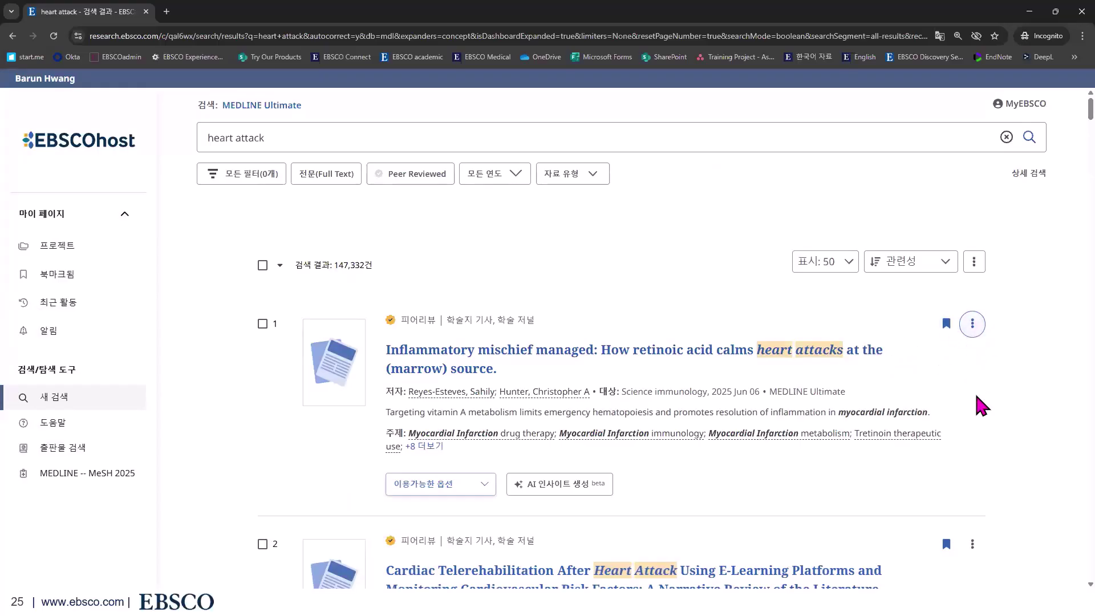
# - Select the first two heart attack results, then extend the selection to all 50 results on the page
pyautogui.click(262, 324)
pyautogui.click(262, 544)
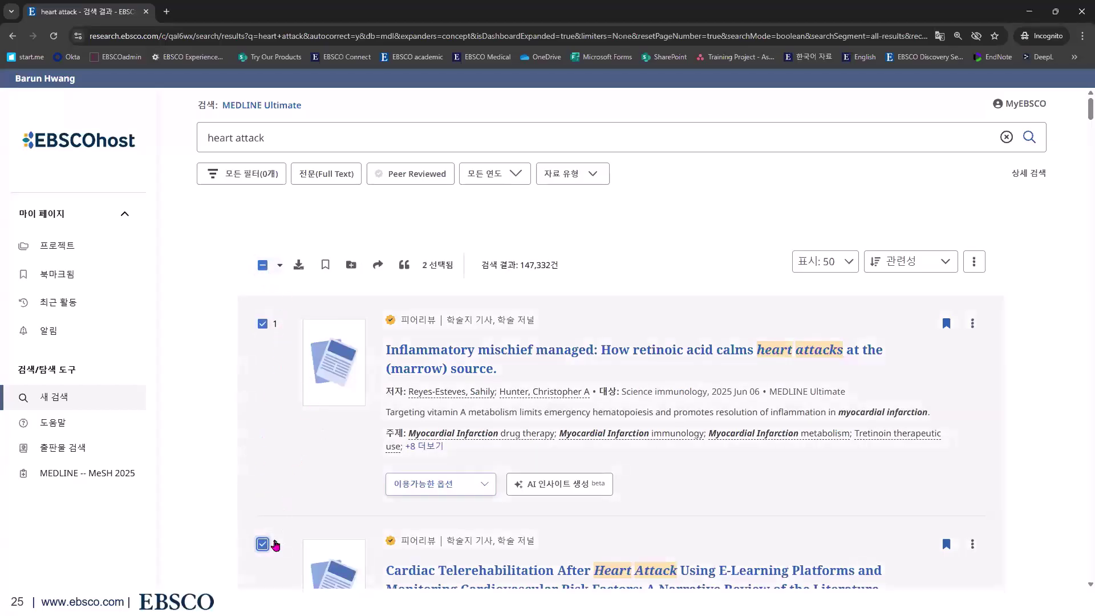
pyautogui.click(262, 265)
pyautogui.click(262, 265)
pyautogui.click(263, 264)
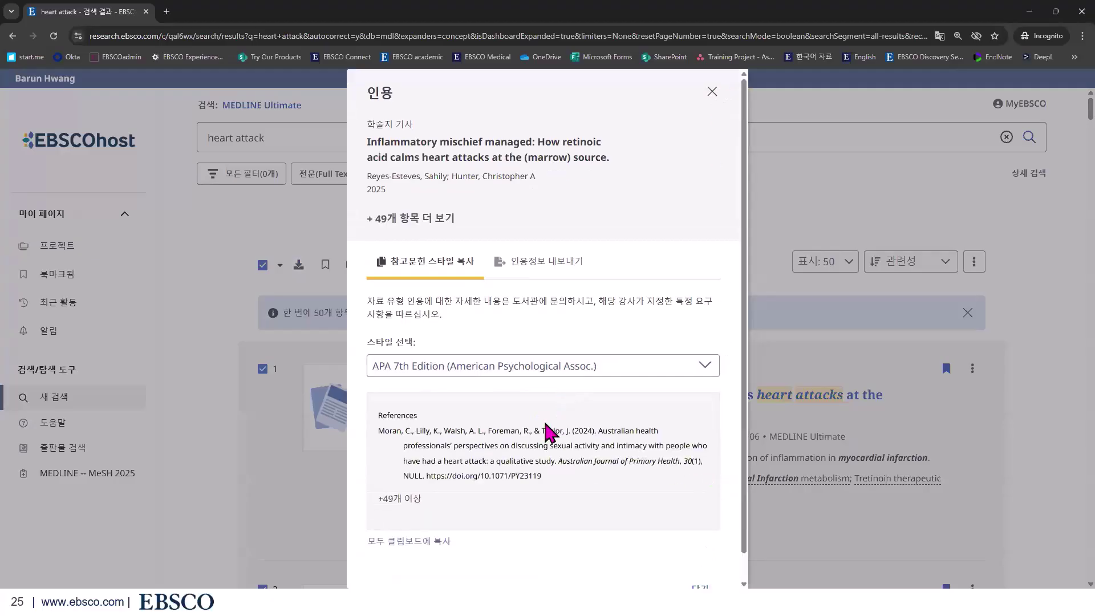
# - Copy the selected results' APA 7th Edition citations to the clipboard and check the bulk metadata download formats
pyautogui.click(393, 541)
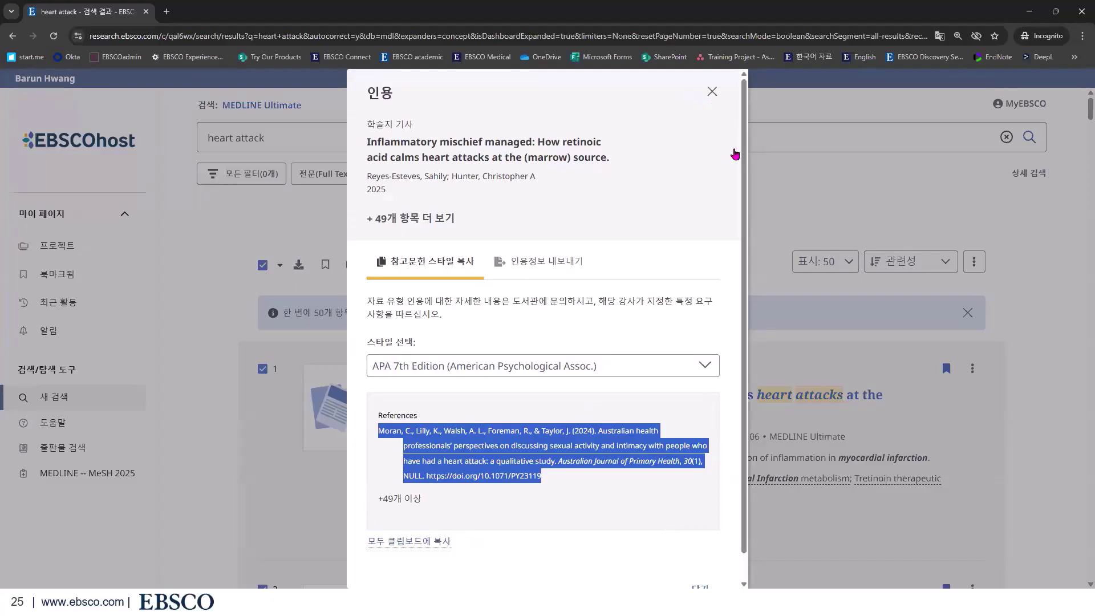
pyautogui.press('Escape')
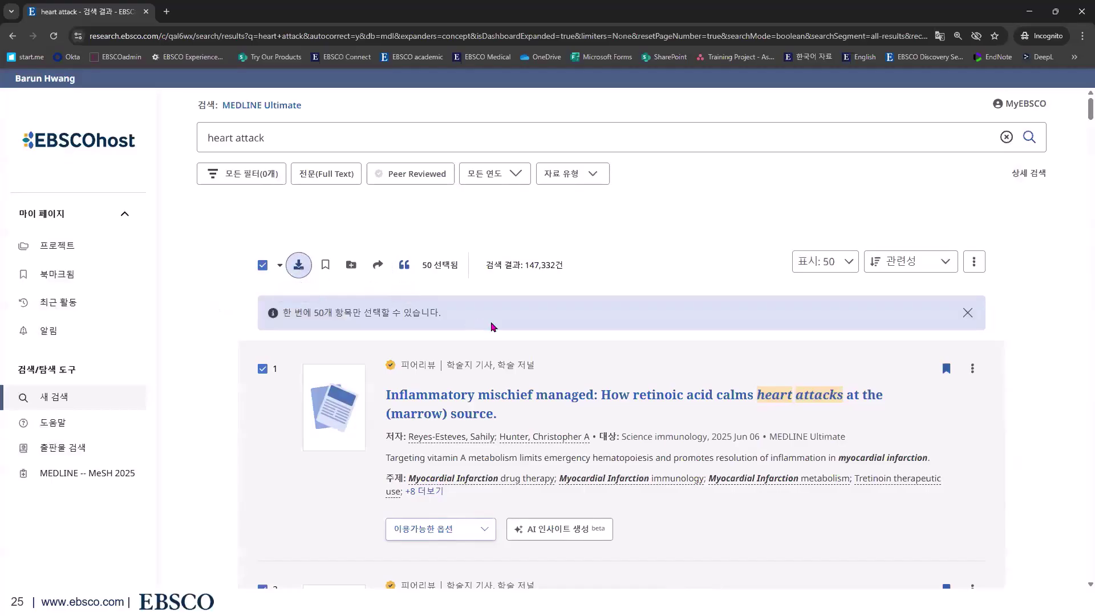
pyautogui.click(299, 265)
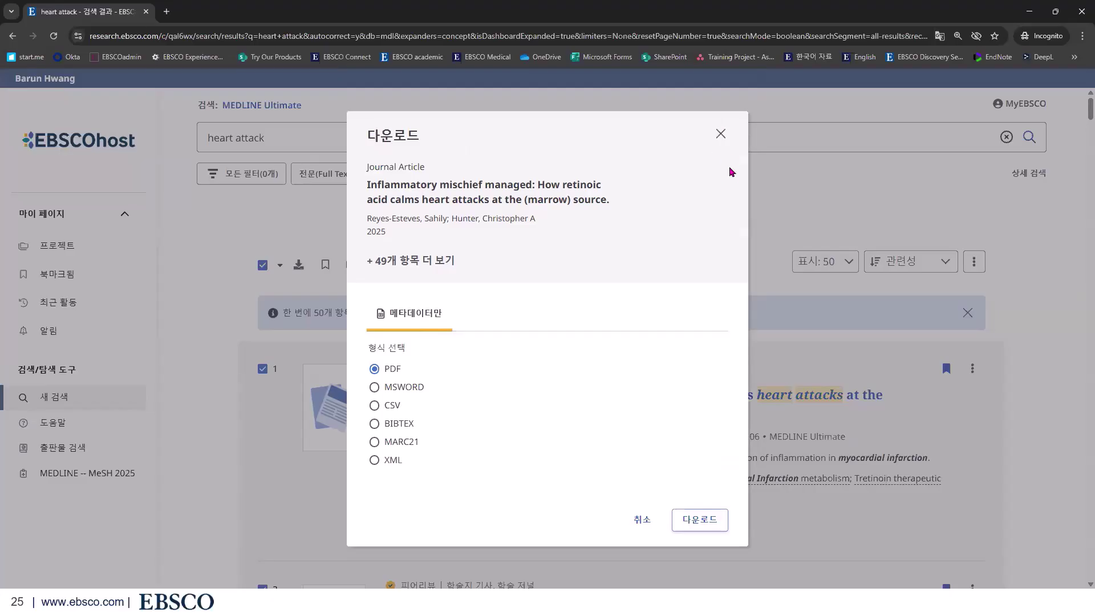
pyautogui.click(721, 134)
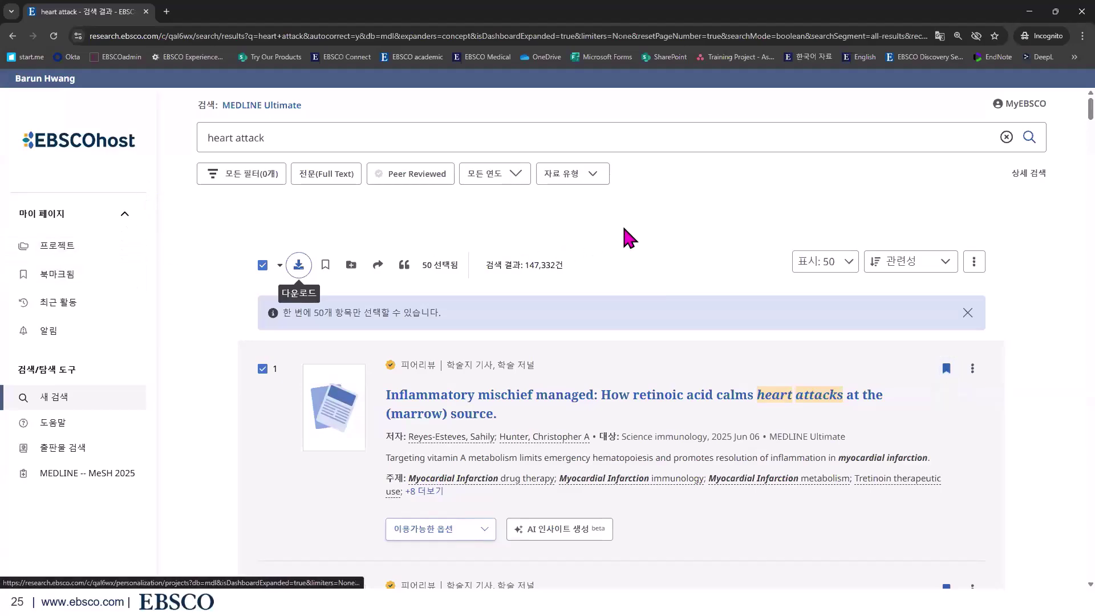
# - View the MyEBSCO account options from the search results and close them again
pyautogui.click(1026, 104)
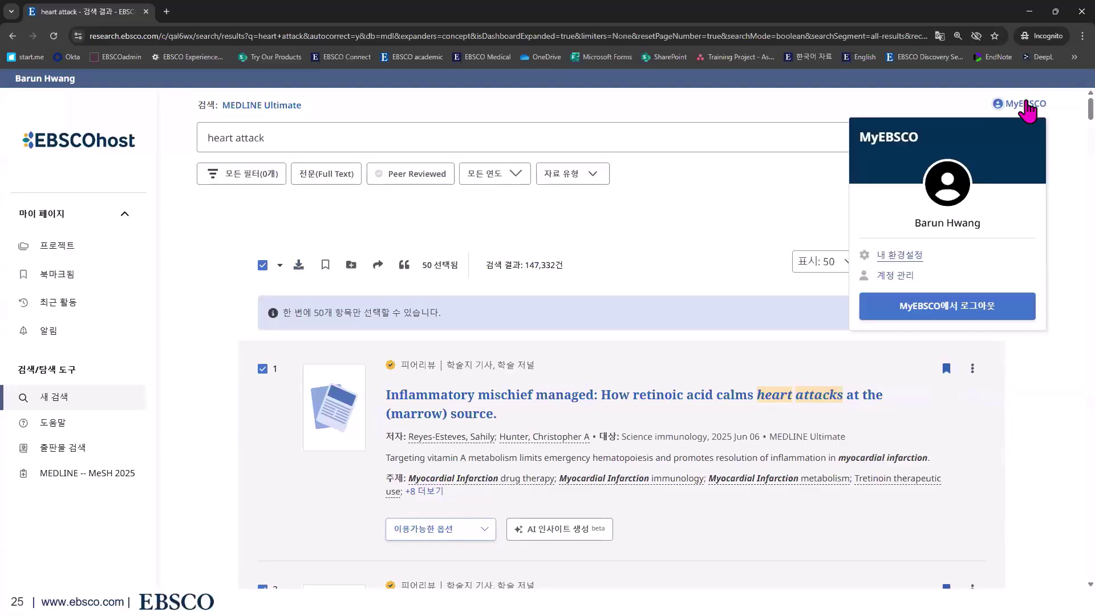
pyautogui.click(745, 197)
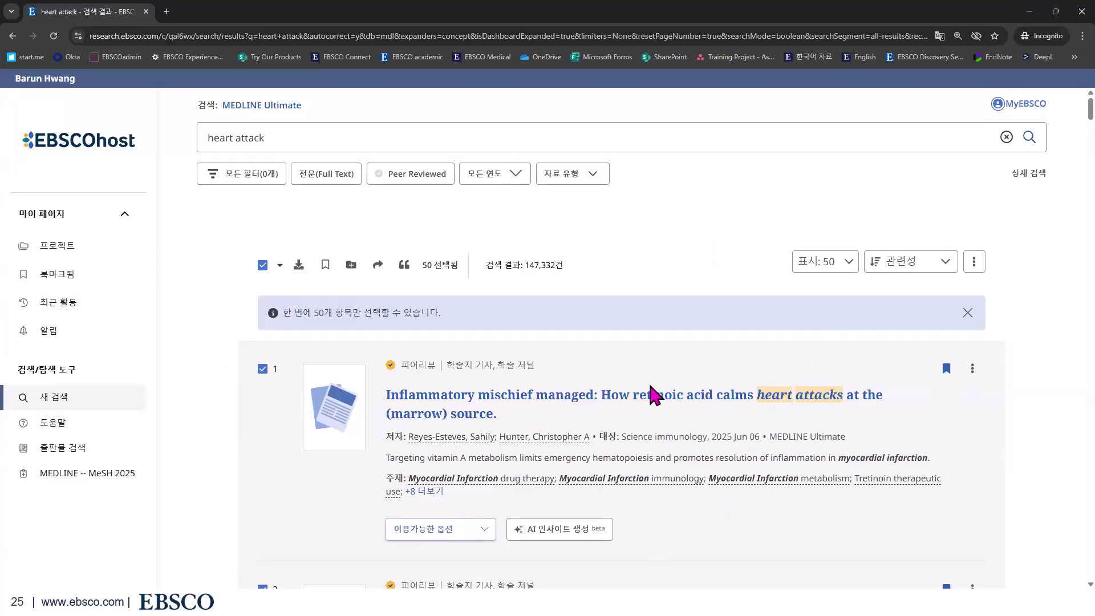
pyautogui.click(1040, 110)
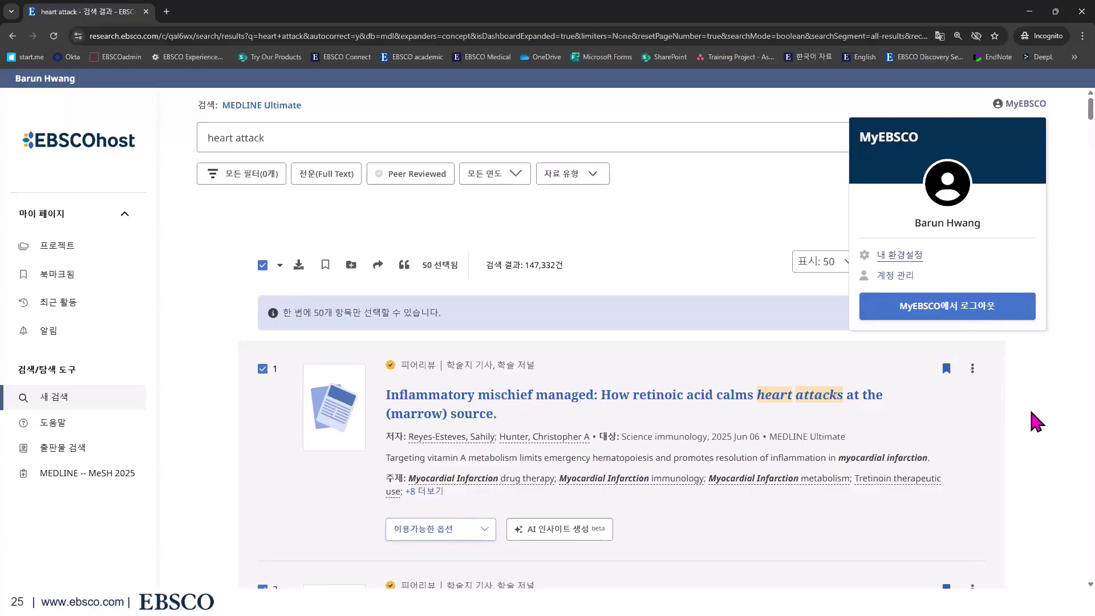
pyautogui.click(684, 229)
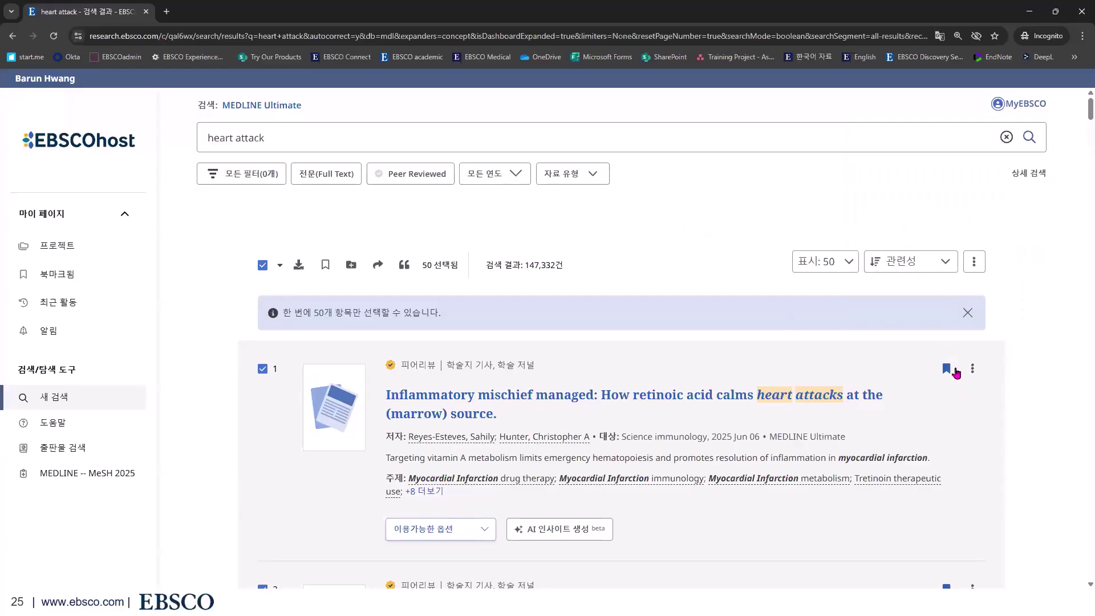
# - Look through the bookmarked records and open the project Depression 관련 프로젝트 to view its records
pyautogui.click(116, 286)
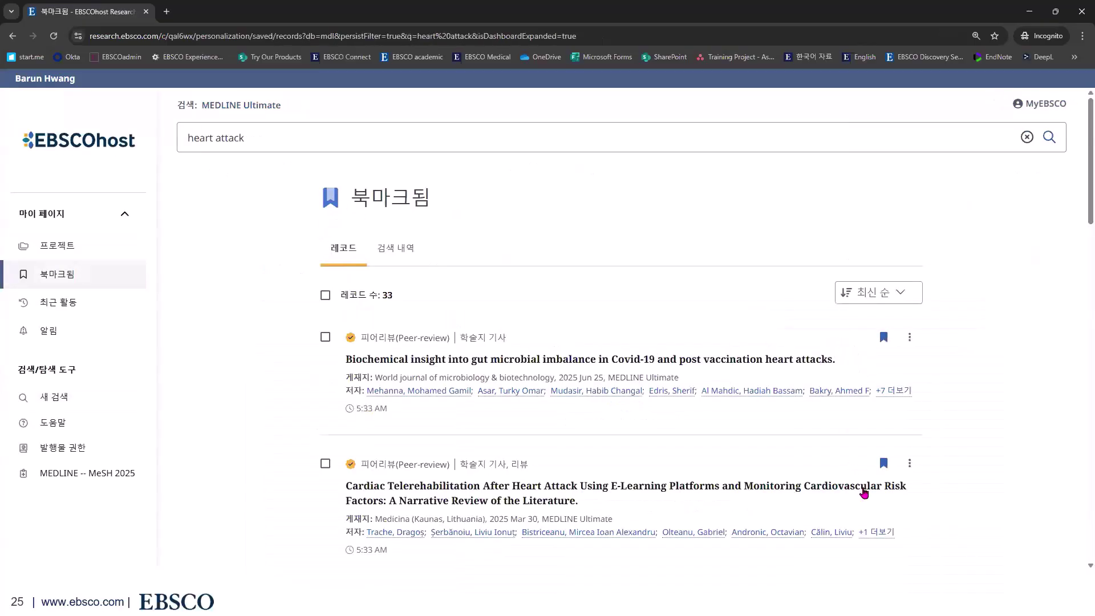
pyautogui.scroll(-7, 864, 492)
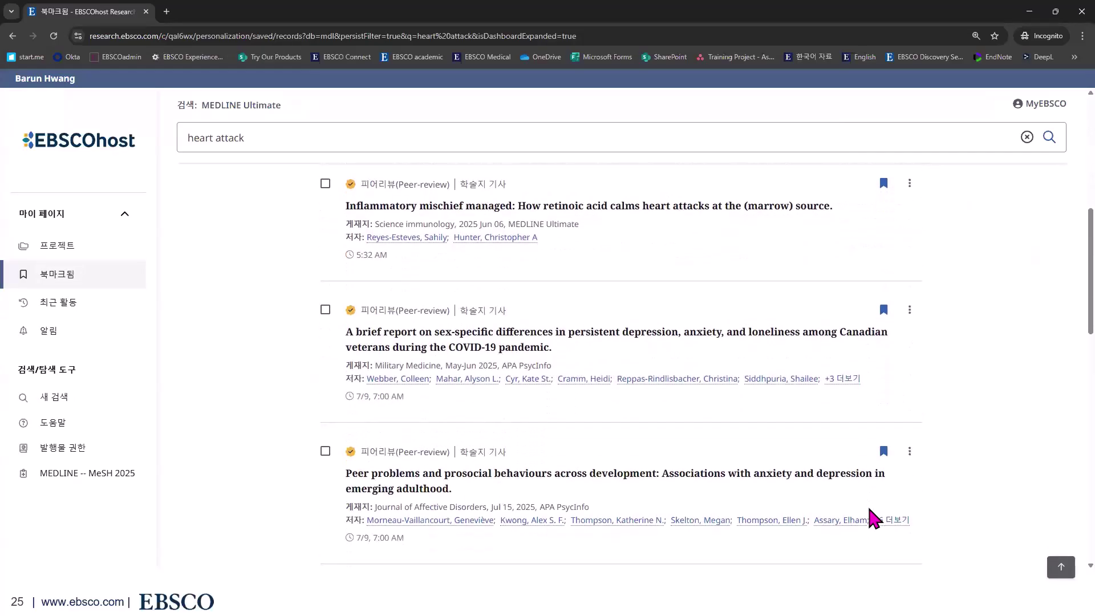
pyautogui.click(87, 246)
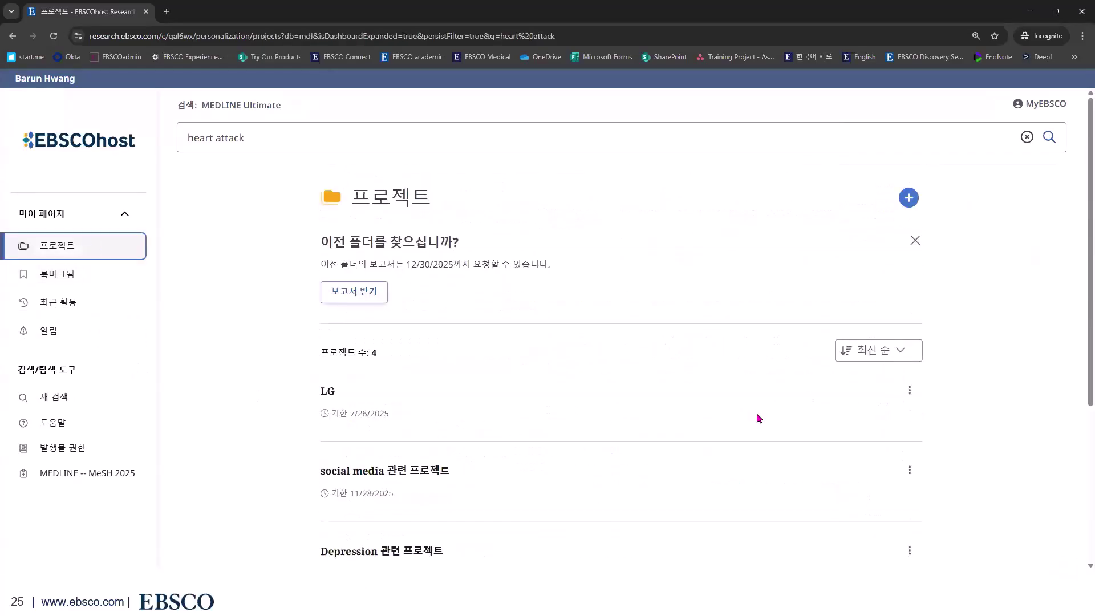
pyautogui.scroll(-2, 756, 412)
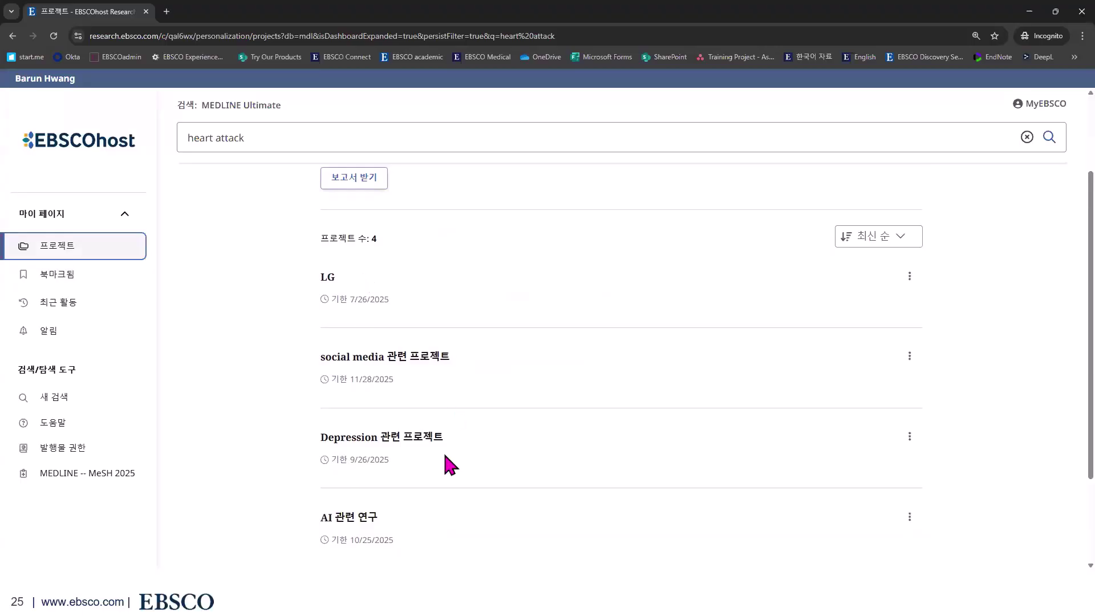
pyautogui.click(412, 437)
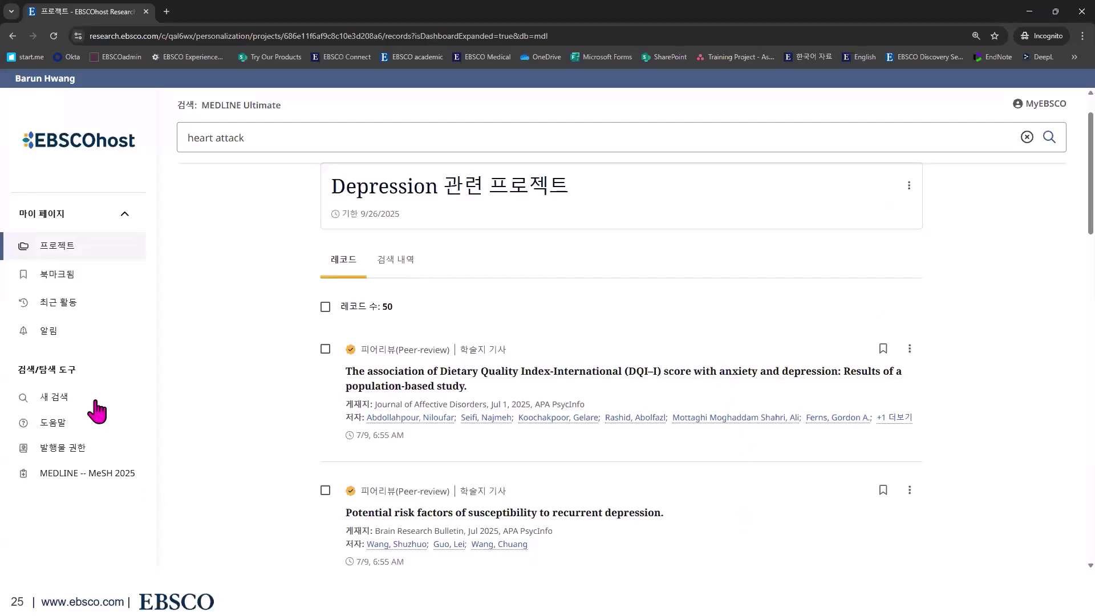
# - Check the MyEBSCO account options while in the depression project, without changing any setting
pyautogui.click(58, 302)
pyautogui.click(1017, 103)
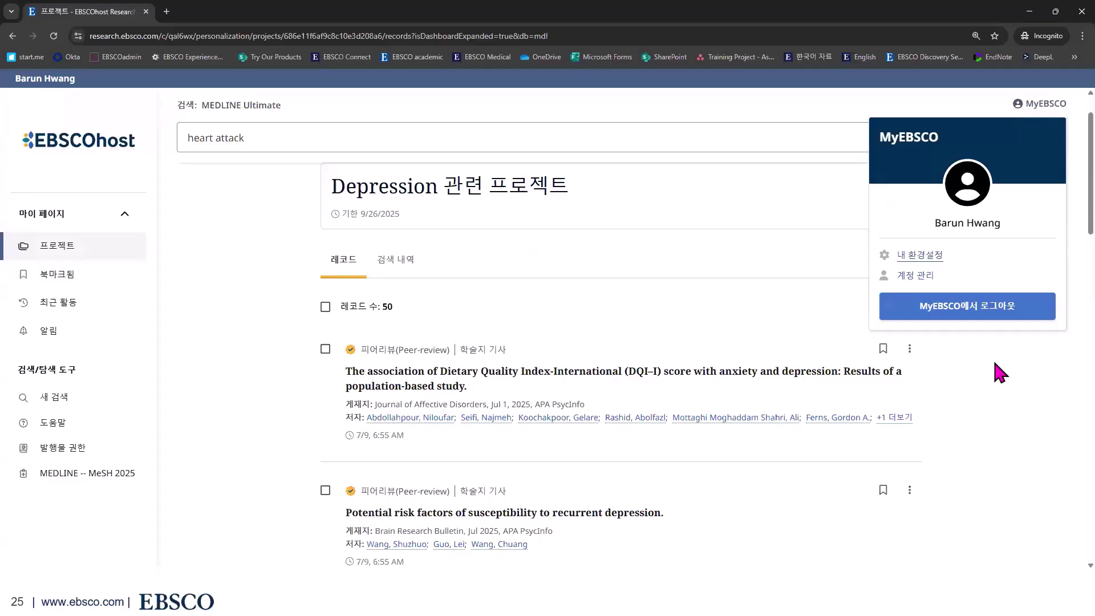
pyautogui.press('Escape')
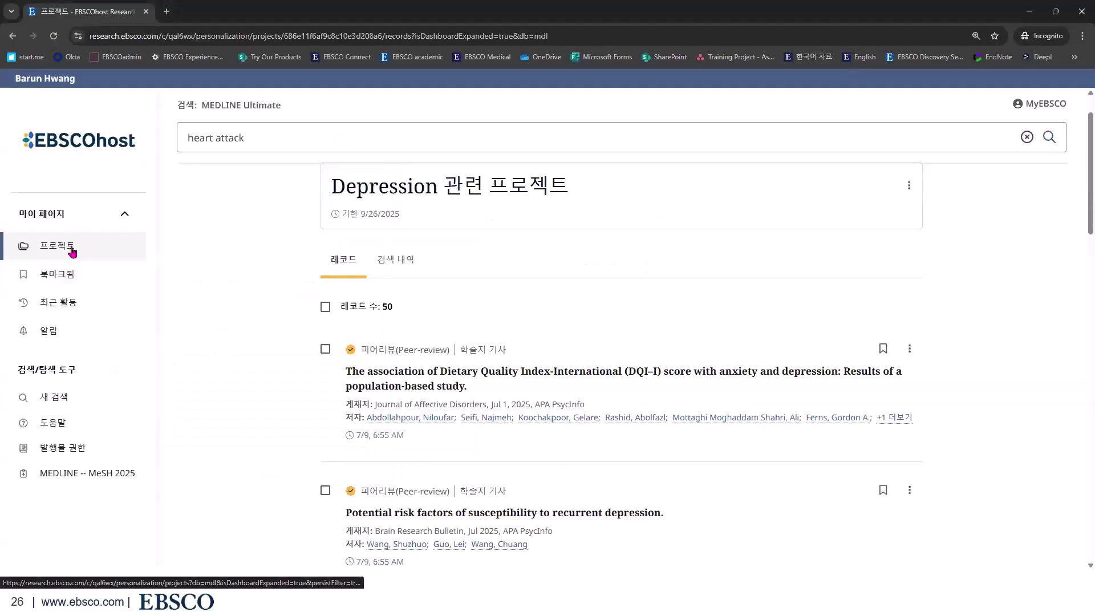
# - Open the bookmarked records and select all the records loaded in the list
pyautogui.click(69, 276)
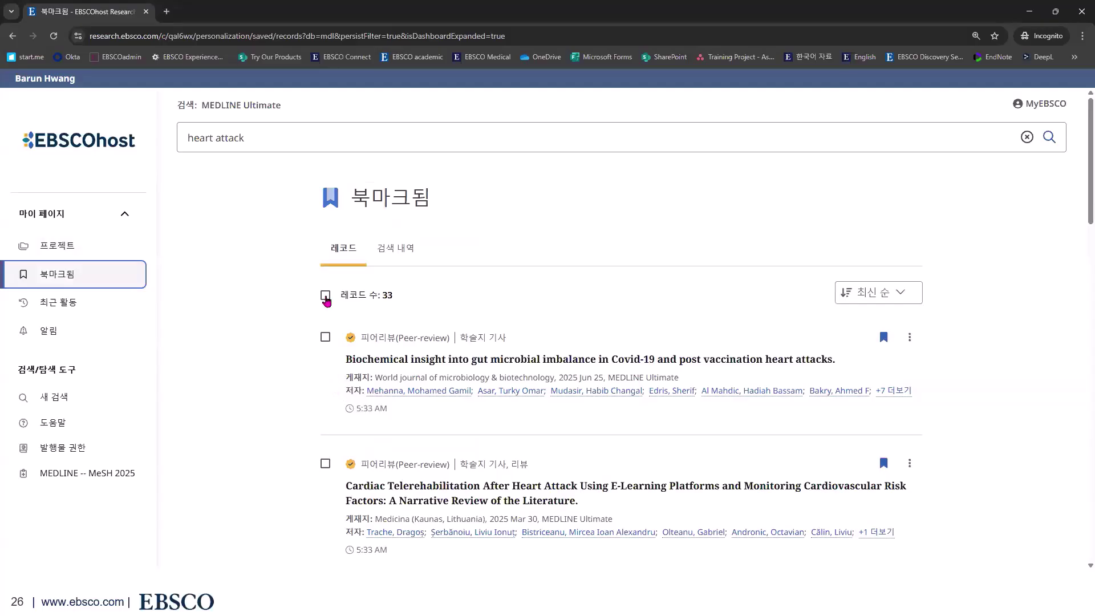
pyautogui.click(325, 337)
pyautogui.click(325, 295)
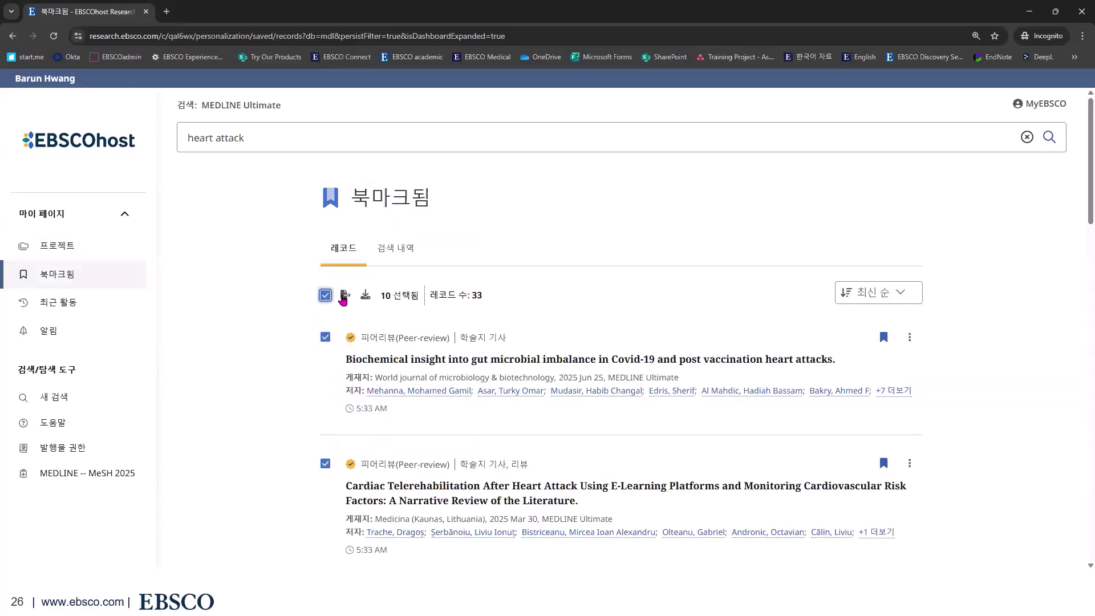
# - Check the citation export options and metadata download formats for the selected bookmarked records, without exporting anything
pyautogui.click(344, 295)
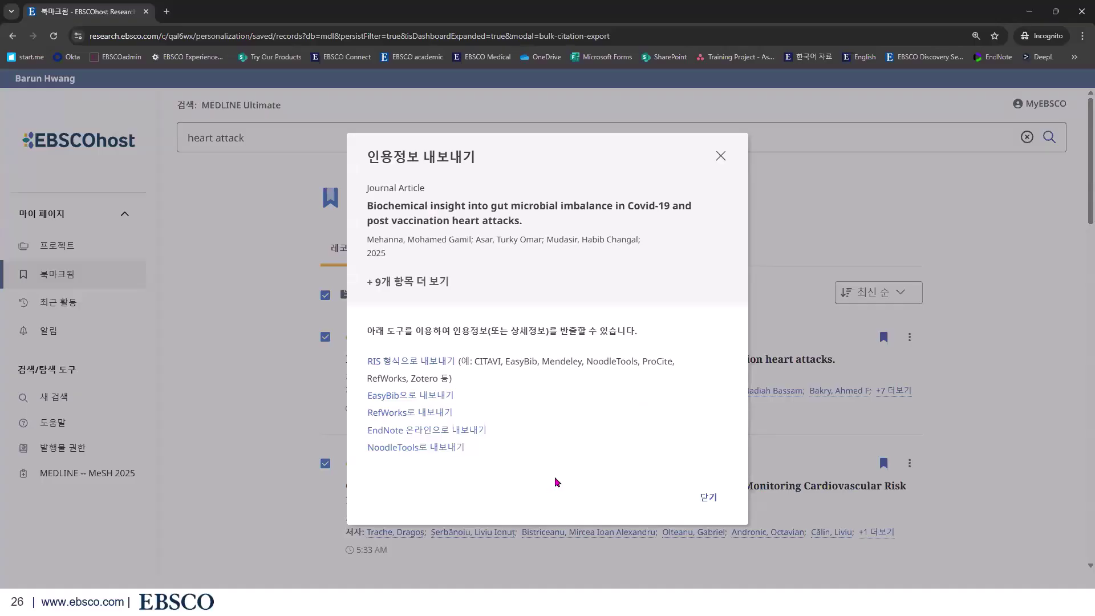
pyautogui.click(720, 155)
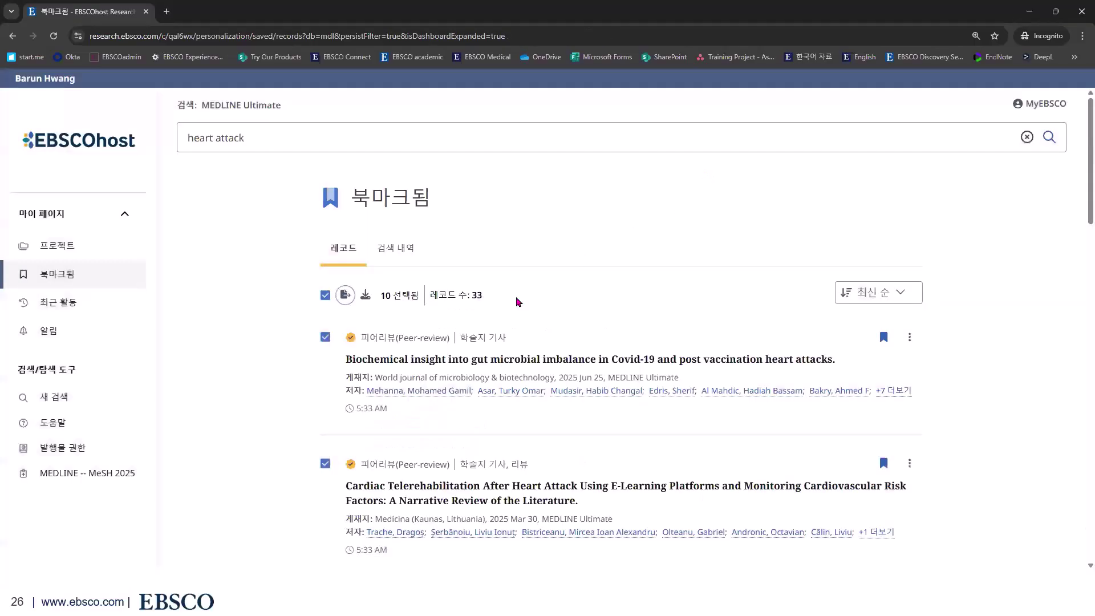
pyautogui.click(365, 296)
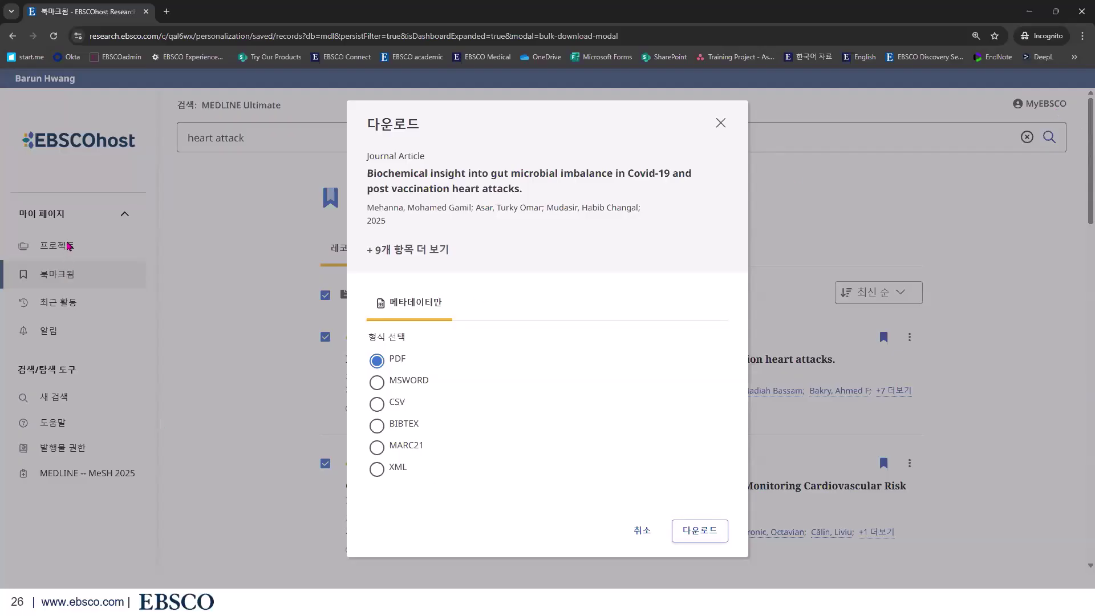
pyautogui.click(720, 123)
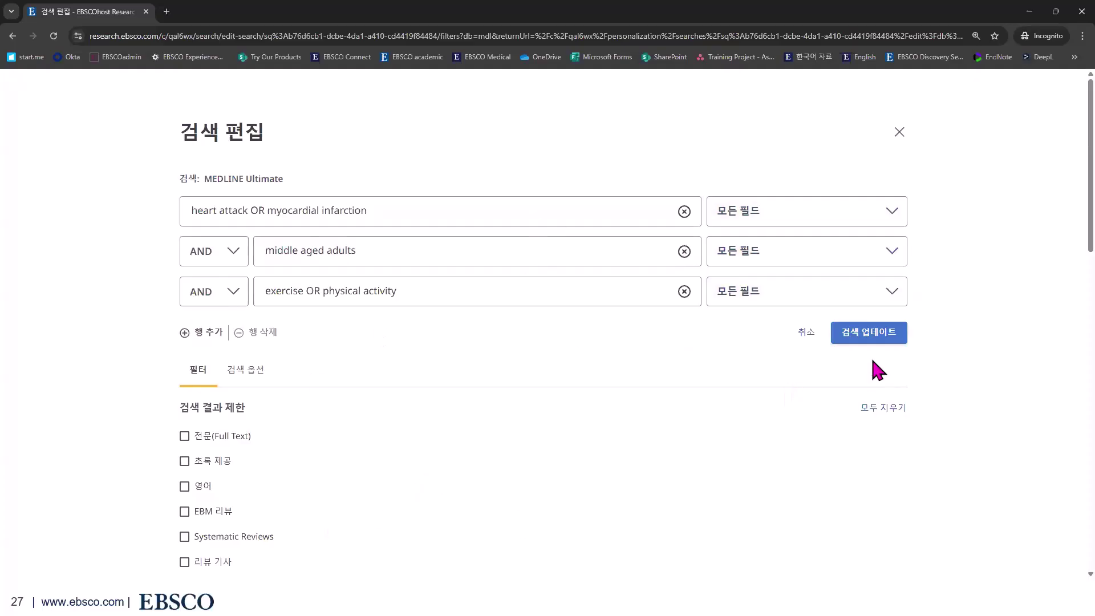
# - Leave the query editor without updating the heart attack and exercise search, then save the search details and return to the search history
pyautogui.click(899, 132)
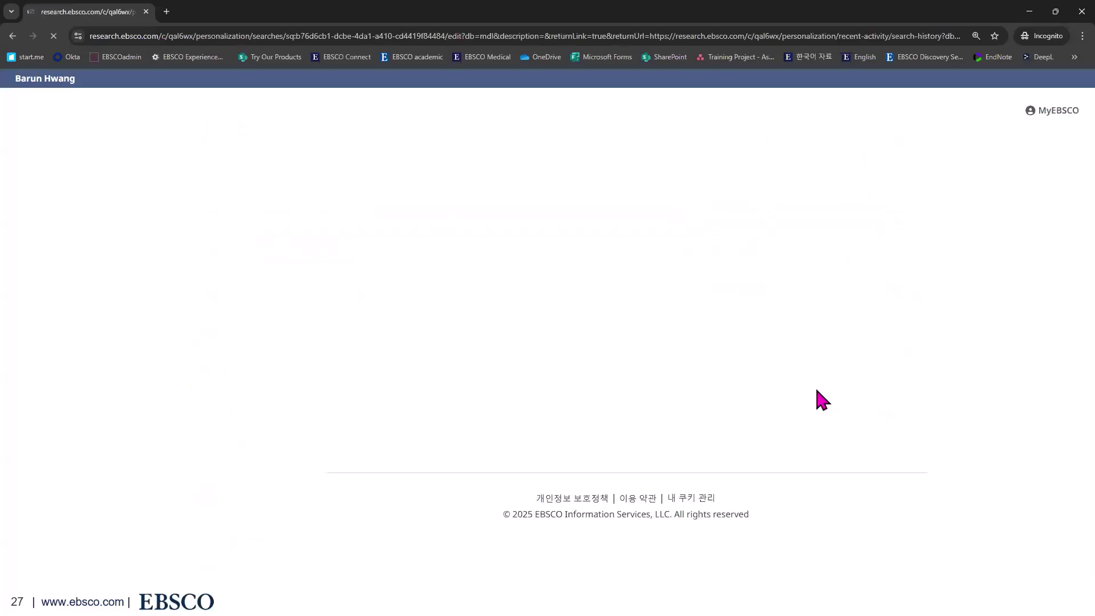
pyautogui.scroll(-2, 741, 555)
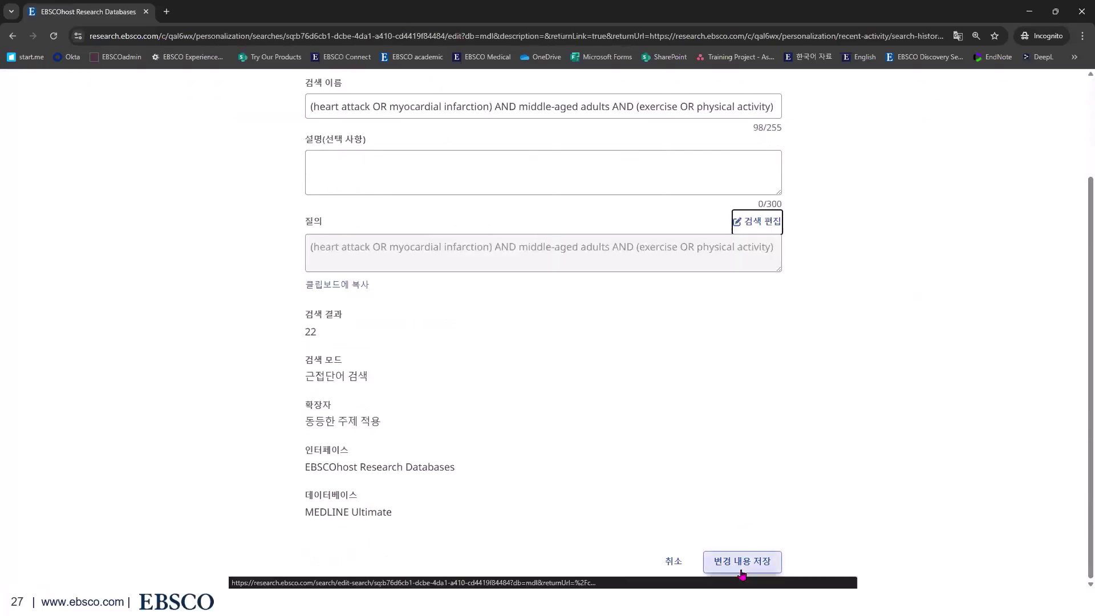
pyautogui.click(741, 572)
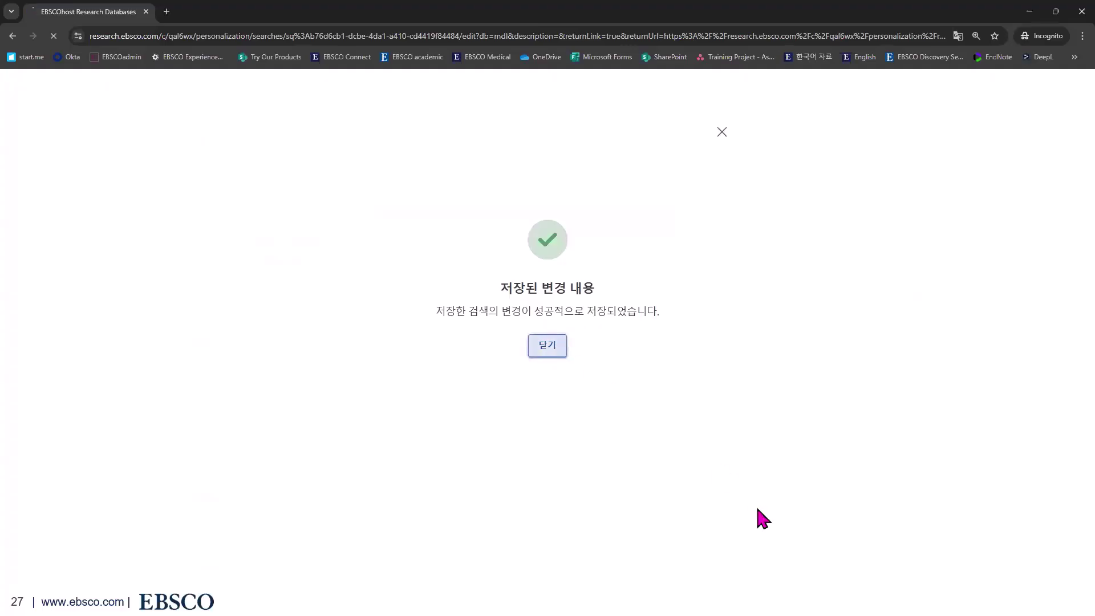
pyautogui.press('Return')
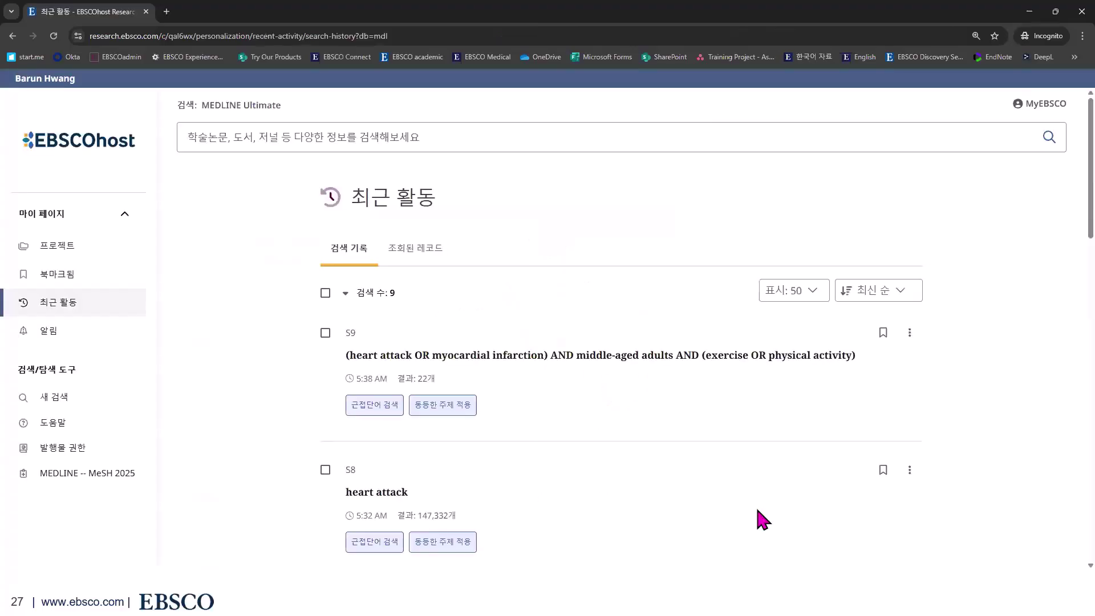